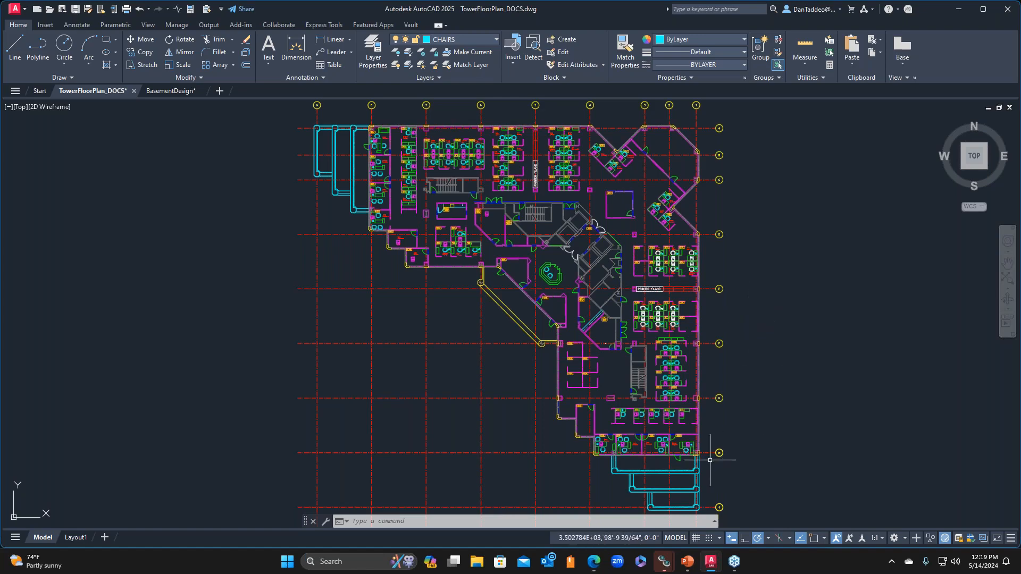
Insert the CHAIR7 block at the desk in cubicle 6156, matching the chair placement in the neighbouring cubicles.
{"action": "scroll", "coordinate": [708, 452], "scroll_direction": "up", "scroll_amount": 10}
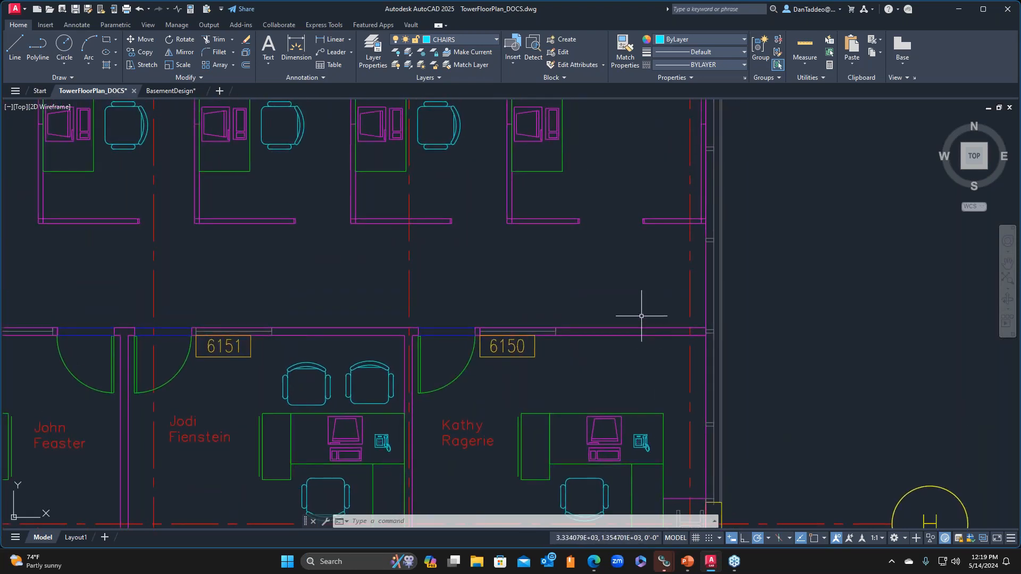
{"action": "middle_click_drag", "start_coordinate": [645, 312], "coordinate": [645, 399]}
{"action": "left_click", "coordinate": [494, 233]}
{"action": "left_click", "coordinate": [466, 223]}
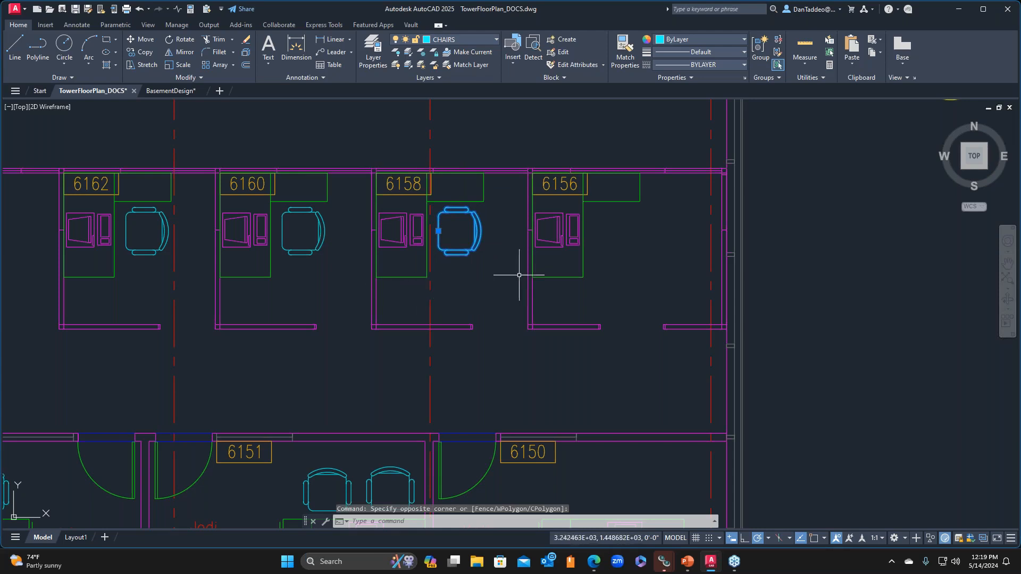
{"action": "key", "text": "Escape"}
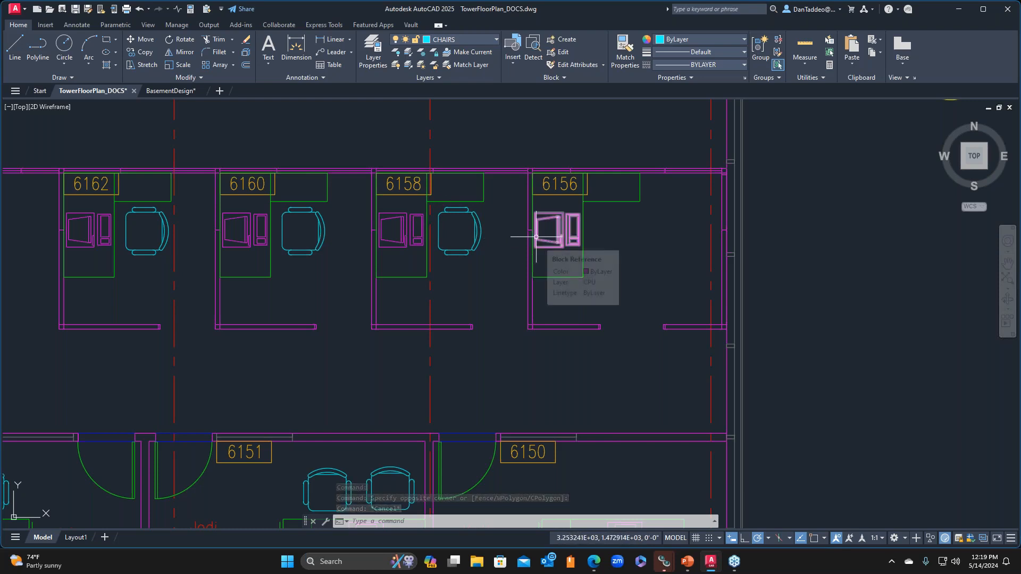
{"action": "left_click", "coordinate": [45, 25]}
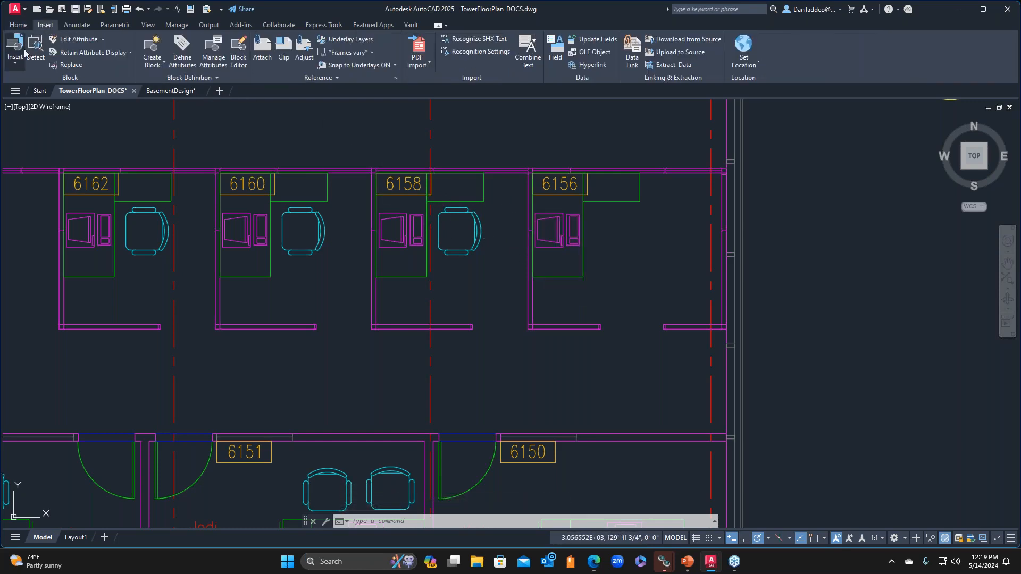
{"action": "left_click", "coordinate": [19, 65]}
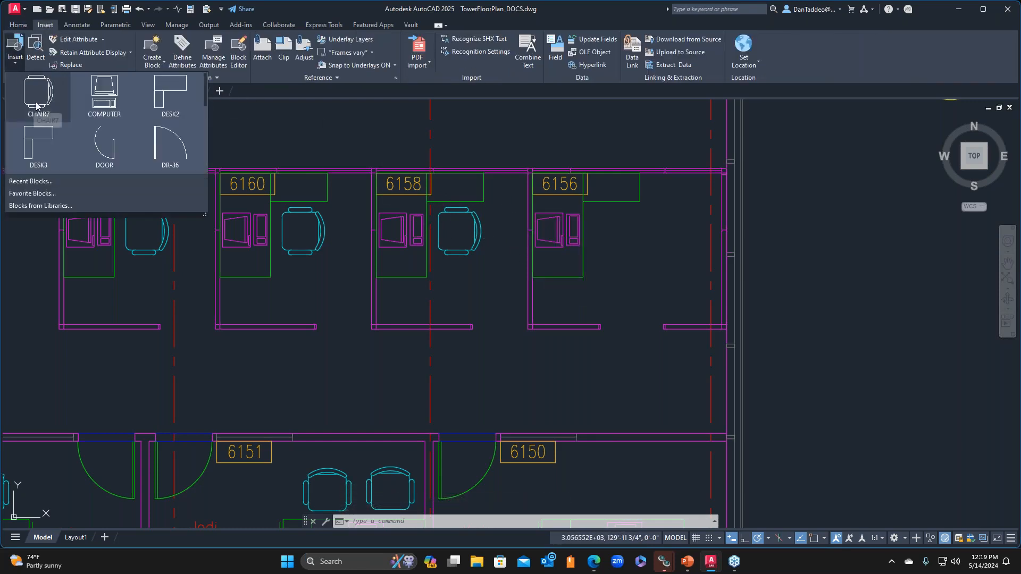
{"action": "left_click", "coordinate": [36, 113]}
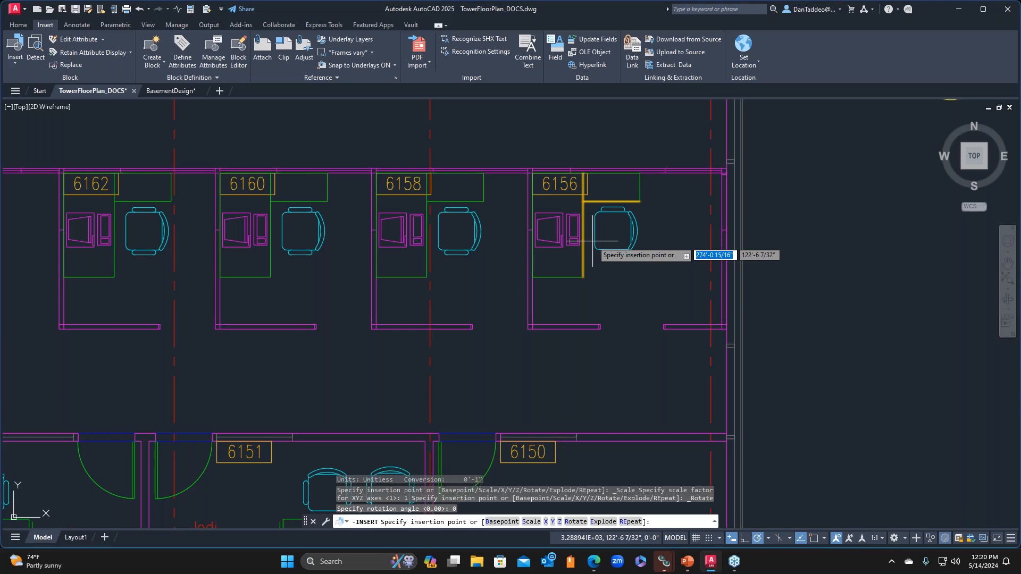
{"action": "key", "text": "Escape"}
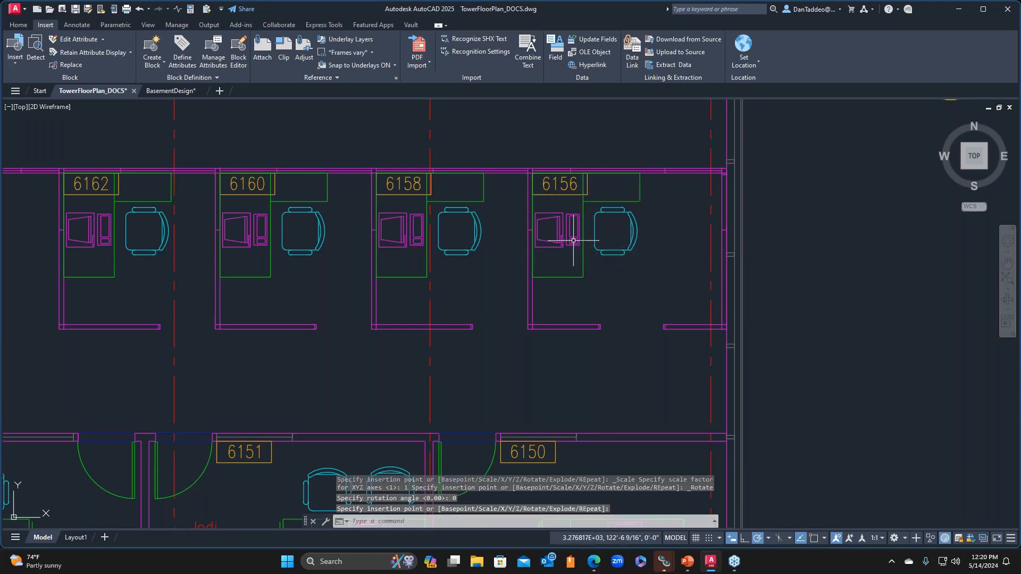
Examine the chairs, computers and phones in the workstations around Printer Island and up to cubicles 6105 and 6106.
{"action": "scroll", "coordinate": [623, 275], "scroll_direction": "down", "scroll_amount": 2}
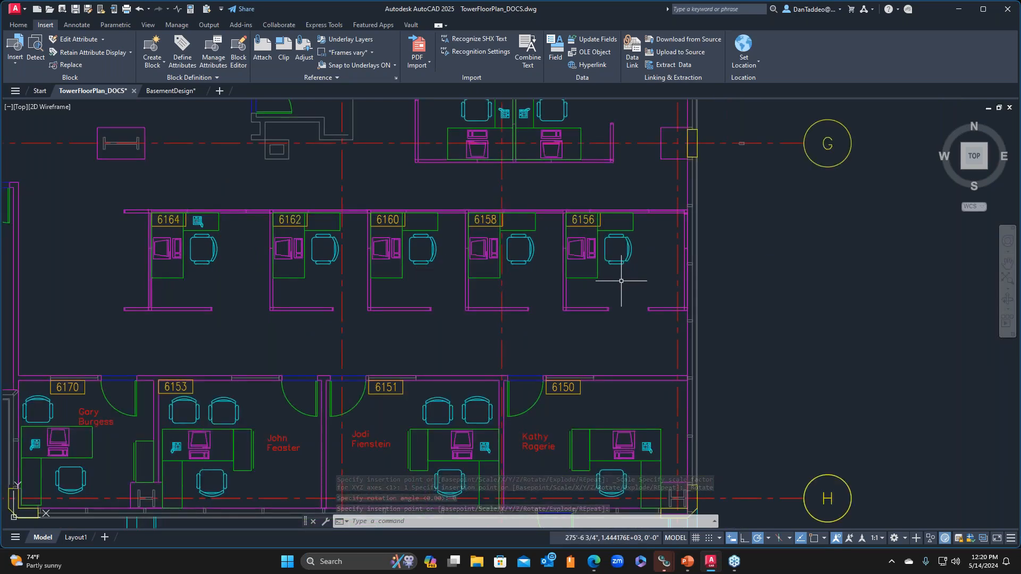
{"action": "middle_click_drag", "start_coordinate": [621, 282], "coordinate": [633, 267]}
{"action": "scroll", "coordinate": [632, 267], "scroll_direction": "down", "scroll_amount": 7}
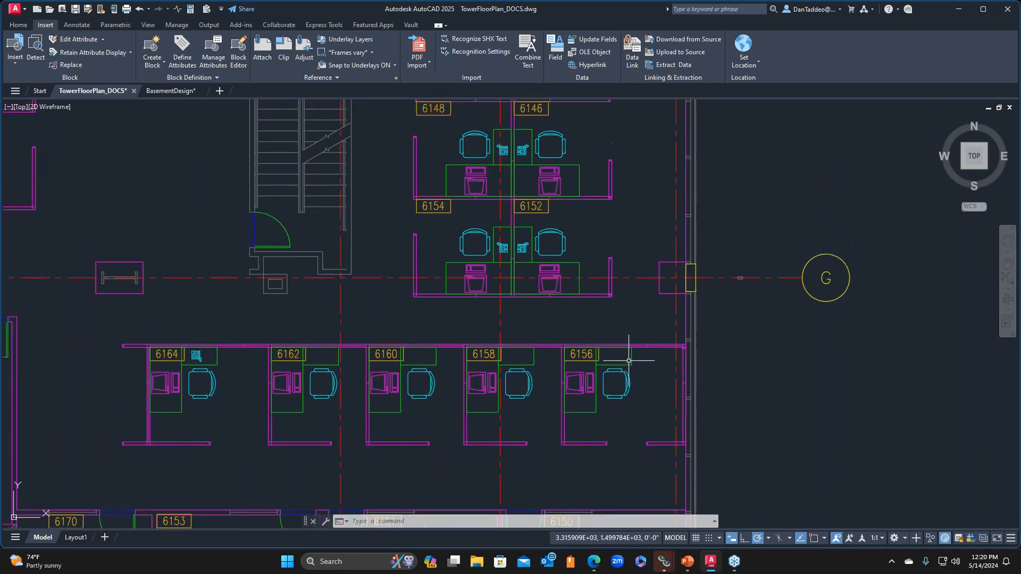
{"action": "scroll", "coordinate": [634, 200], "scroll_direction": "up", "scroll_amount": 6}
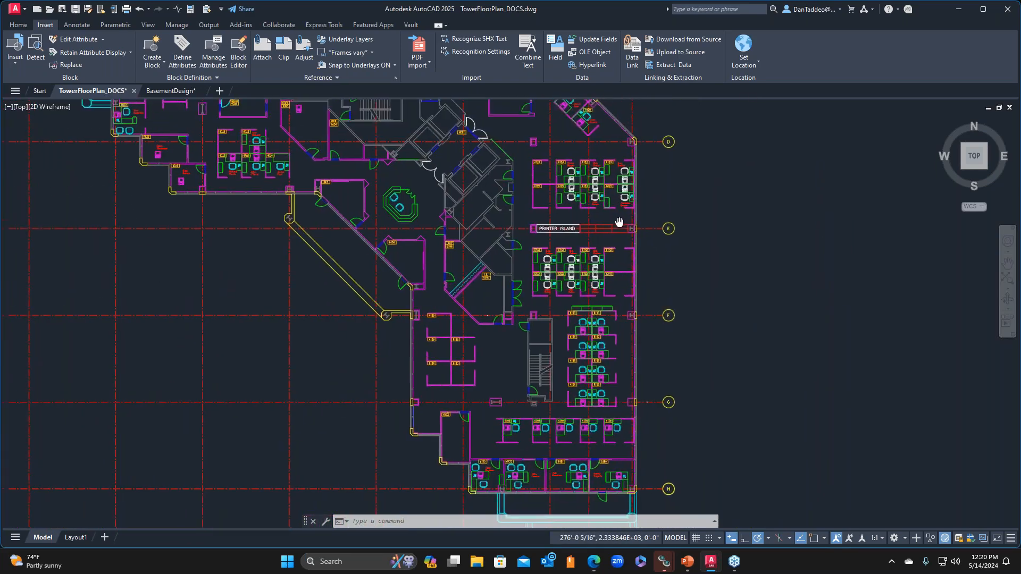
{"action": "scroll", "coordinate": [582, 339], "scroll_direction": "up", "scroll_amount": 4}
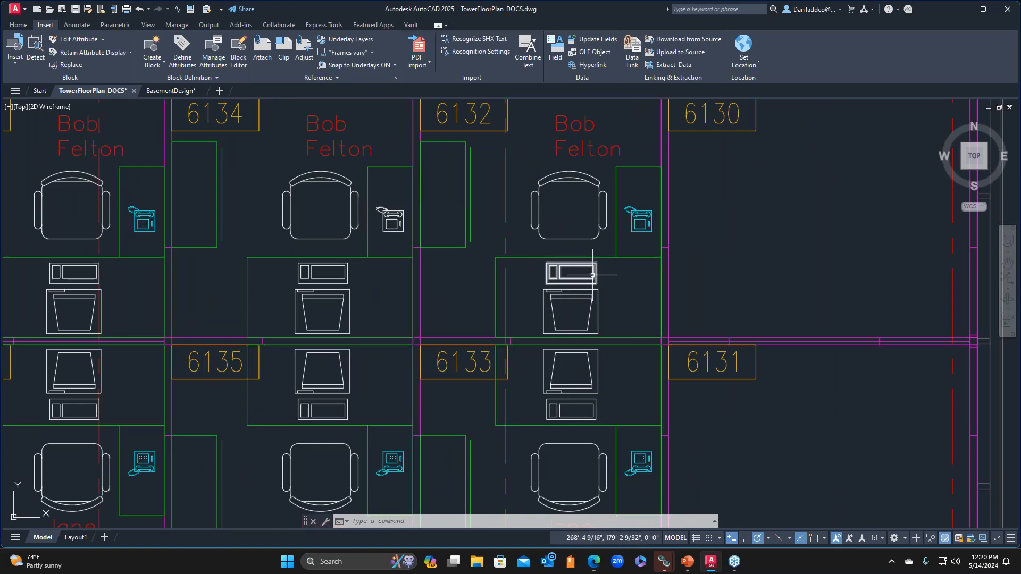
{"action": "key", "text": "Escape"}
{"action": "scroll", "coordinate": [617, 283], "scroll_direction": "down", "scroll_amount": 4}
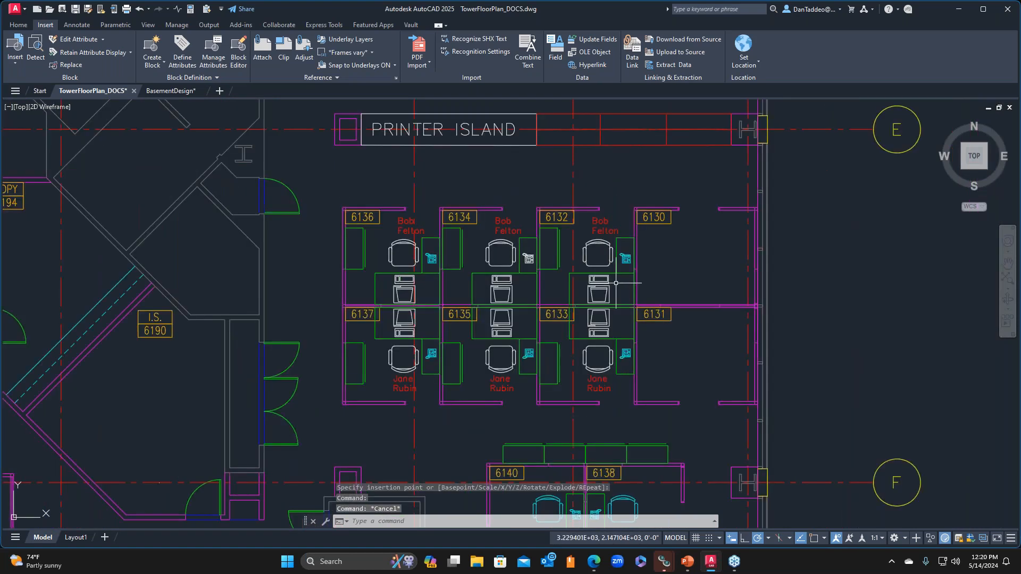
{"action": "middle_click_drag", "start_coordinate": [618, 162], "coordinate": [774, 478]}
{"action": "middle_click_drag", "start_coordinate": [480, 220], "coordinate": [501, 485]}
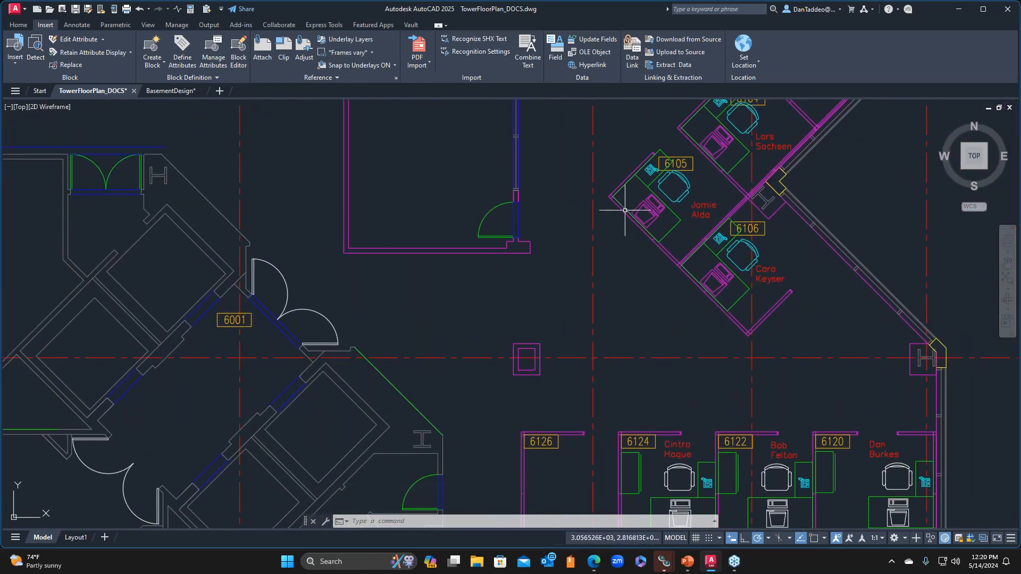
{"action": "middle_click_drag", "start_coordinate": [716, 380], "coordinate": [556, 136]}
{"action": "middle_click_drag", "start_coordinate": [661, 365], "coordinate": [596, 254]}
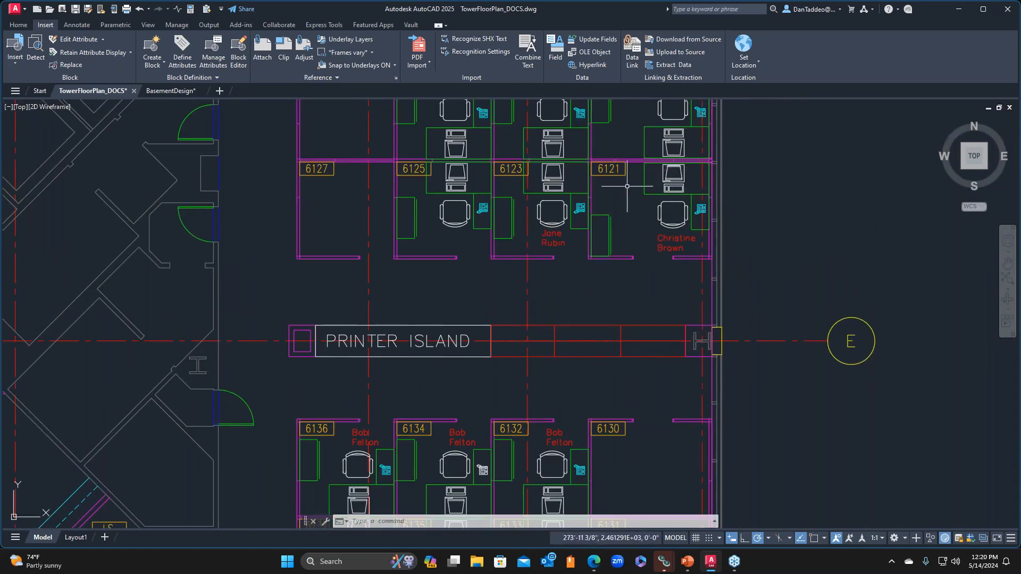
{"action": "middle_click_drag", "start_coordinate": [577, 417], "coordinate": [581, 347]}
{"action": "middle_click_drag", "start_coordinate": [572, 452], "coordinate": [569, 390]}
{"action": "scroll", "coordinate": [482, 367], "scroll_direction": "up", "scroll_amount": 6}
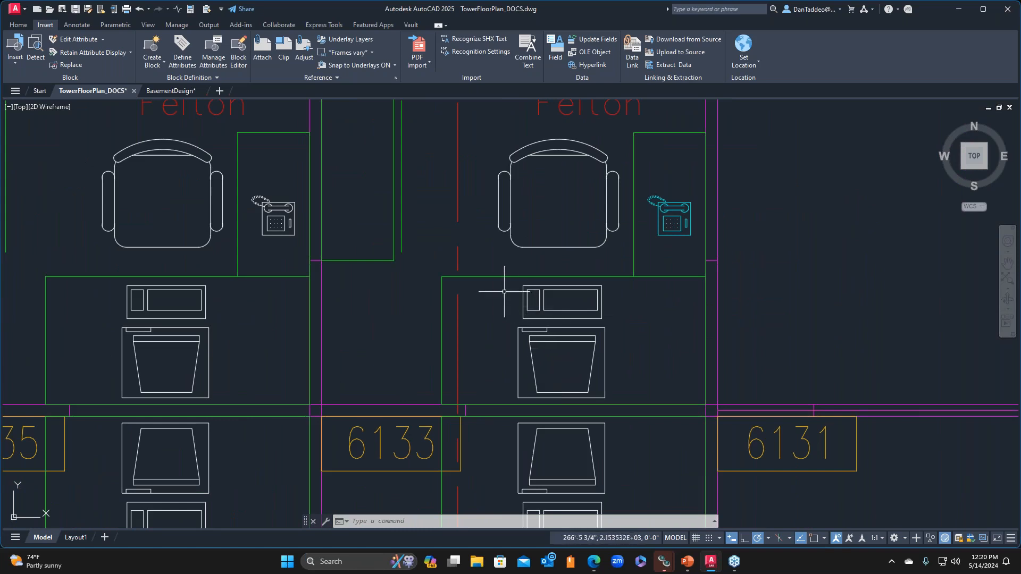
Run BCONVERT on the computer and monitor linework in cubicle 6132 and accept all matching instances for conversion.
{"action": "left_click", "coordinate": [493, 278]}
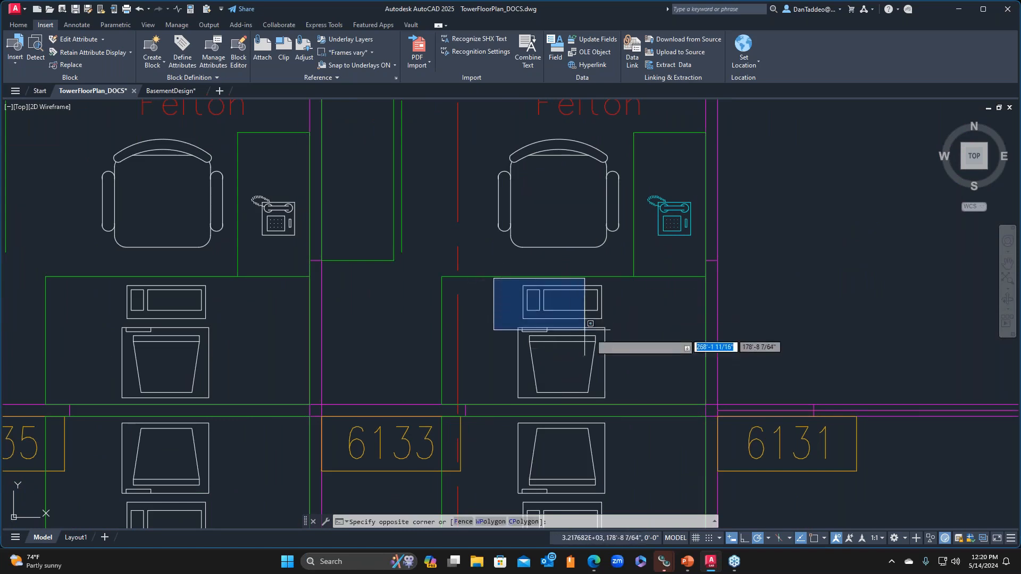
{"action": "left_click", "coordinate": [640, 402]}
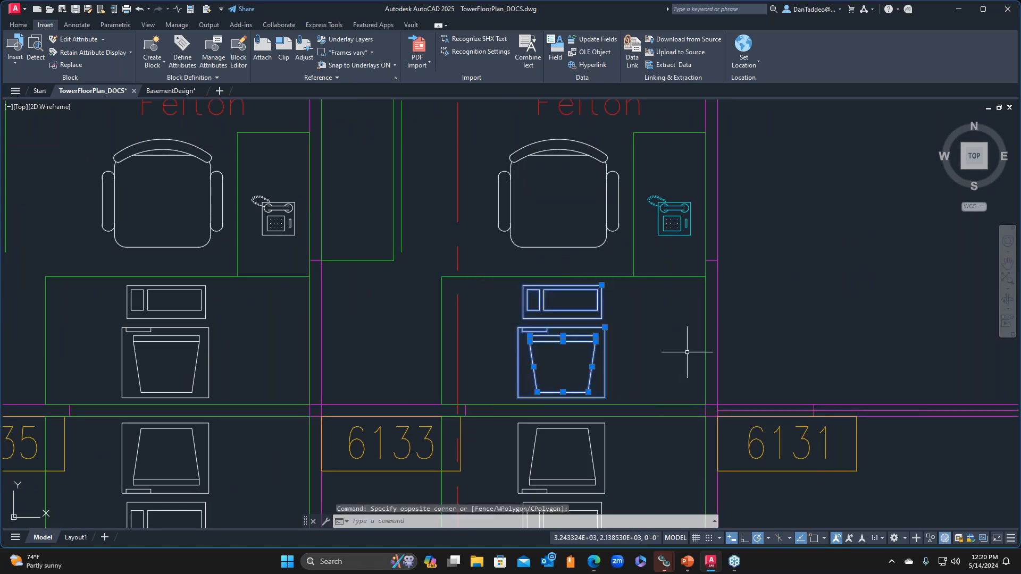
{"action": "type", "text": "BCONVERT"}
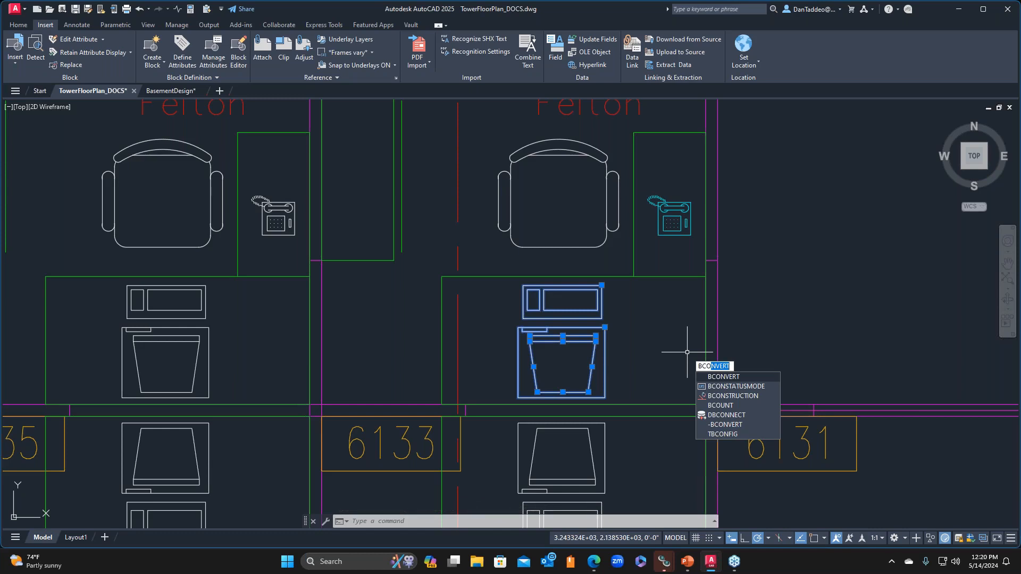
{"action": "key", "text": "Return"}
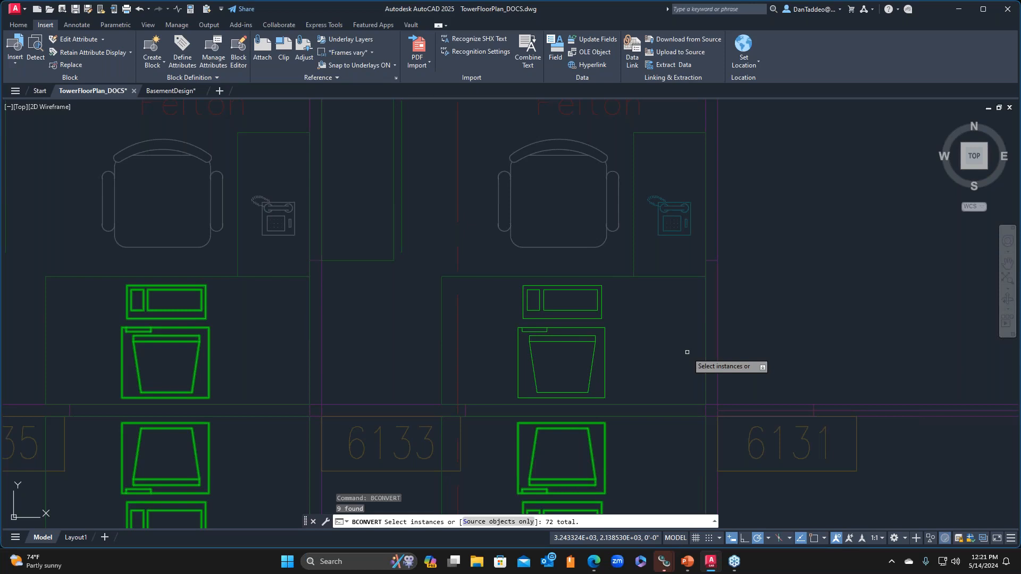
{"action": "scroll", "coordinate": [687, 352], "scroll_direction": "down", "scroll_amount": 6}
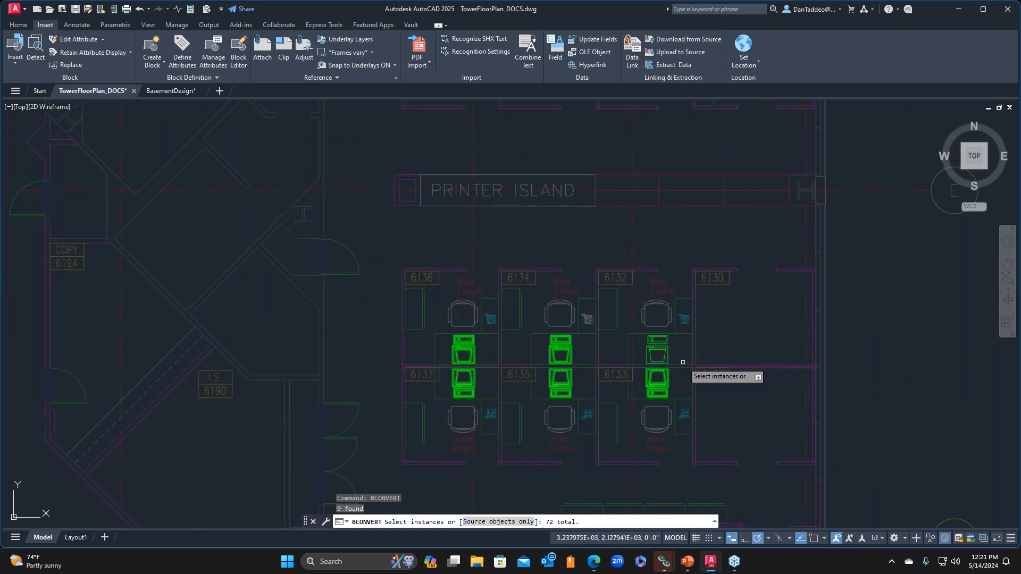
{"action": "scroll", "coordinate": [683, 362], "scroll_direction": "up", "scroll_amount": 2}
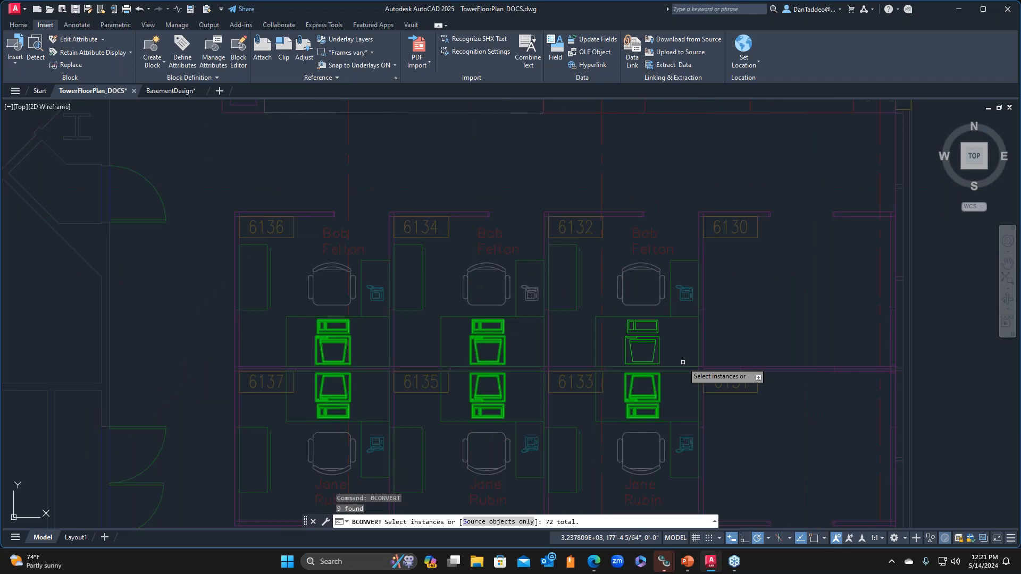
{"action": "key", "text": "Return"}
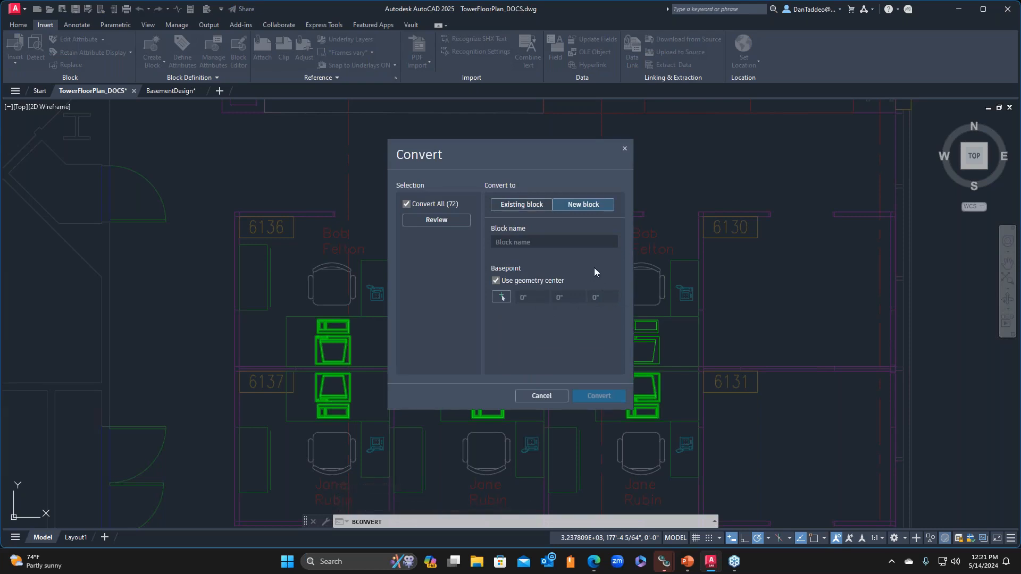
Try the existing-block conversion with COMPUTER as the target, compare it with the new-block option and browse the recent blocks.
{"action": "left_click", "coordinate": [523, 208]}
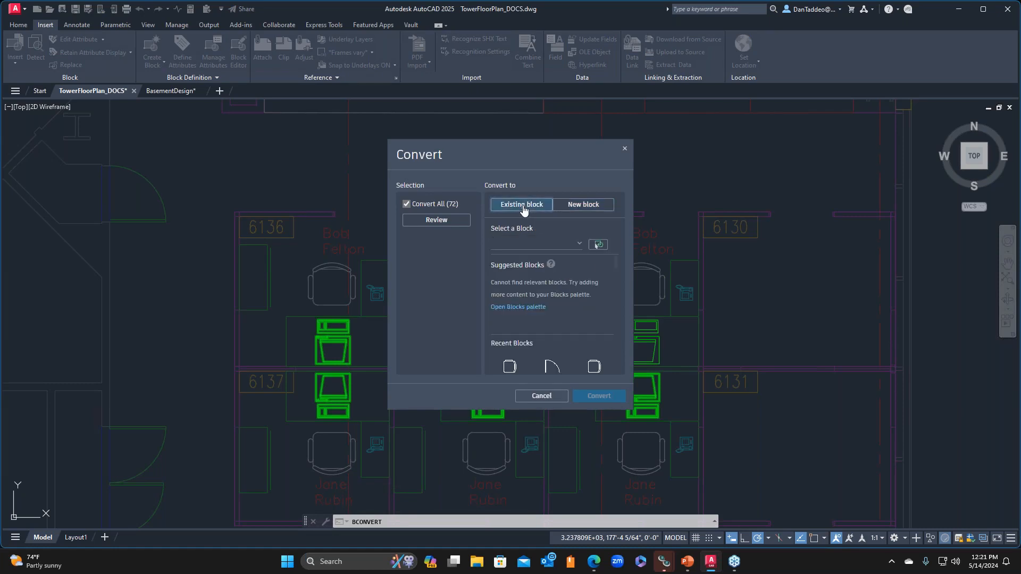
{"action": "left_click", "coordinate": [579, 244]}
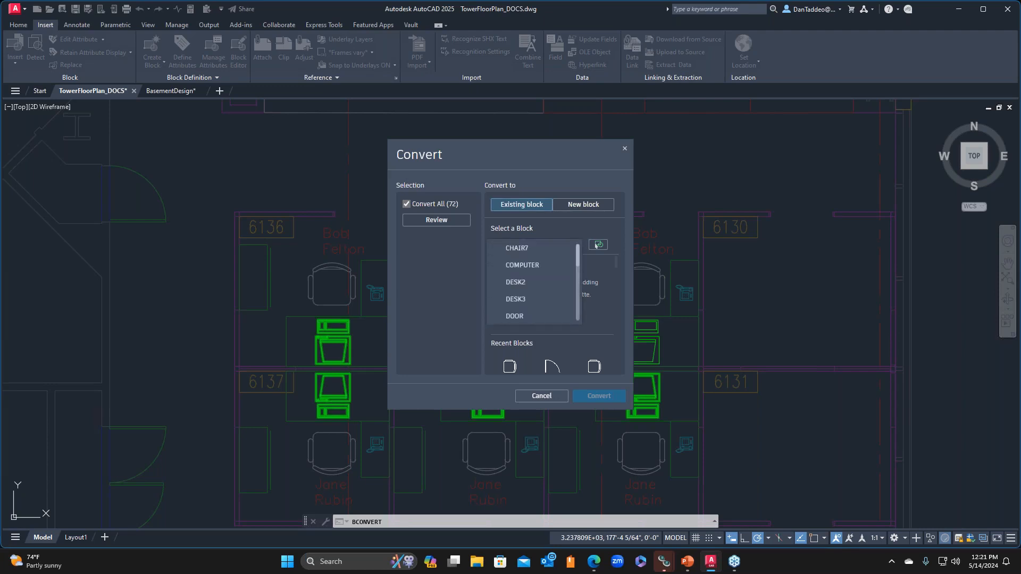
{"action": "left_click", "coordinate": [548, 268]}
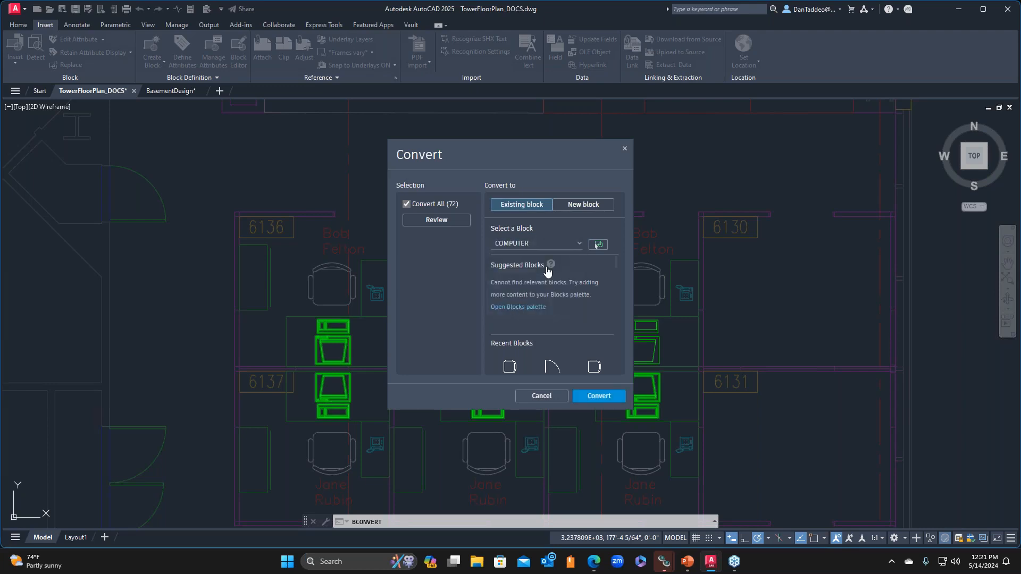
{"action": "left_click", "coordinate": [588, 206]}
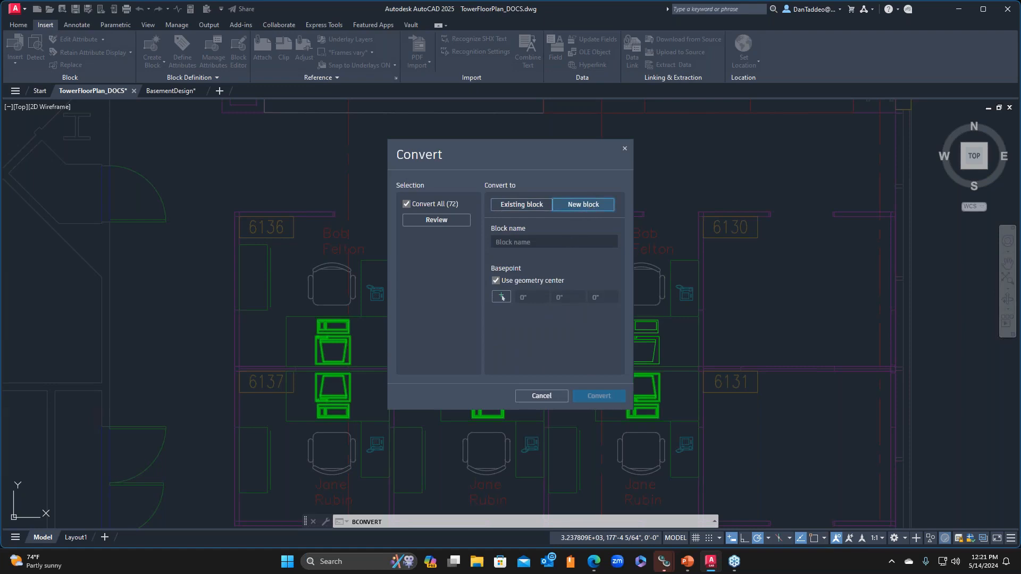
{"action": "left_click", "coordinate": [556, 243]}
{"action": "left_click", "coordinate": [556, 244]}
{"action": "left_click", "coordinate": [507, 207]}
{"action": "scroll", "coordinate": [515, 313], "scroll_direction": "down", "scroll_amount": 3}
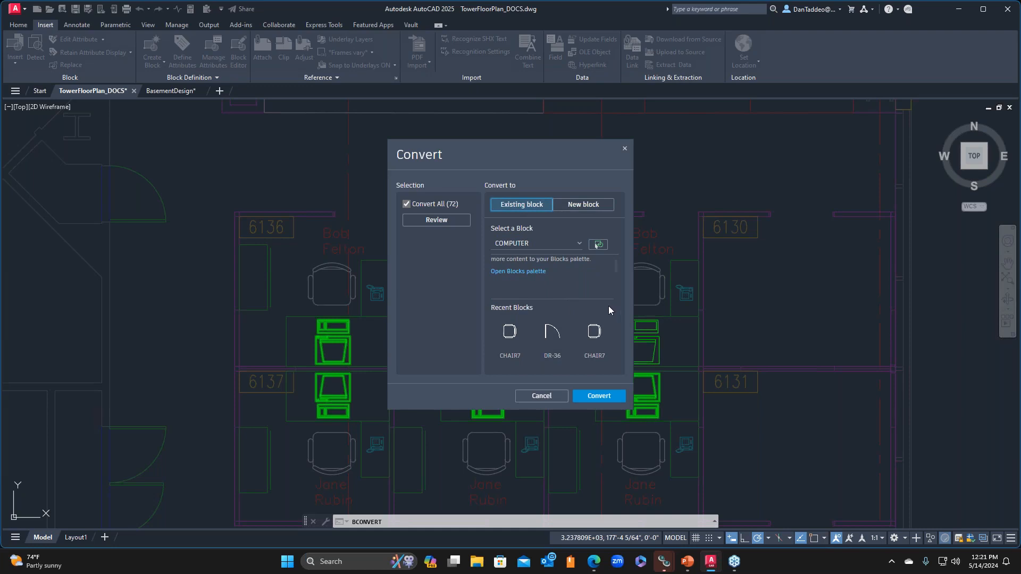
{"action": "scroll", "coordinate": [609, 308], "scroll_direction": "down", "scroll_amount": 3}
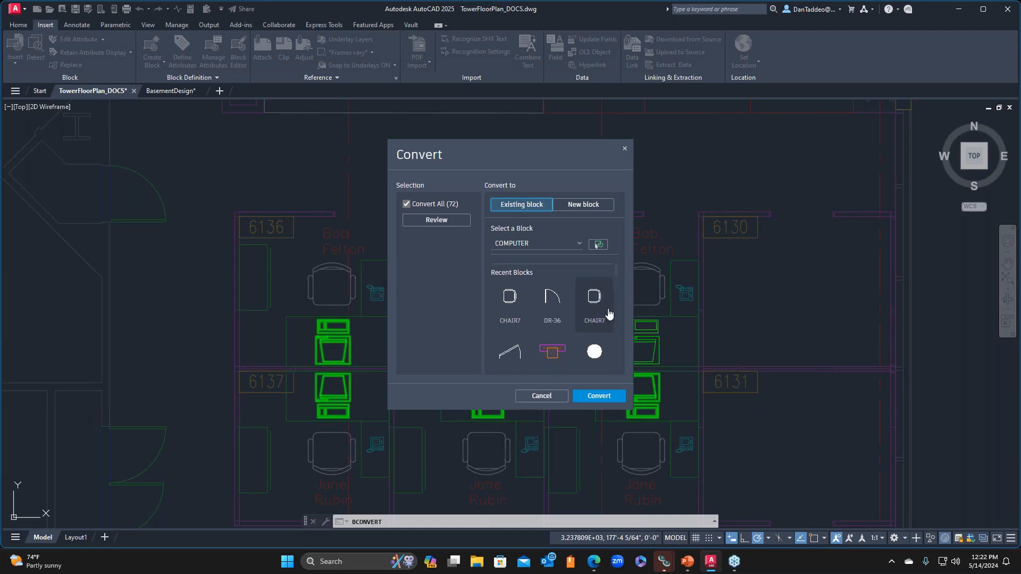
{"action": "scroll", "coordinate": [567, 347], "scroll_direction": "down", "scroll_amount": 1}
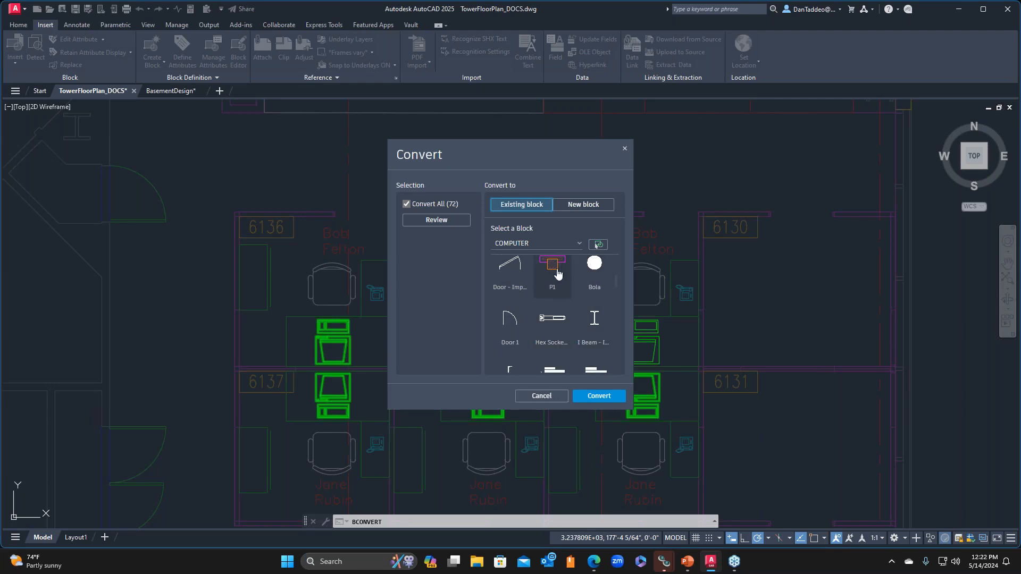
Convert all matching computer geometry to a new block named Computer 2, using the geometry center as basepoint.
{"action": "left_click", "coordinate": [581, 204]}
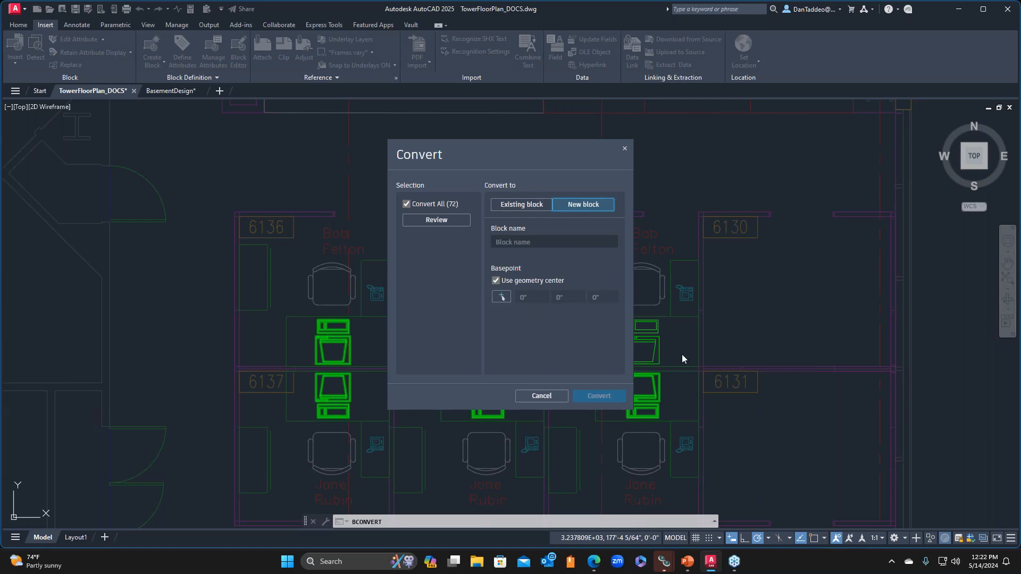
{"action": "left_click", "coordinate": [536, 240]}
{"action": "type", "text": "Compu"}
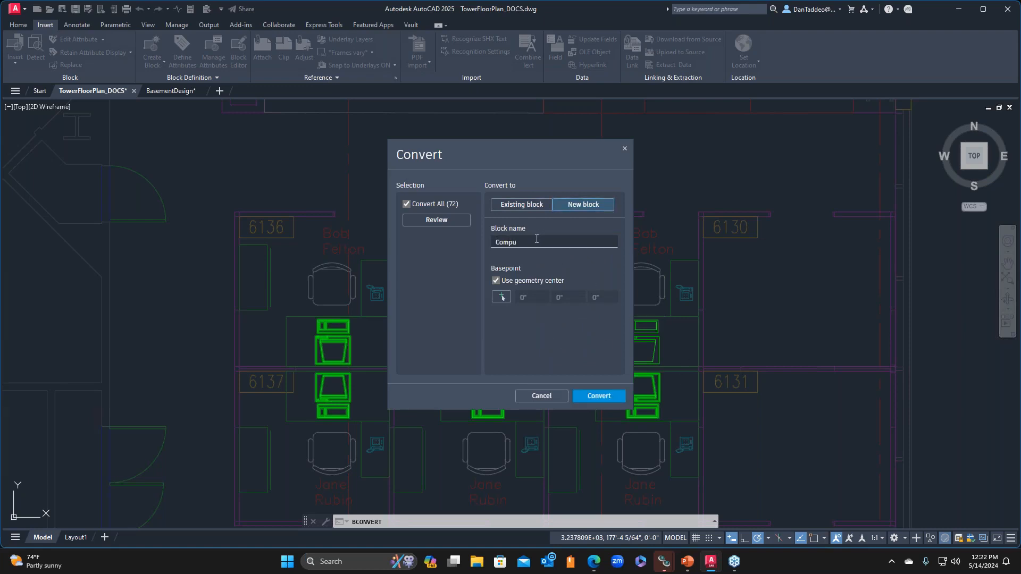
{"action": "type", "text": "ter 2"}
{"action": "left_click", "coordinate": [593, 398]}
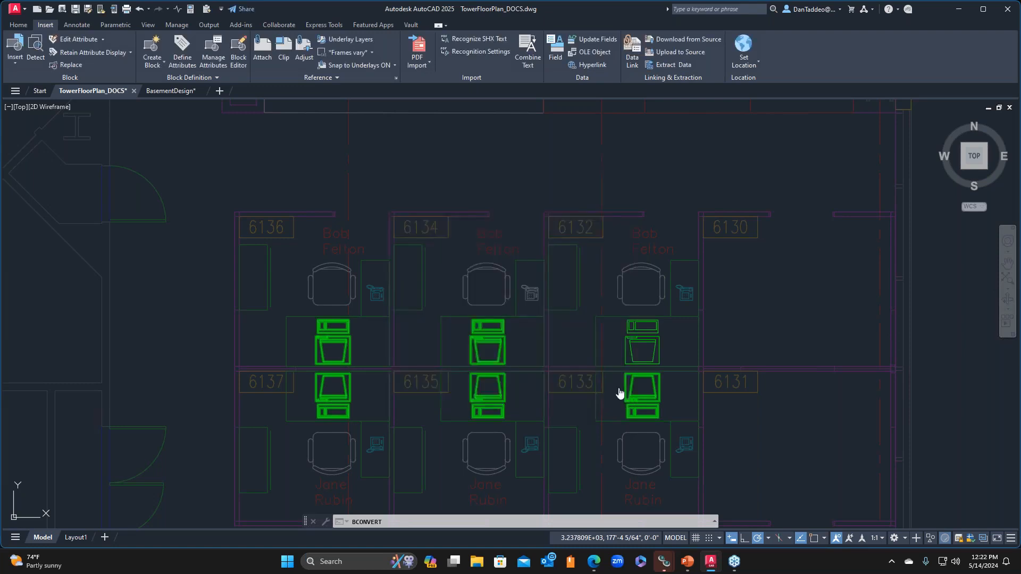
Check the converted computers in cubicles 6132, 6134 and 6136, and inspect those in cubicles 6120 to 6125.
{"action": "left_click", "coordinate": [656, 338]}
{"action": "left_click", "coordinate": [492, 338]}
{"action": "left_click", "coordinate": [329, 333]}
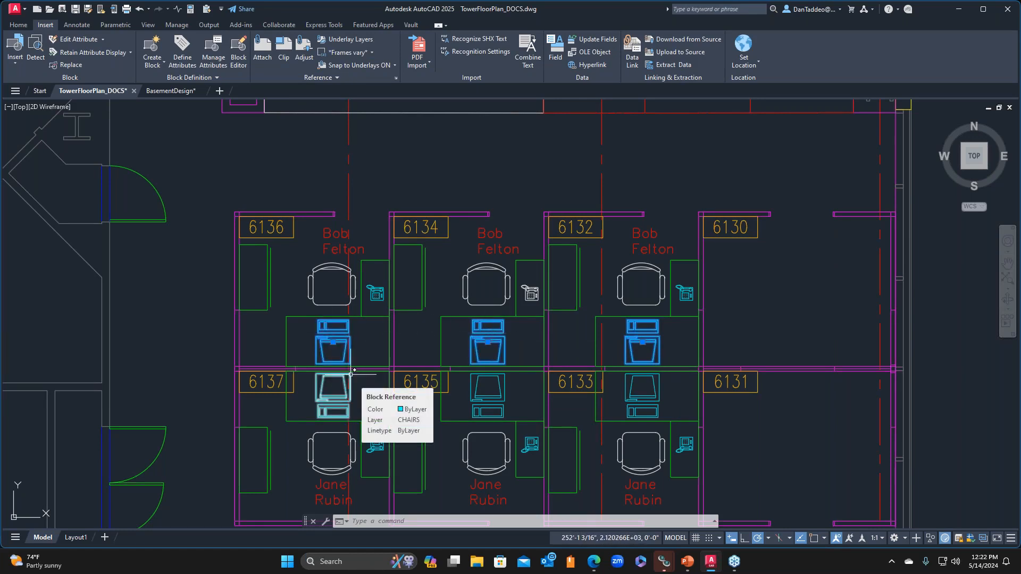
{"action": "key", "text": "Escape"}
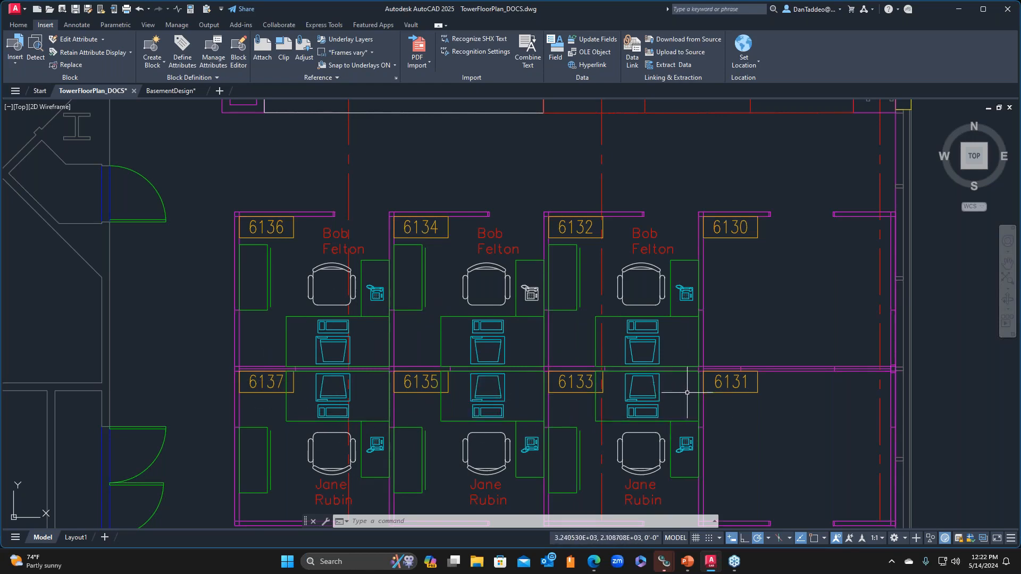
{"action": "scroll", "coordinate": [671, 381], "scroll_direction": "down", "scroll_amount": 6}
{"action": "scroll", "coordinate": [701, 250], "scroll_direction": "up", "scroll_amount": 6}
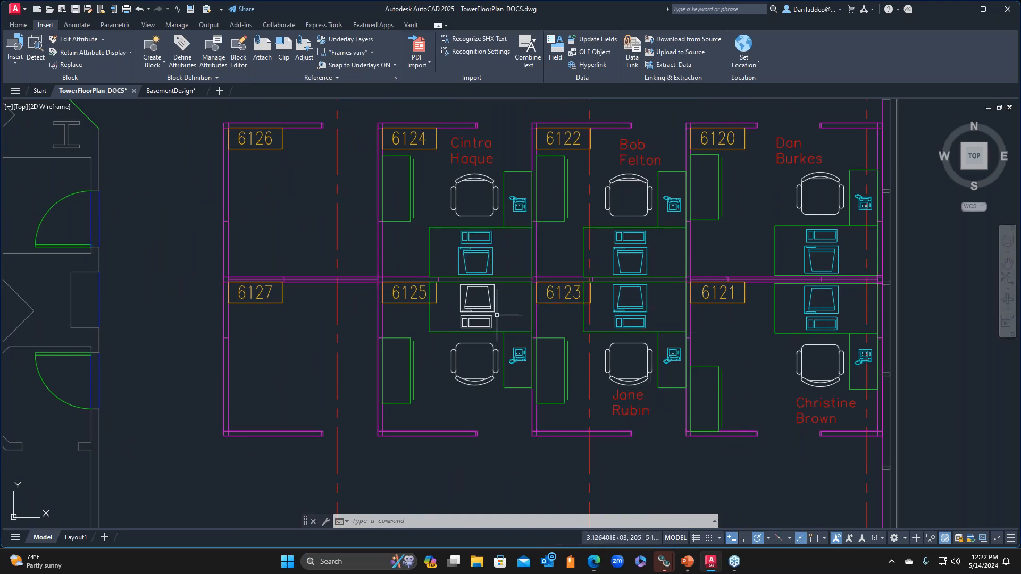
Check individual lines of the unconverted computer in cubicle 6125 by selecting them one at a time, clearing the selection after each.
{"action": "left_click", "coordinate": [489, 291]}
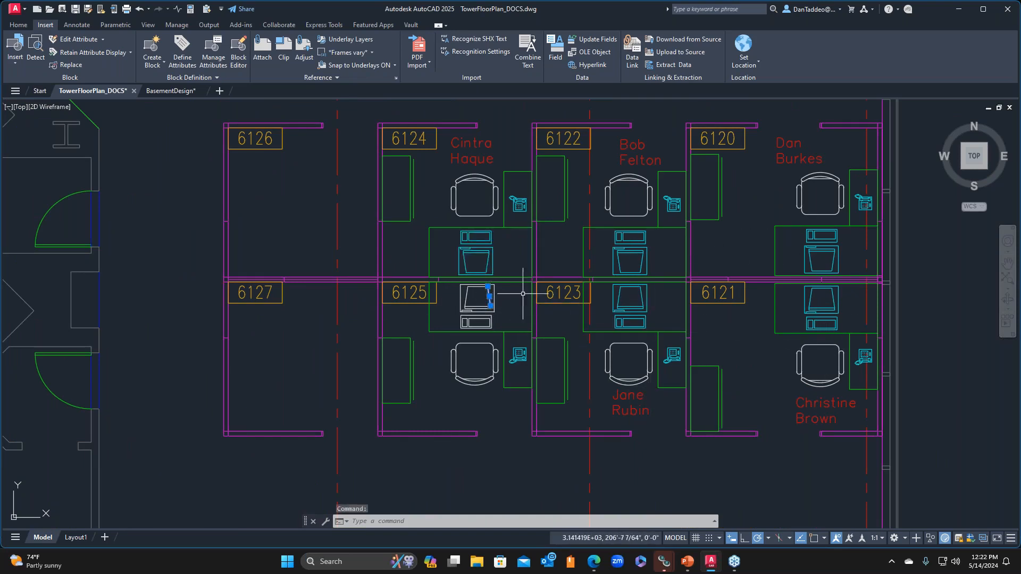
{"action": "key", "text": "Escape"}
{"action": "key", "text": "Escape"}
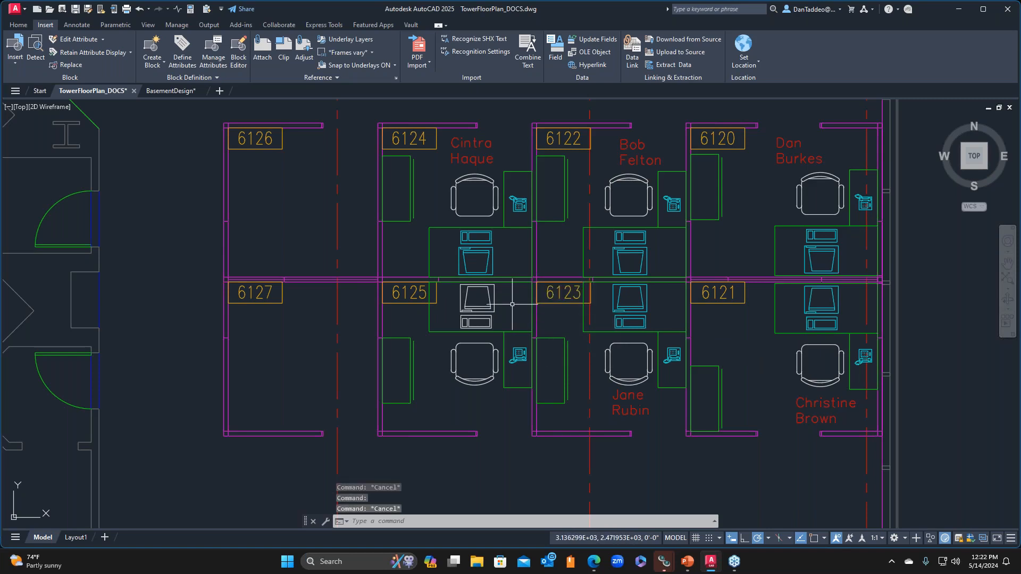
{"action": "left_click", "coordinate": [478, 287]}
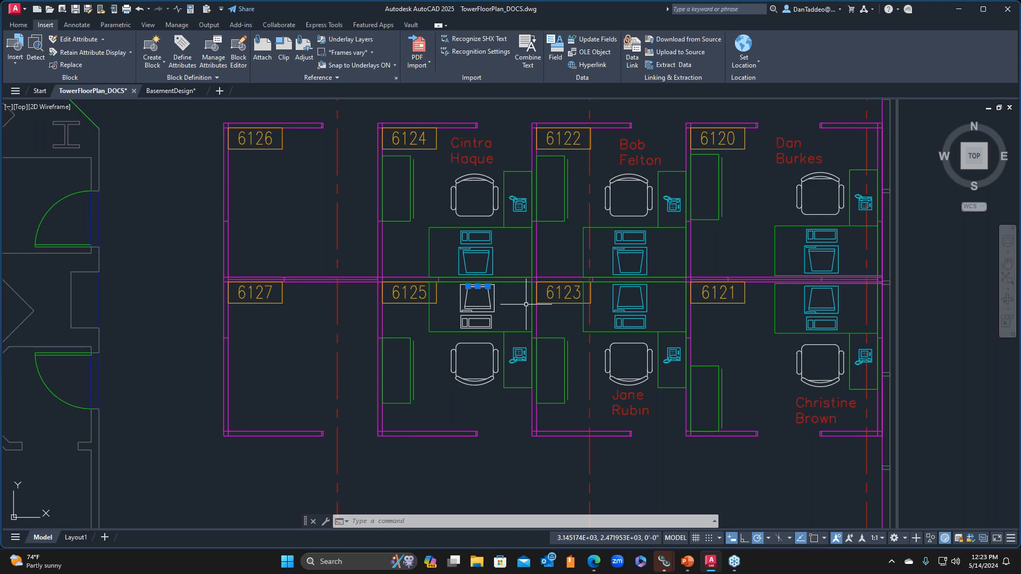
{"action": "key", "text": "Escape"}
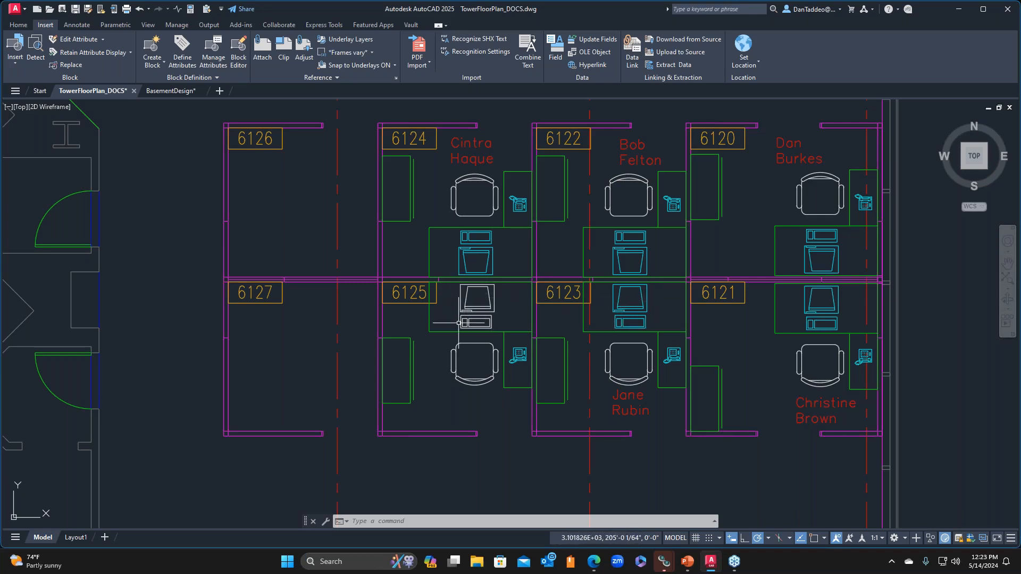
Run BCONVERT on the computer and monitor linework in cubicle 6125 and accept the selected instance.
{"action": "scroll", "coordinate": [459, 323], "scroll_direction": "up", "scroll_amount": 4}
{"action": "left_click", "coordinate": [450, 259]}
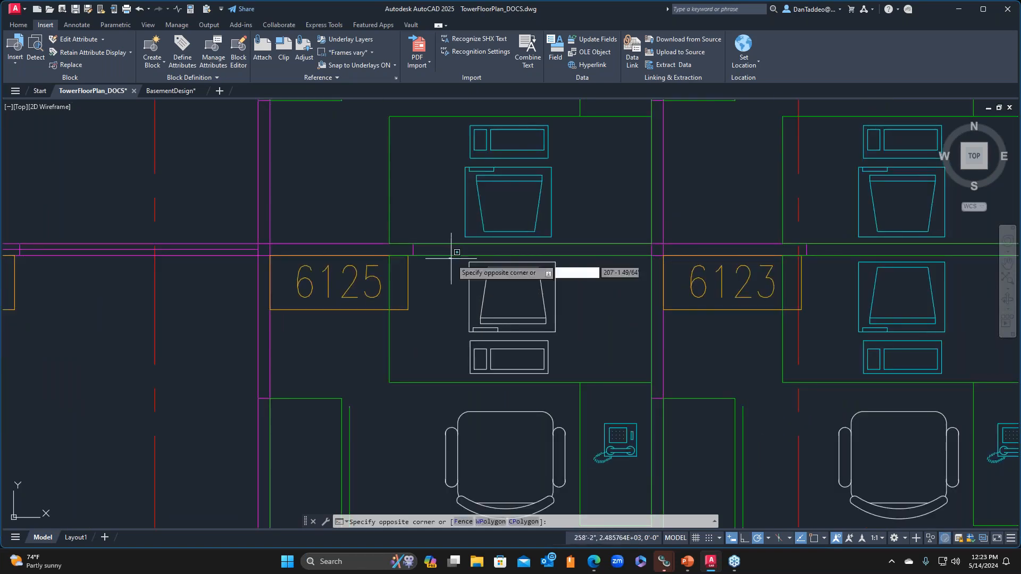
{"action": "left_click", "coordinate": [585, 379]}
{"action": "type", "text": "B"}
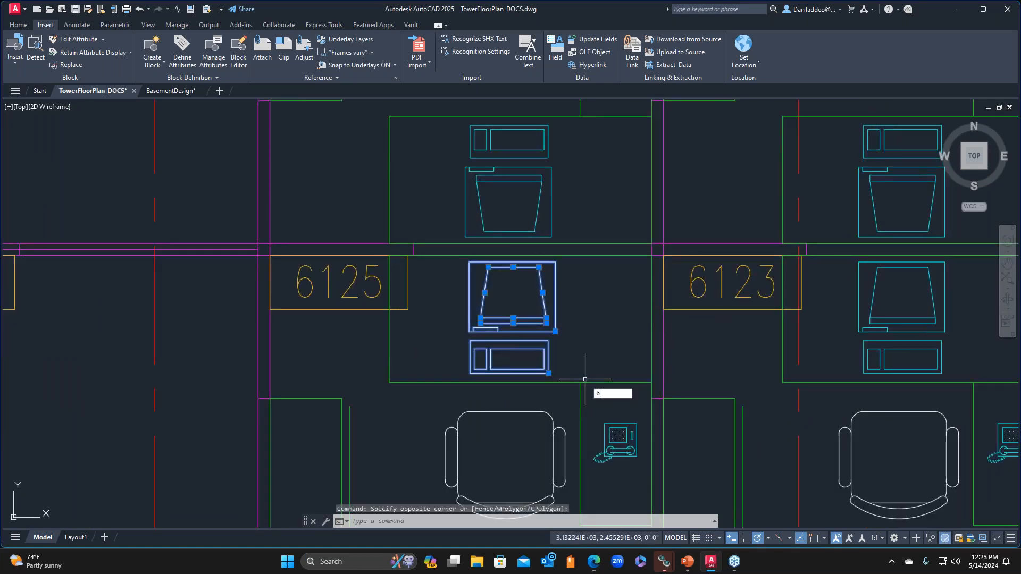
{"action": "type", "text": "Con"}
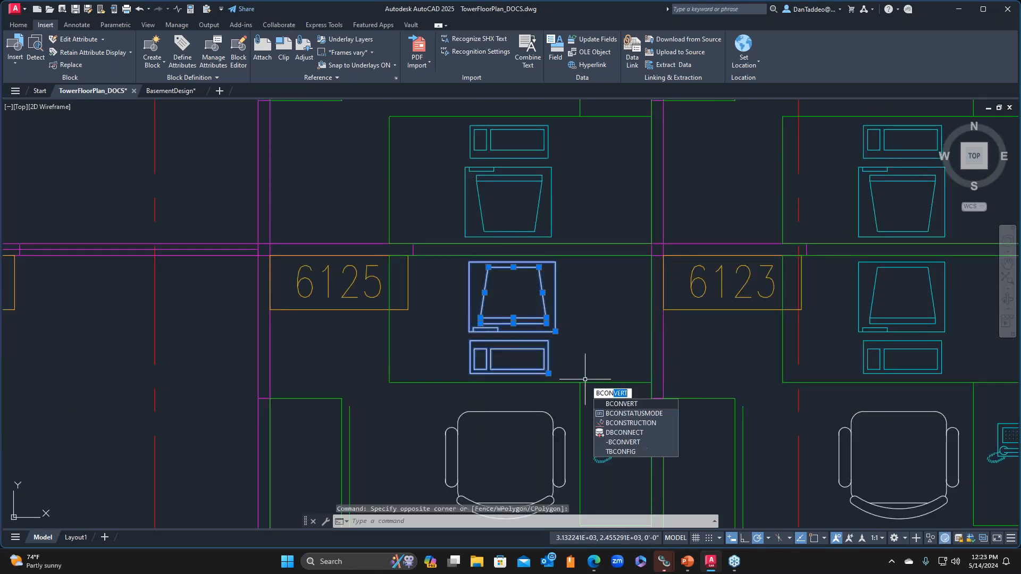
{"action": "key", "text": "Return"}
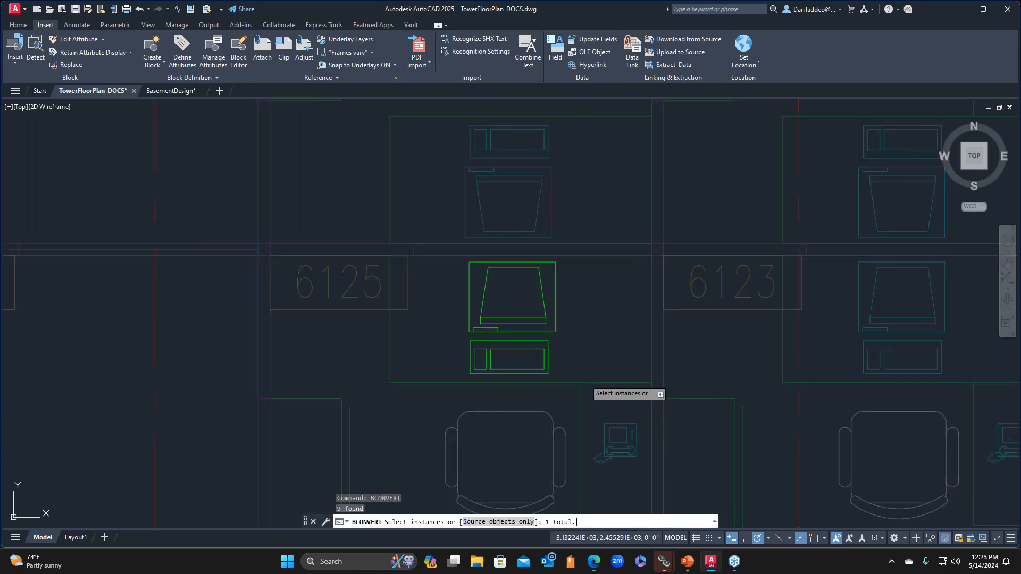
{"action": "key", "text": "Return"}
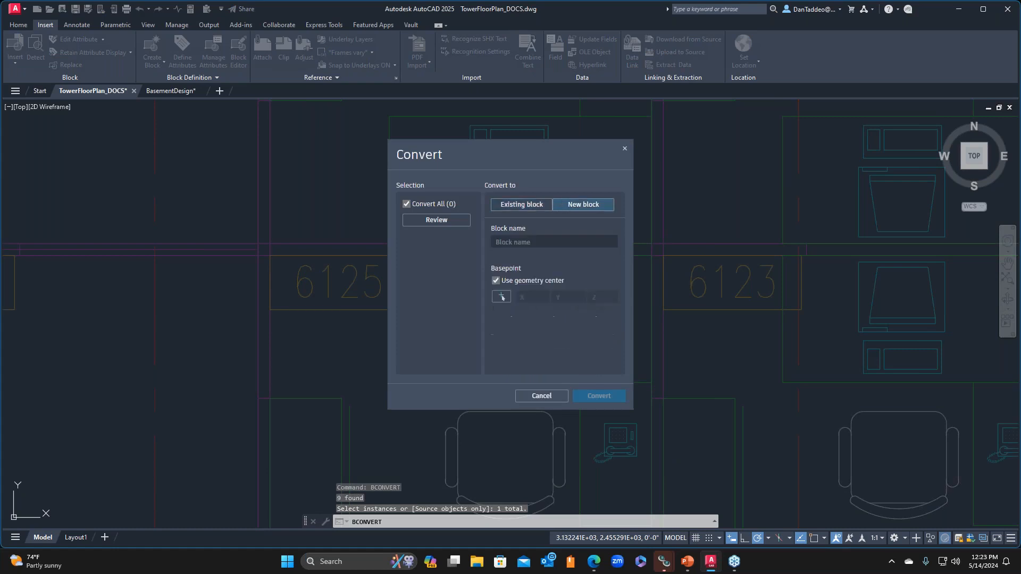
Convert the cubicle 6125 linework to the existing block Computer 2 from the recent blocks.
{"action": "left_click", "coordinate": [524, 206]}
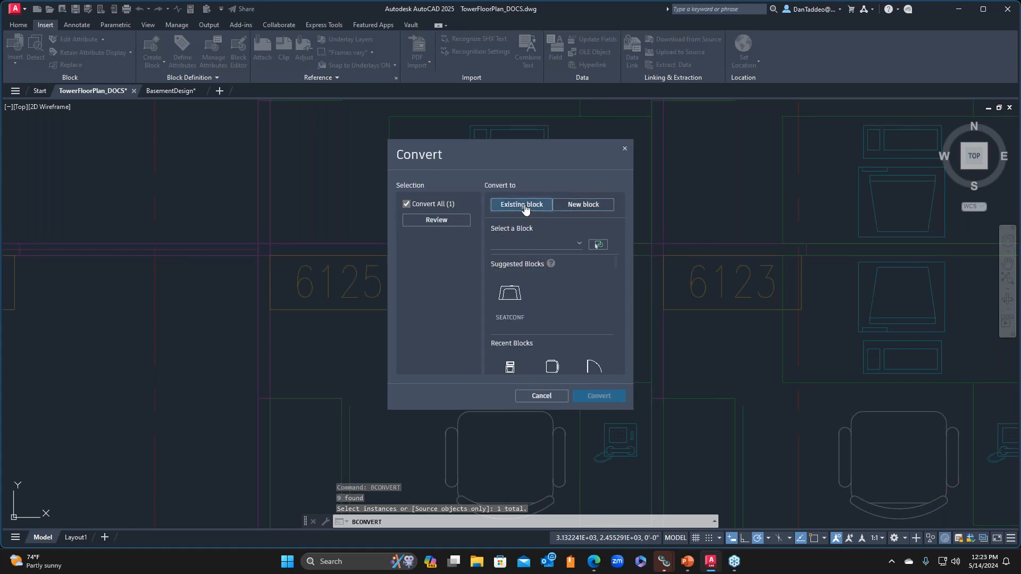
{"action": "scroll", "coordinate": [583, 303], "scroll_direction": "down", "scroll_amount": 1}
{"action": "scroll", "coordinate": [584, 301], "scroll_direction": "down", "scroll_amount": 2}
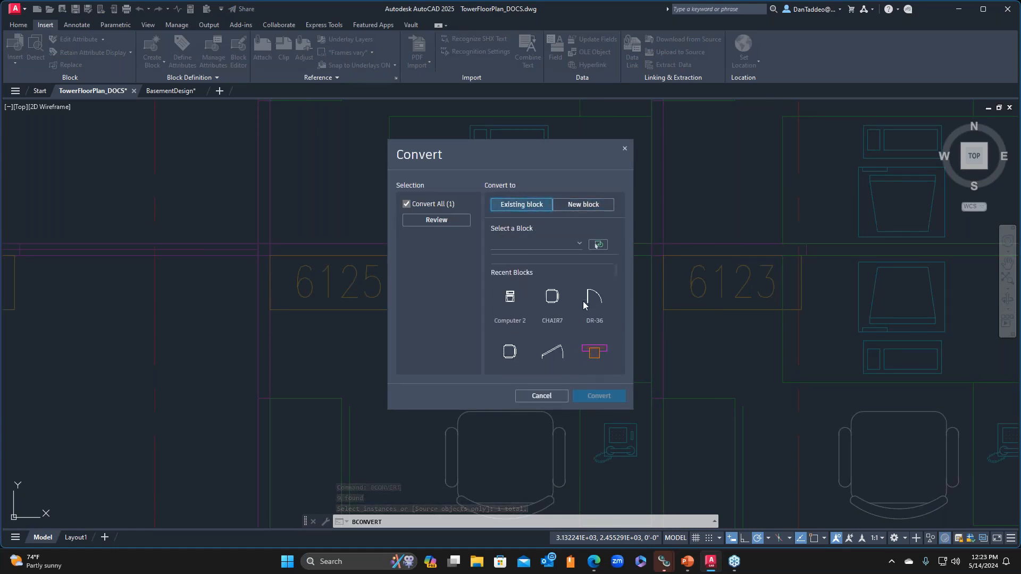
{"action": "left_click", "coordinate": [508, 288]}
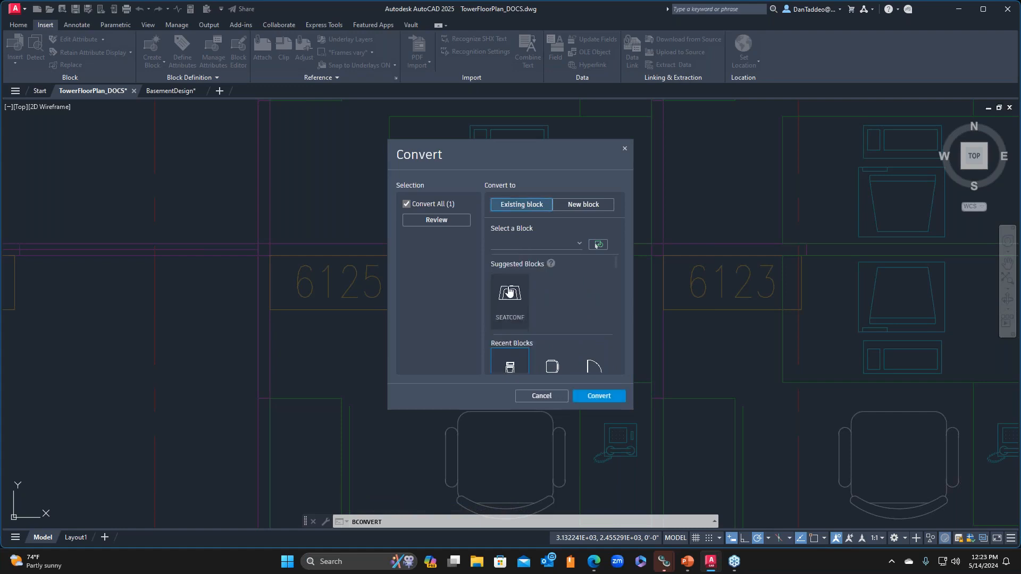
{"action": "left_click", "coordinate": [601, 396]}
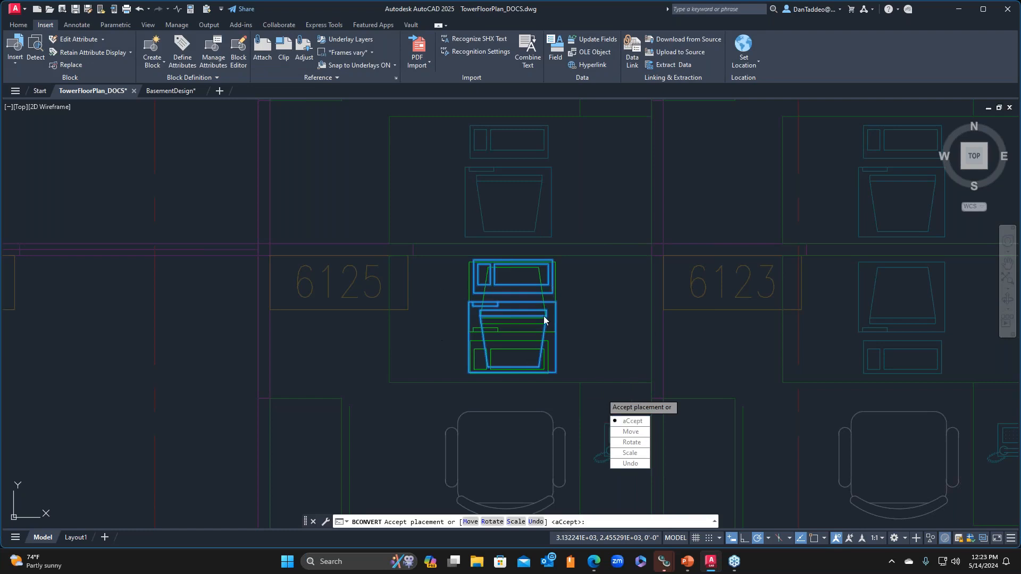
Rotate the Computer 2 block 180 degrees about its snapped insertion point so the monitor faces the partition, and accept the placement.
{"action": "left_click", "coordinate": [638, 422]}
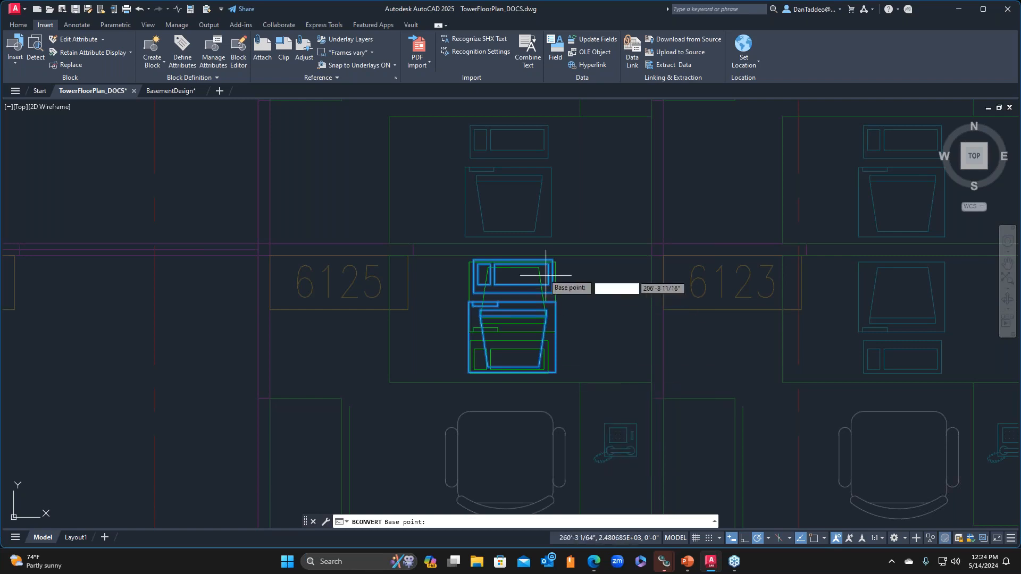
{"action": "scroll", "coordinate": [508, 315], "scroll_direction": "up", "scroll_amount": 2}
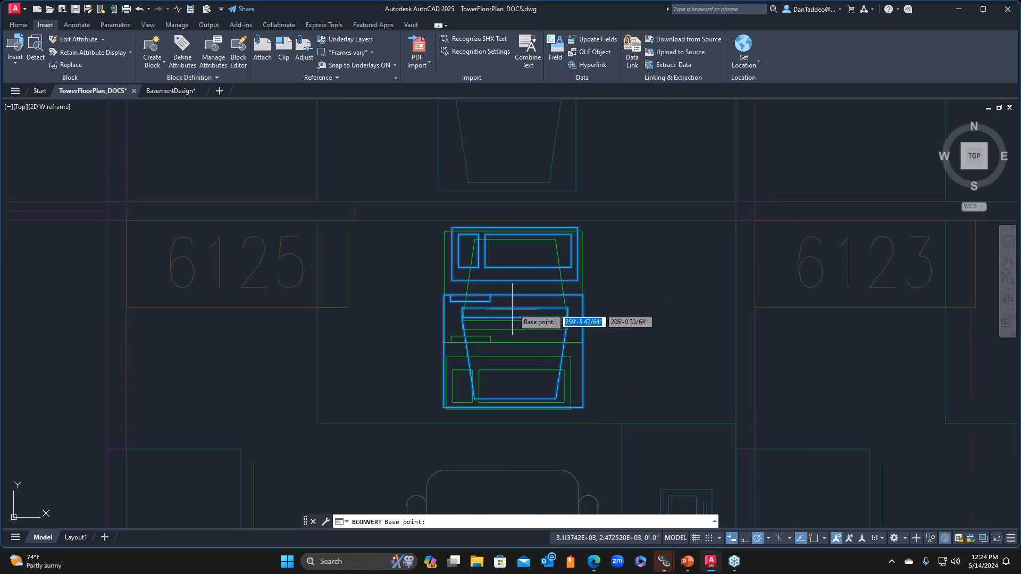
{"action": "left_click", "coordinate": [815, 539]}
{"action": "left_click", "coordinate": [516, 308]}
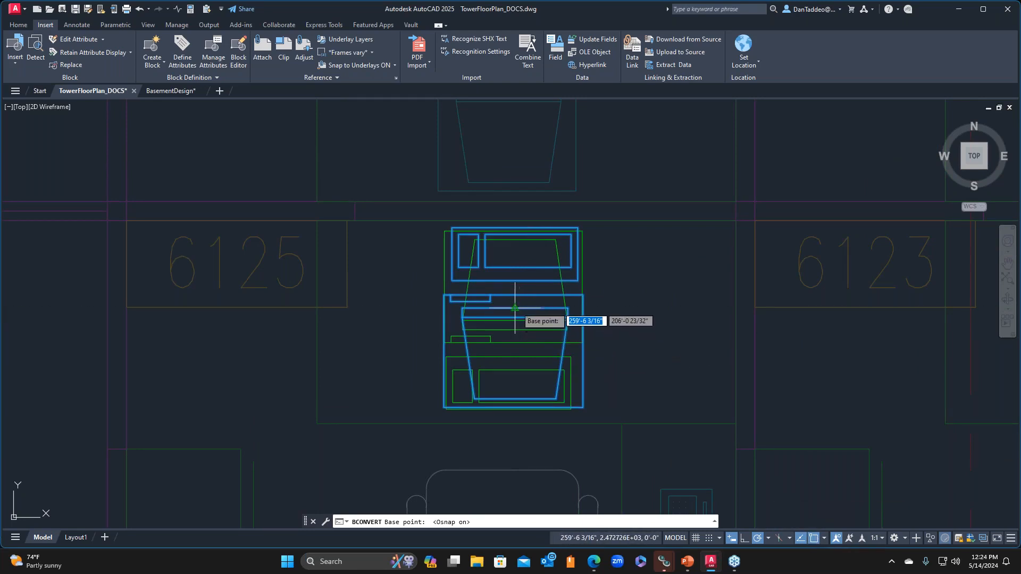
{"action": "left_click", "coordinate": [374, 307]}
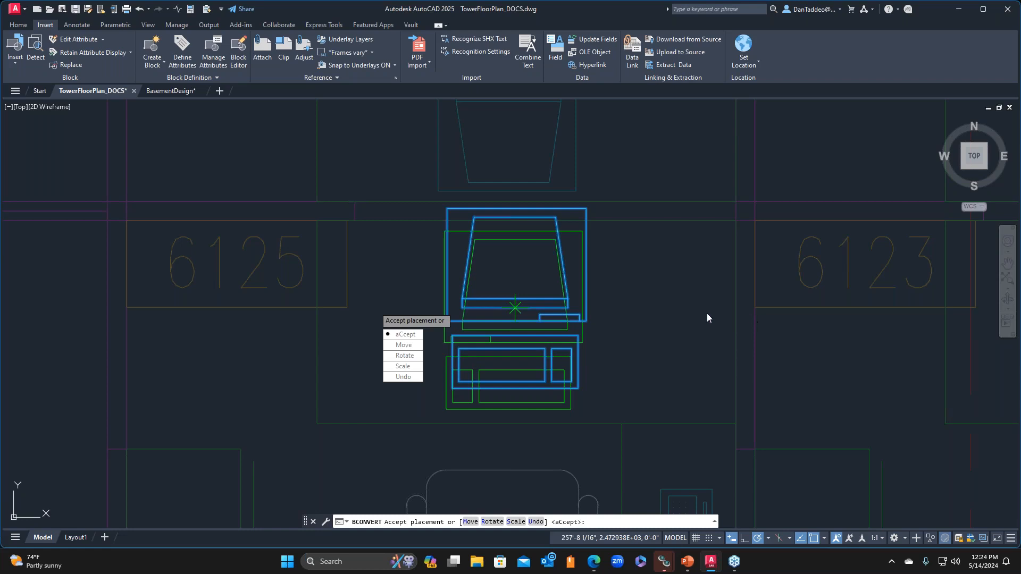
{"action": "left_click", "coordinate": [386, 334]}
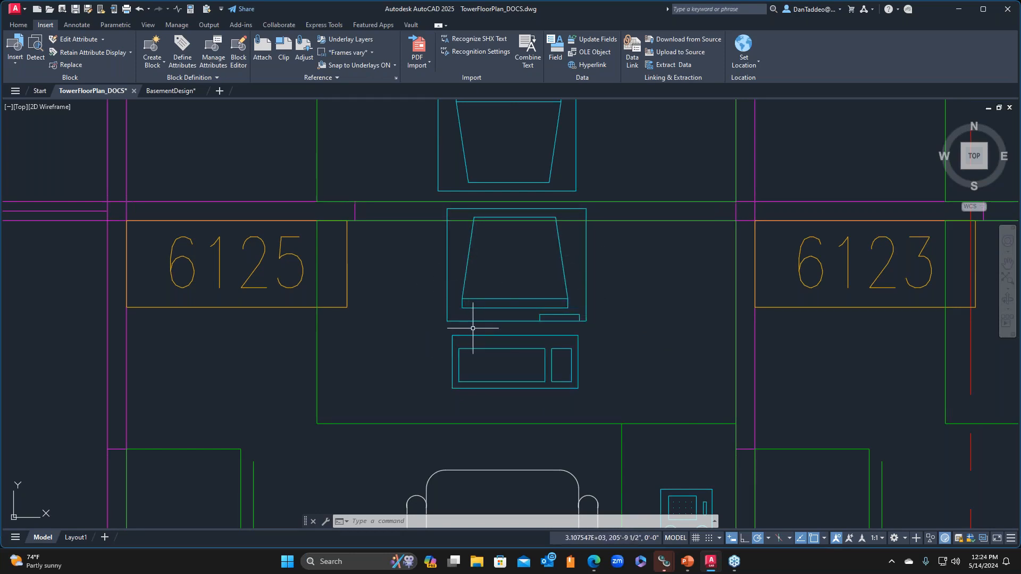
Check that the converted computer in cubicle 6125 selects as one block, and compare it with the computers in the surrounding cubicles.
{"action": "left_click", "coordinate": [601, 291]}
{"action": "left_click", "coordinate": [469, 340]}
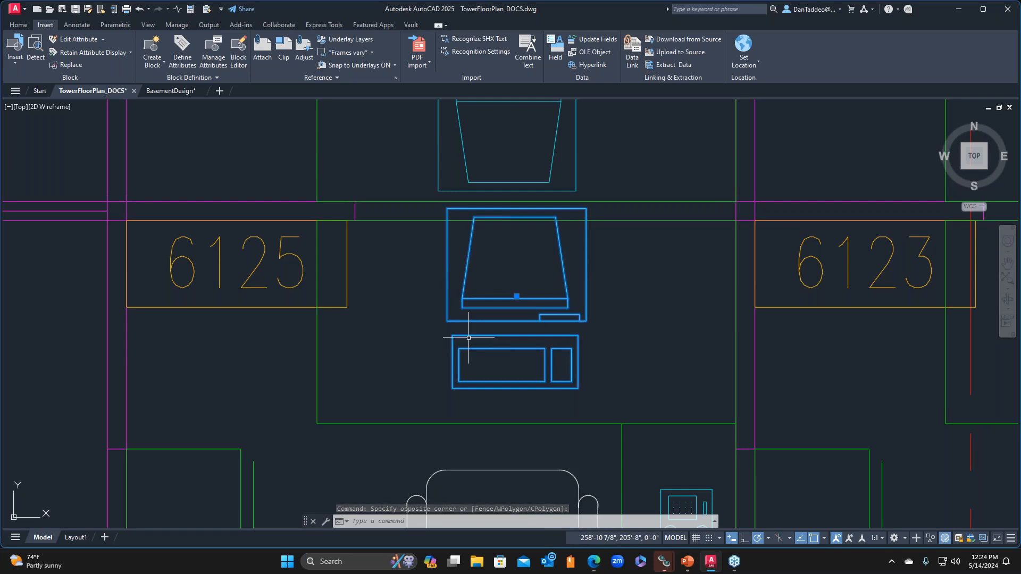
{"action": "key", "text": "Escape"}
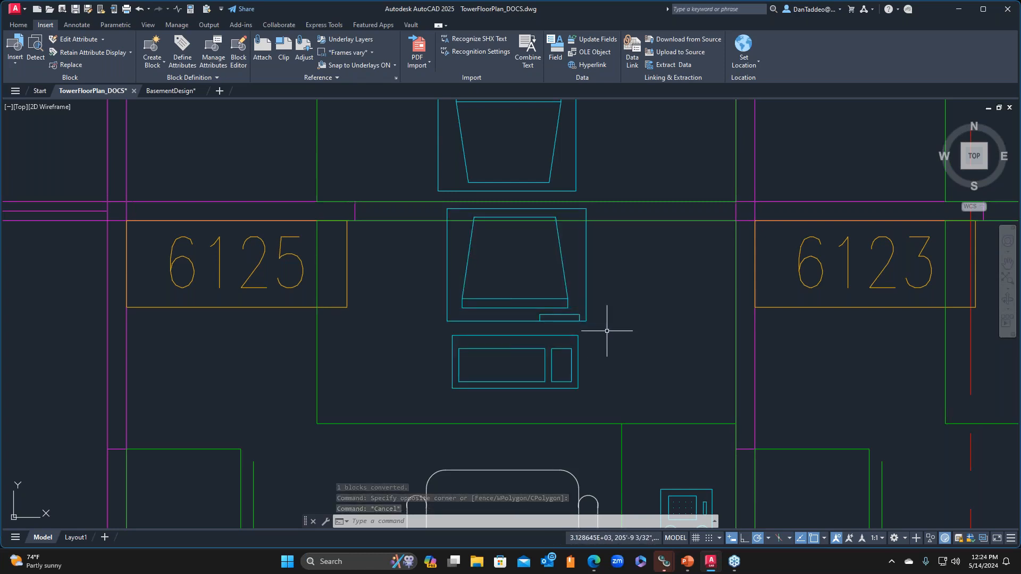
{"action": "scroll", "coordinate": [606, 331], "scroll_direction": "down", "scroll_amount": 5}
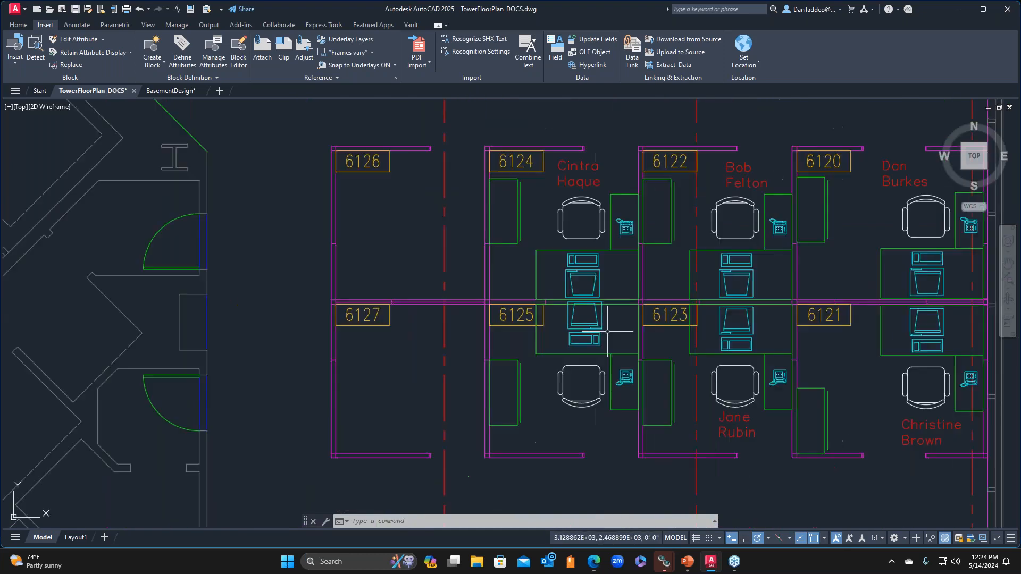
{"action": "middle_click_drag", "start_coordinate": [700, 364], "coordinate": [541, 382]}
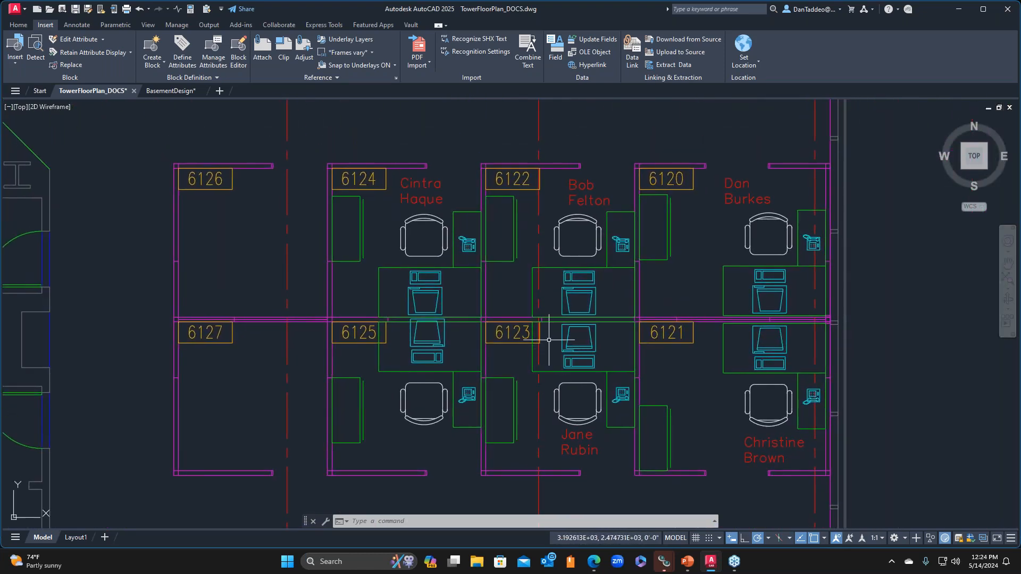
{"action": "scroll", "coordinate": [635, 343], "scroll_direction": "down", "scroll_amount": 6}
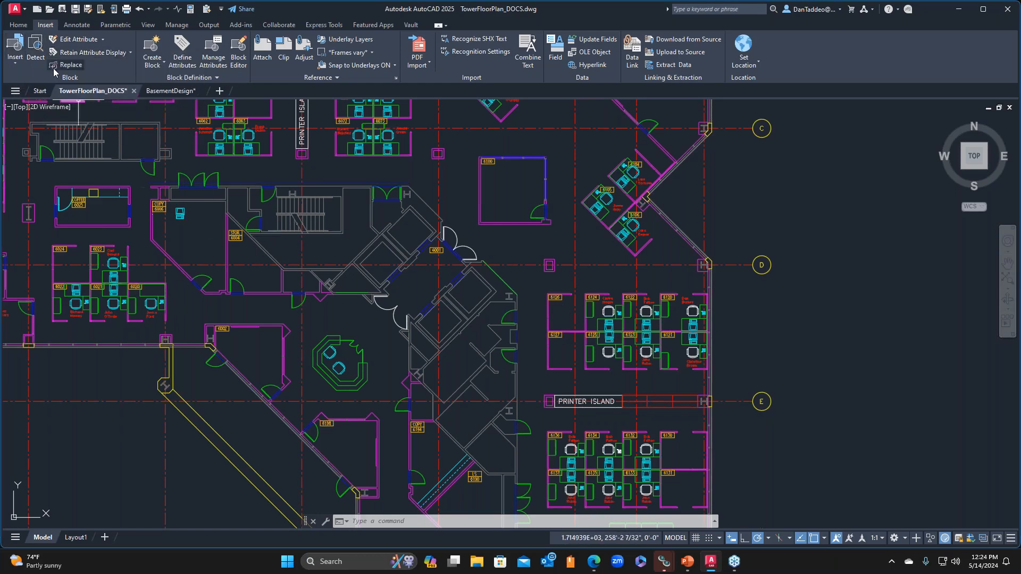
Detect repeated objects across the tower floor plan and review the first detected set, inspecting the instance beside cubicle 6046.
{"action": "left_click", "coordinate": [36, 52]}
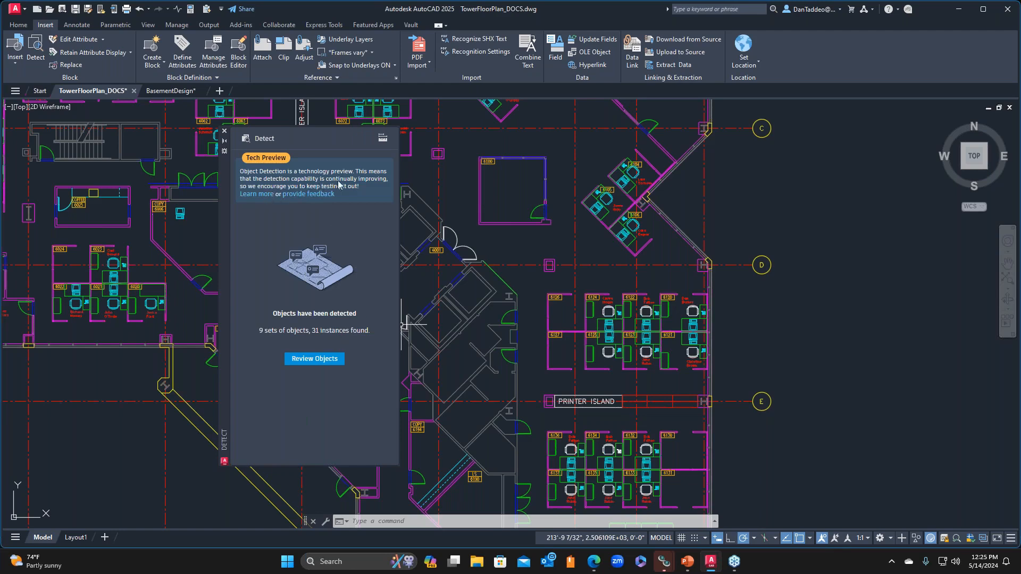
{"action": "left_click", "coordinate": [334, 360]}
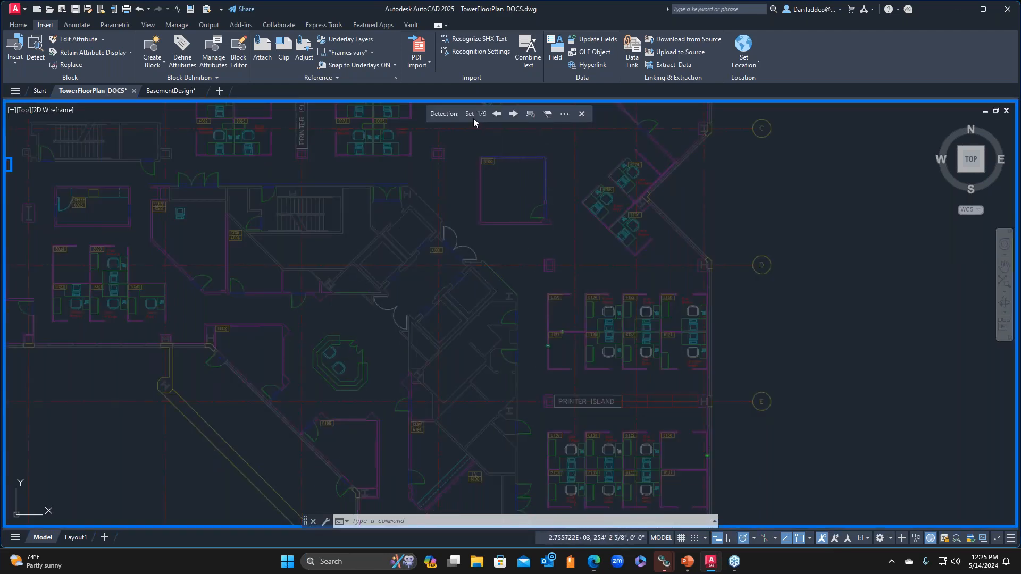
{"action": "scroll", "coordinate": [588, 242], "scroll_direction": "down", "scroll_amount": 5}
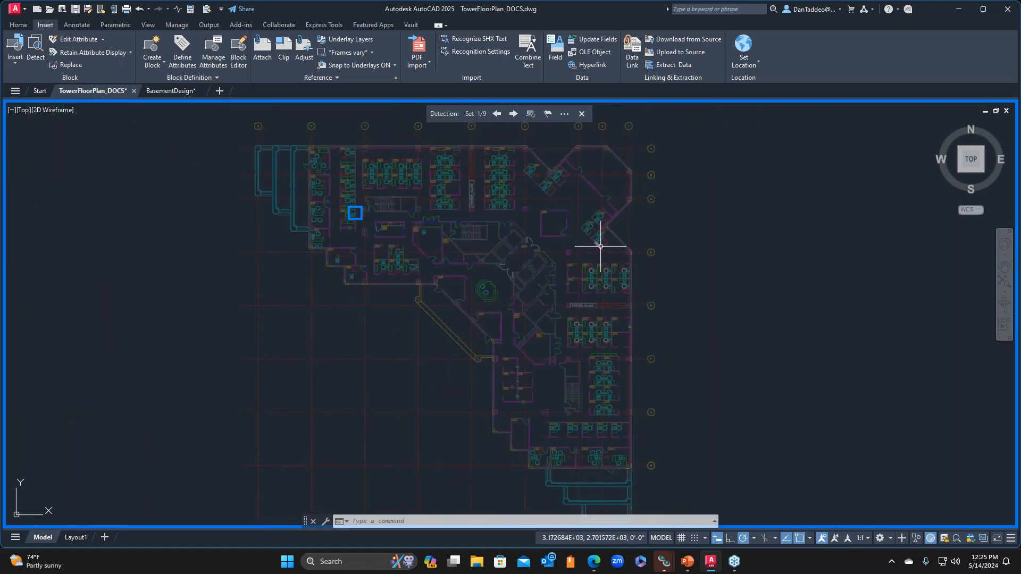
{"action": "scroll", "coordinate": [341, 209], "scroll_direction": "up", "scroll_amount": 4}
{"action": "scroll", "coordinate": [426, 217], "scroll_direction": "up", "scroll_amount": 3}
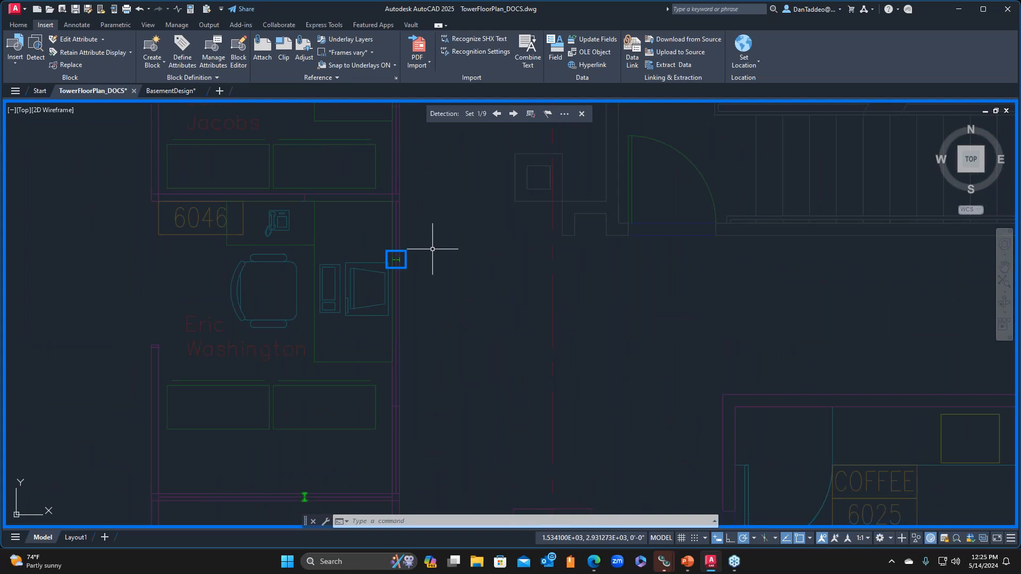
{"action": "scroll", "coordinate": [432, 249], "scroll_direction": "down", "scroll_amount": 4}
{"action": "scroll", "coordinate": [405, 286], "scroll_direction": "down", "scroll_amount": 2}
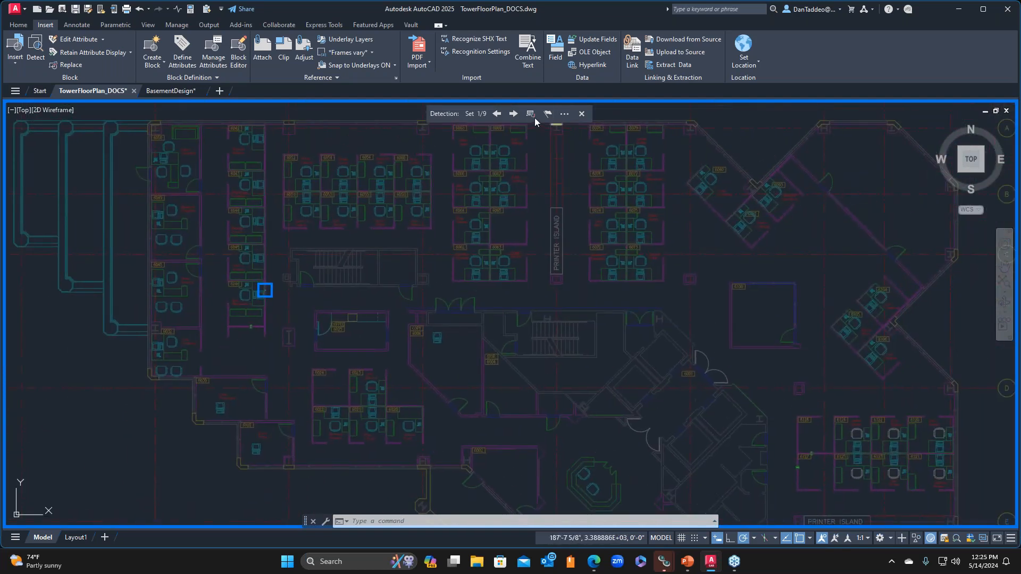
Step through the detected sets to set 3, the door swings near the building core, and open its conversion settings.
{"action": "left_click", "coordinate": [513, 113]}
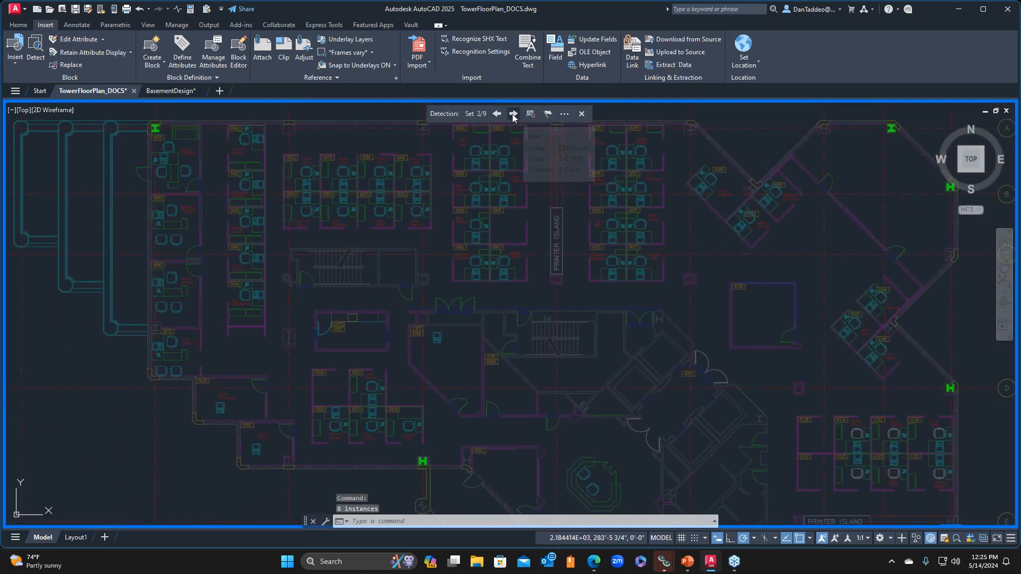
{"action": "left_click", "coordinate": [513, 114]}
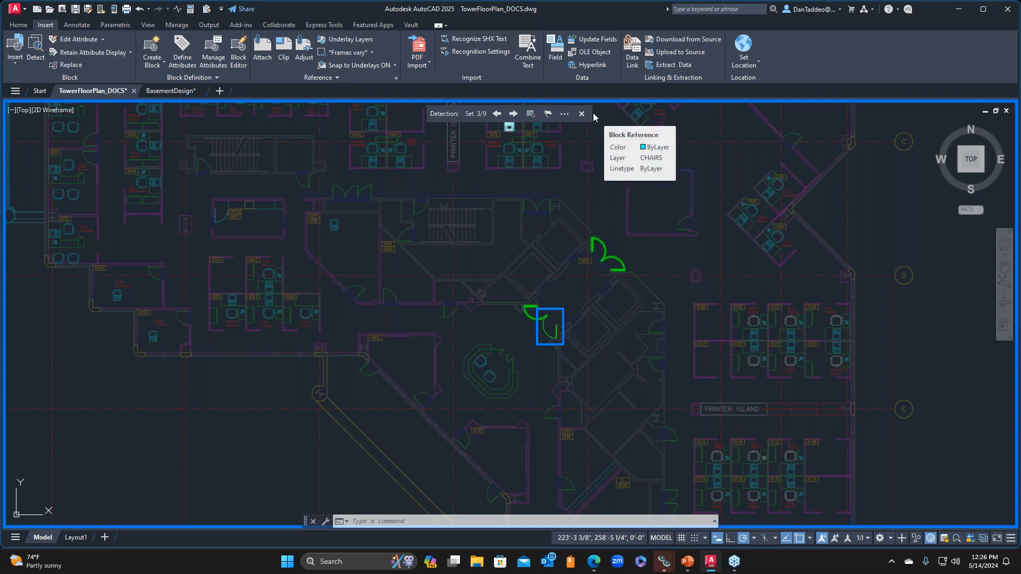
{"action": "left_click", "coordinate": [514, 114]}
{"action": "left_click", "coordinate": [497, 115]}
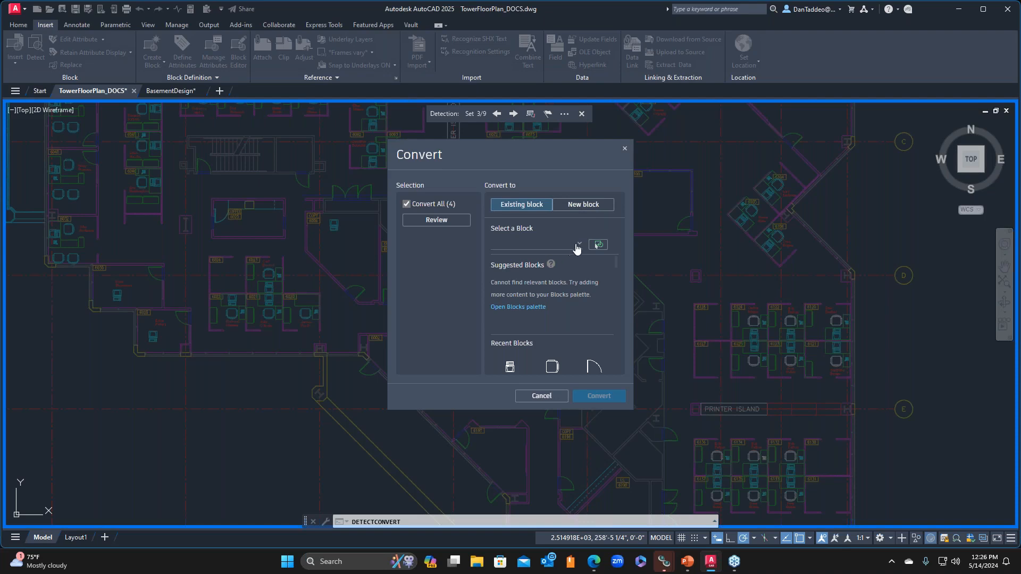
Try to define the detected door swings in set 3 as a new block named Door36.
{"action": "scroll", "coordinate": [604, 316], "scroll_direction": "down", "scroll_amount": 2}
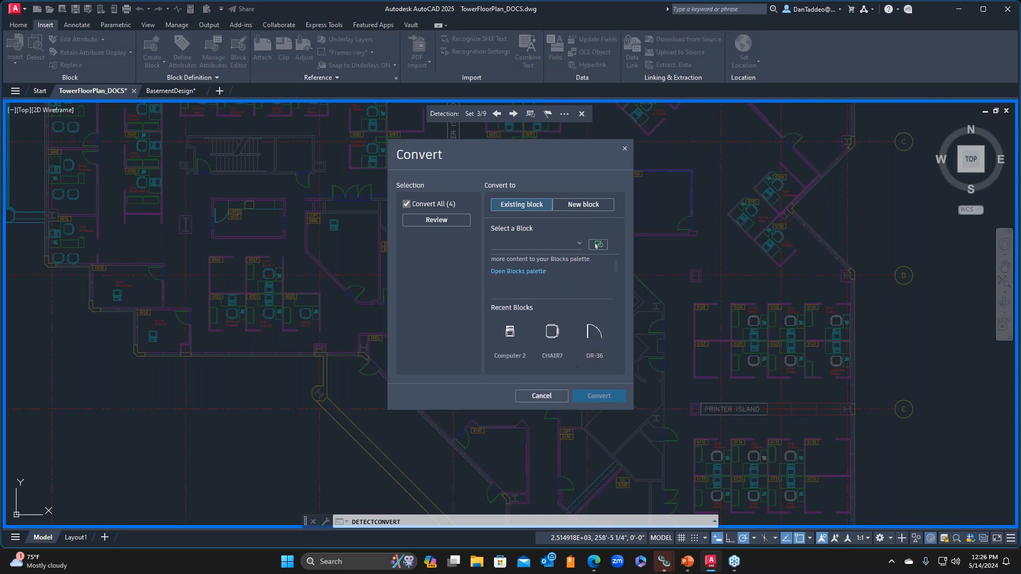
{"action": "left_click_drag", "start_coordinate": [565, 145], "coordinate": [380, 137]}
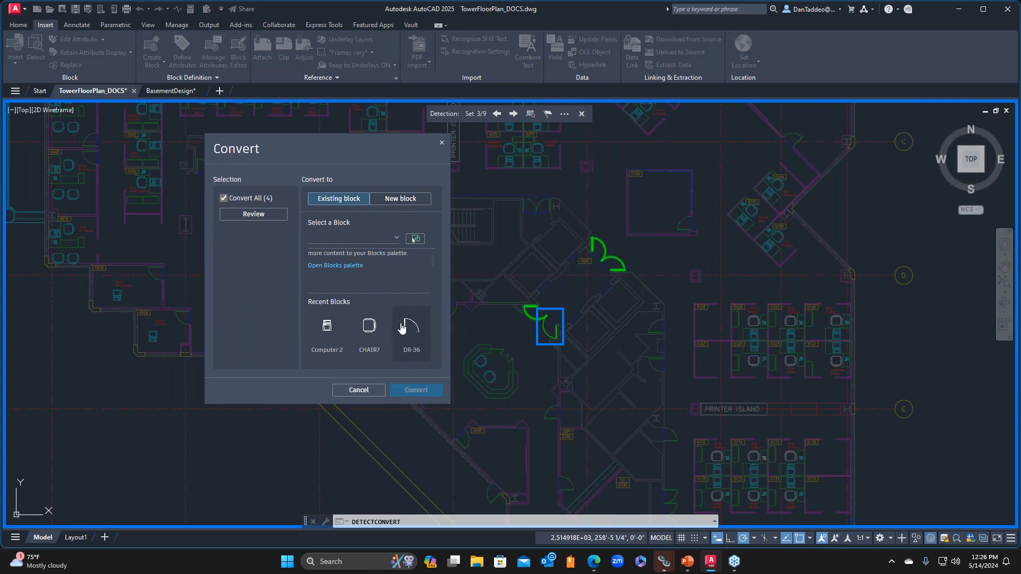
{"action": "left_click", "coordinate": [399, 199]}
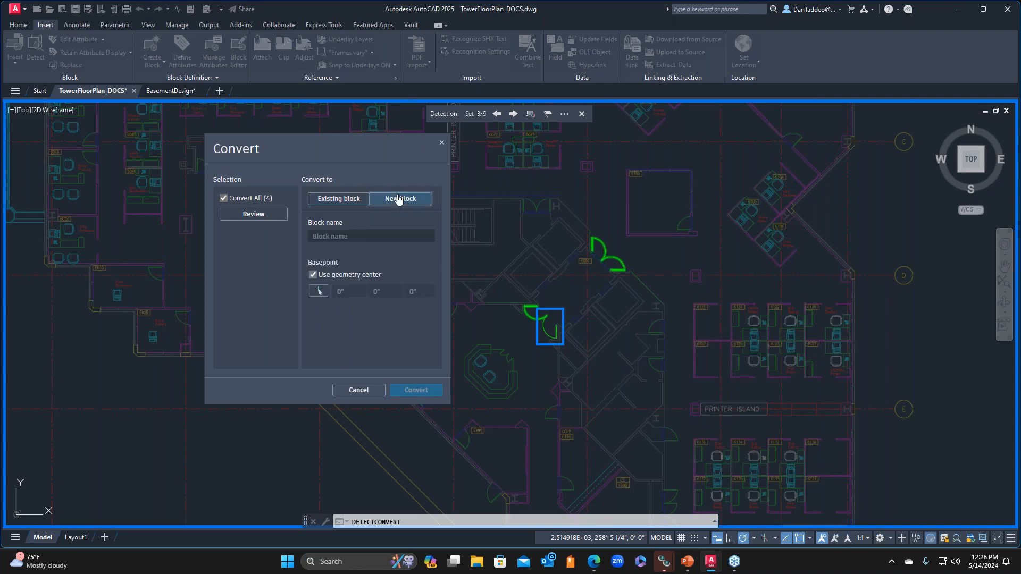
{"action": "left_click", "coordinate": [344, 235]}
{"action": "type", "text": "B"}
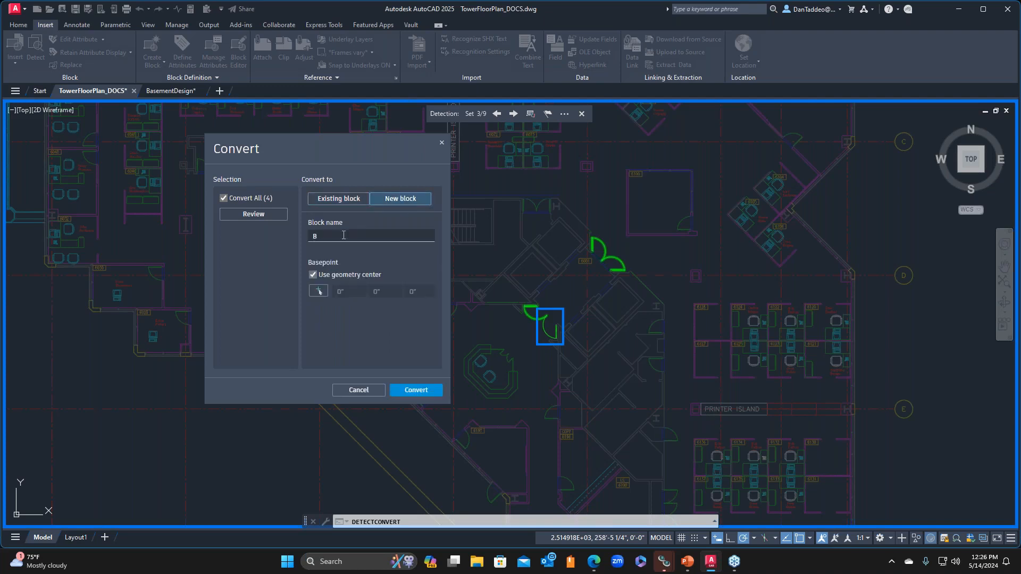
{"action": "type", "text": "l"}
{"action": "key", "text": "BackSpace"}
{"action": "key", "text": "BackSpace"}
{"action": "type", "text": "Door2"}
{"action": "key", "text": "BackSpace"}
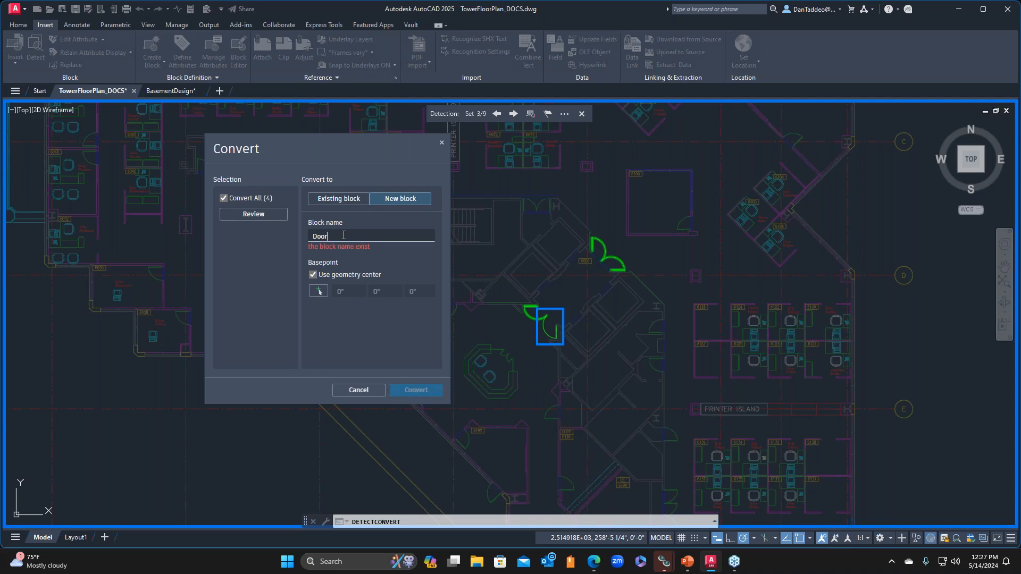
{"action": "type", "text": "2"}
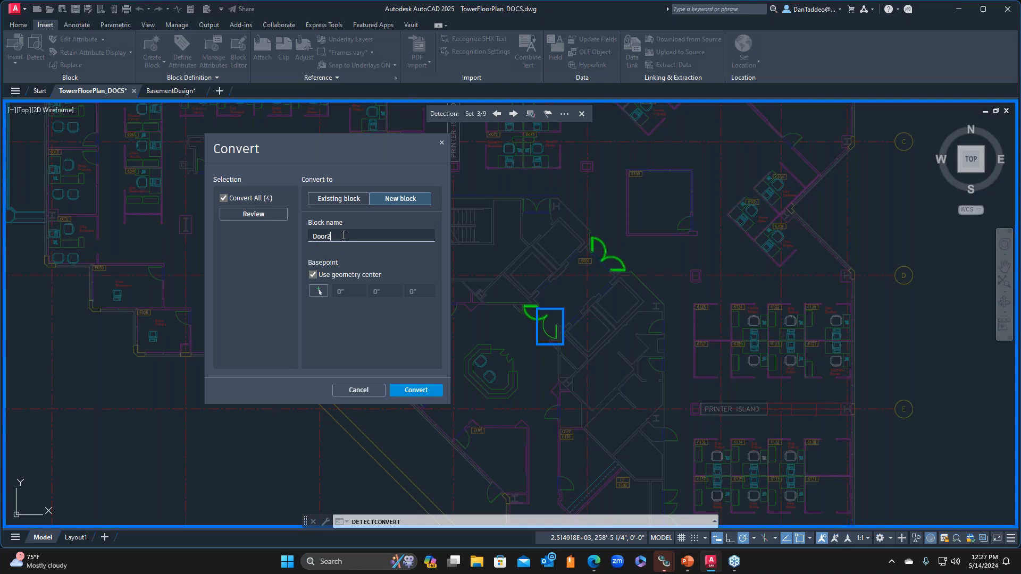
{"action": "key", "text": "BackSpace"}
{"action": "type", "text": "36"}
Try to pick the new block's base point at the upper end of the door leaf, and exit the conversion and detection.
{"action": "left_click", "coordinate": [320, 292]}
{"action": "scroll", "coordinate": [548, 311], "scroll_direction": "up", "scroll_amount": 10}
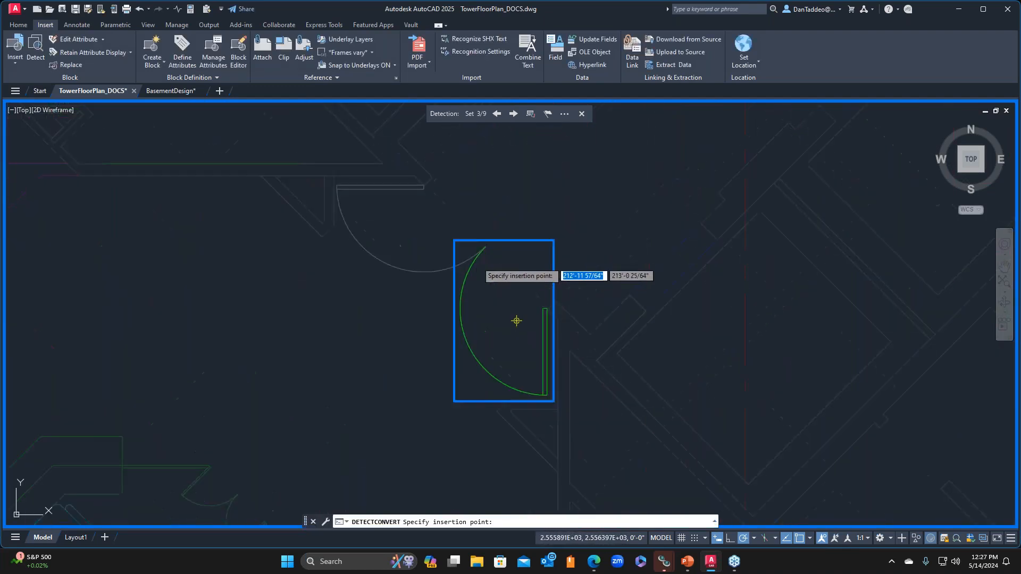
{"action": "scroll", "coordinate": [585, 341], "scroll_direction": "up", "scroll_amount": 5}
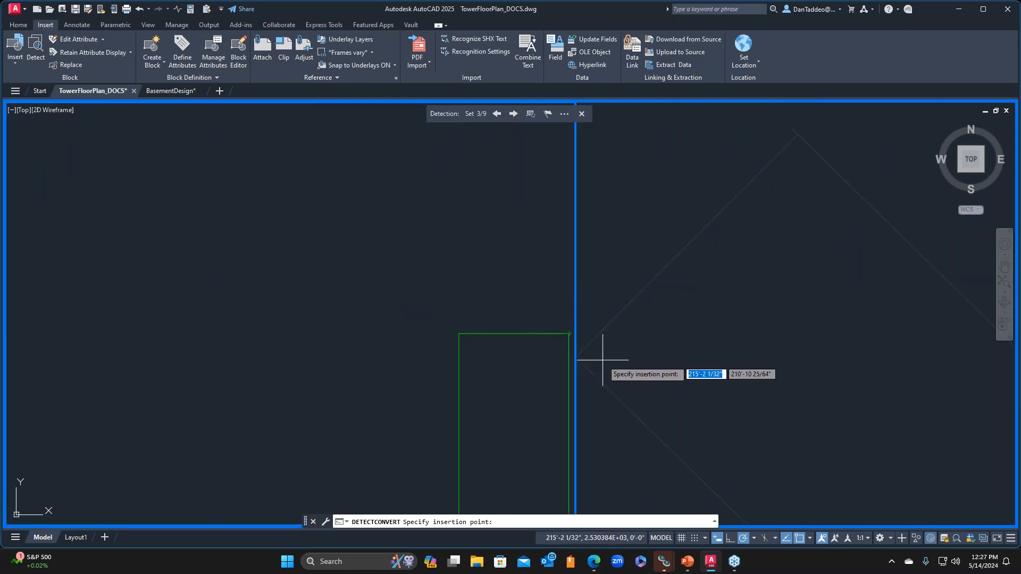
{"action": "right_click", "coordinate": [575, 358]}
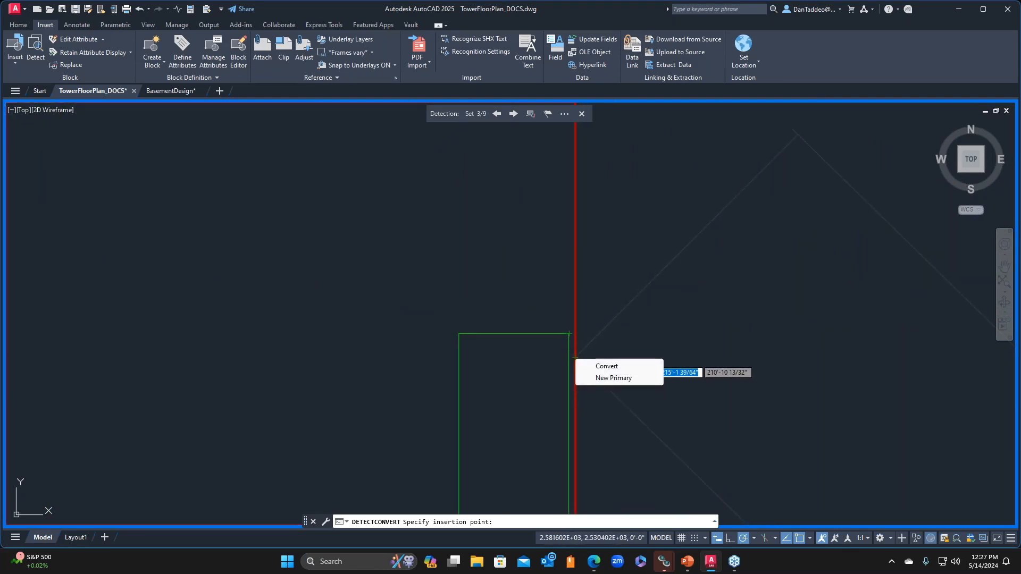
{"action": "left_click", "coordinate": [605, 367]}
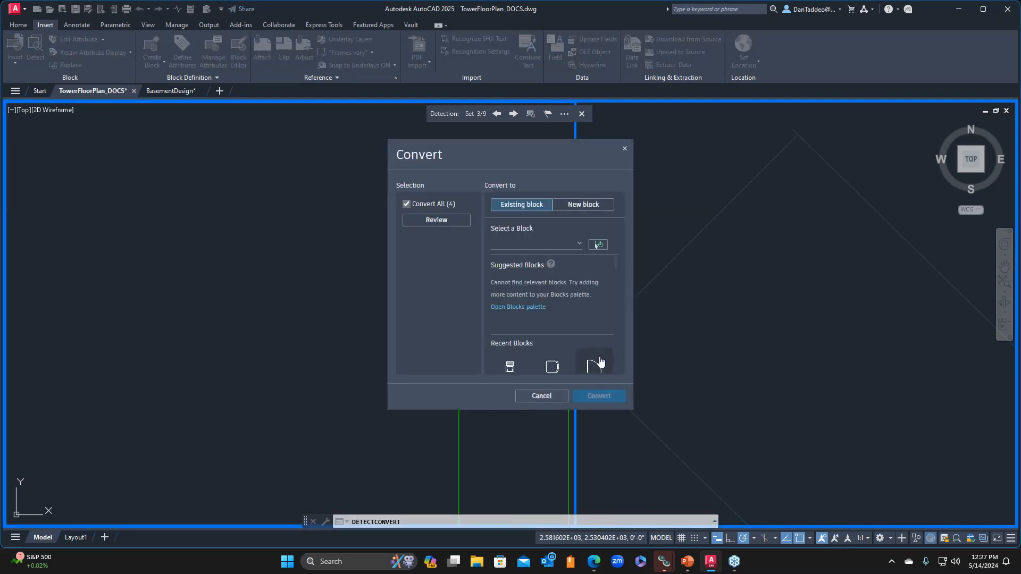
{"action": "left_click", "coordinate": [571, 206]}
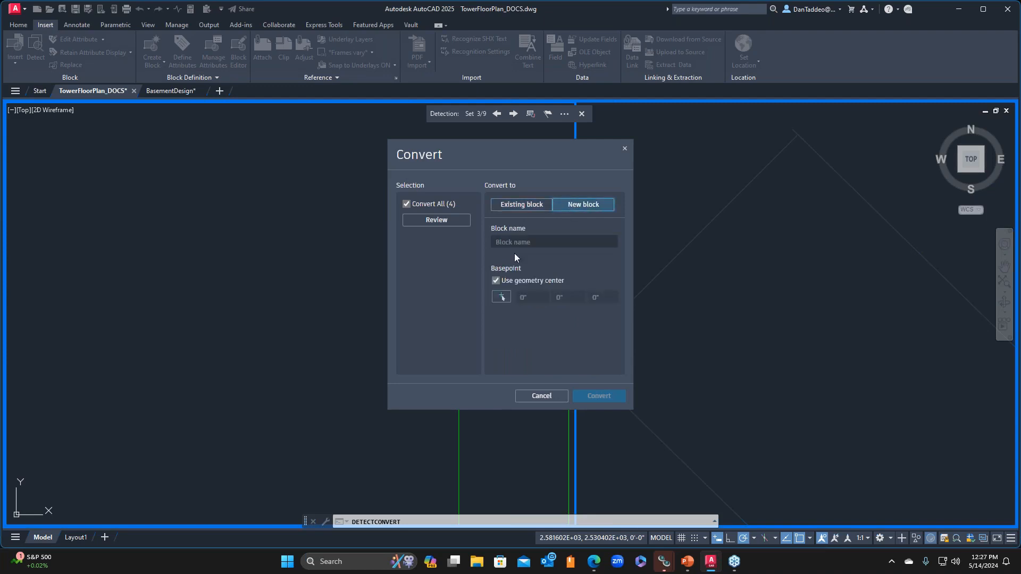
{"action": "left_click", "coordinate": [625, 148]}
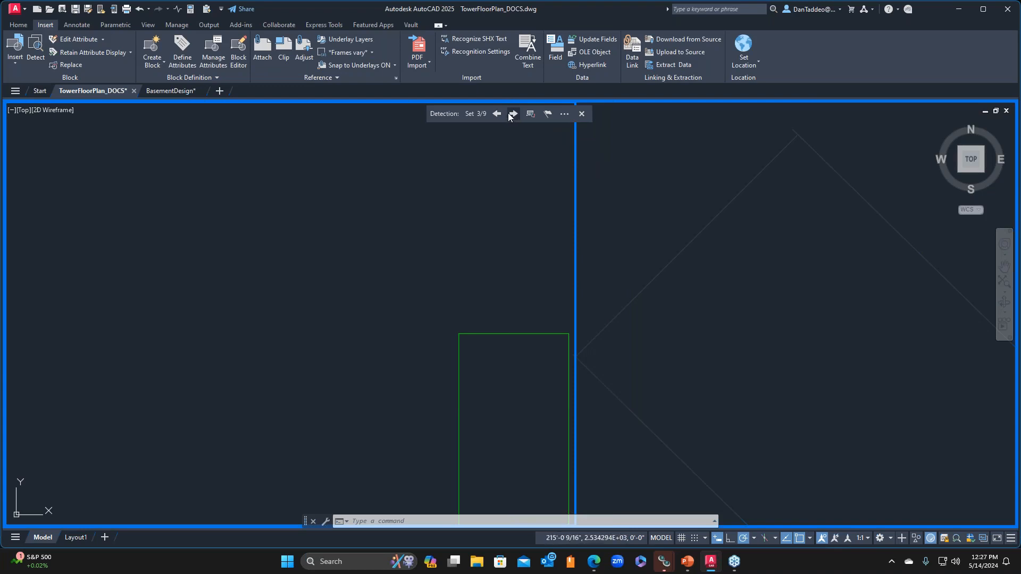
{"action": "left_click", "coordinate": [582, 114]}
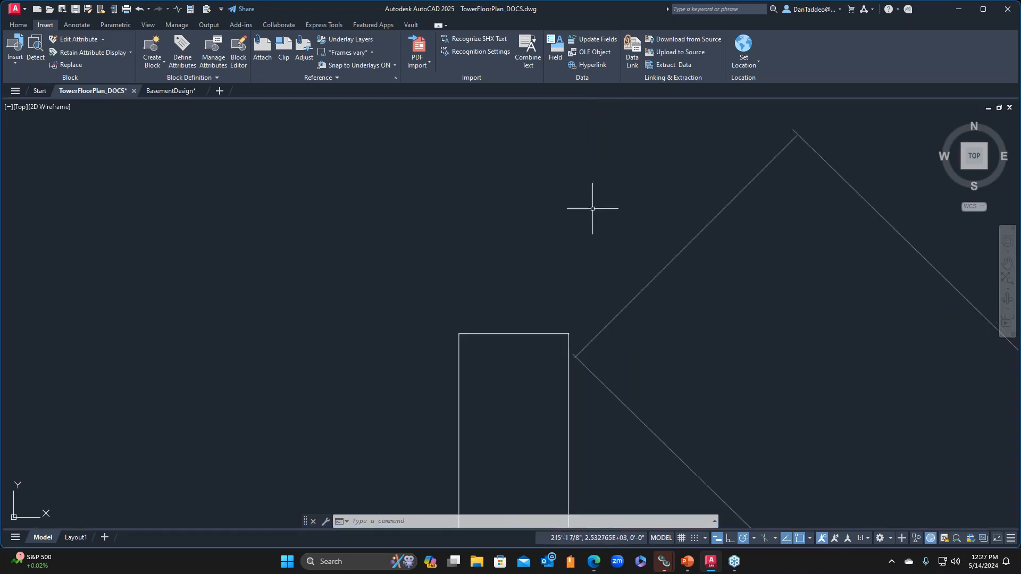
Check how the door swing beside the building core selects, clear the selection, and look over the whole floor plan.
{"action": "scroll", "coordinate": [587, 301], "scroll_direction": "down", "scroll_amount": 2}
{"action": "scroll", "coordinate": [587, 301], "scroll_direction": "down", "scroll_amount": 5}
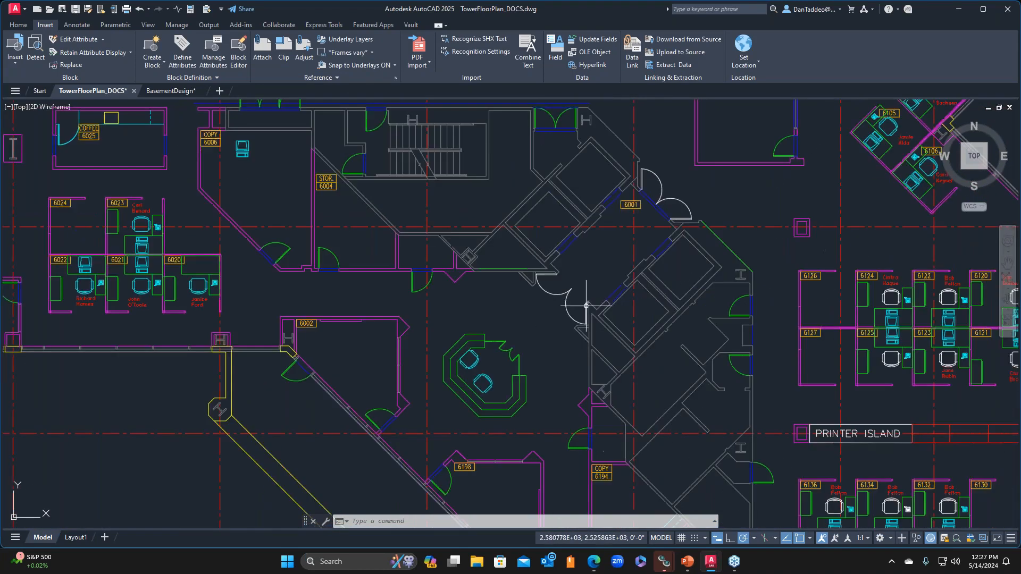
{"action": "left_click", "coordinate": [568, 304]}
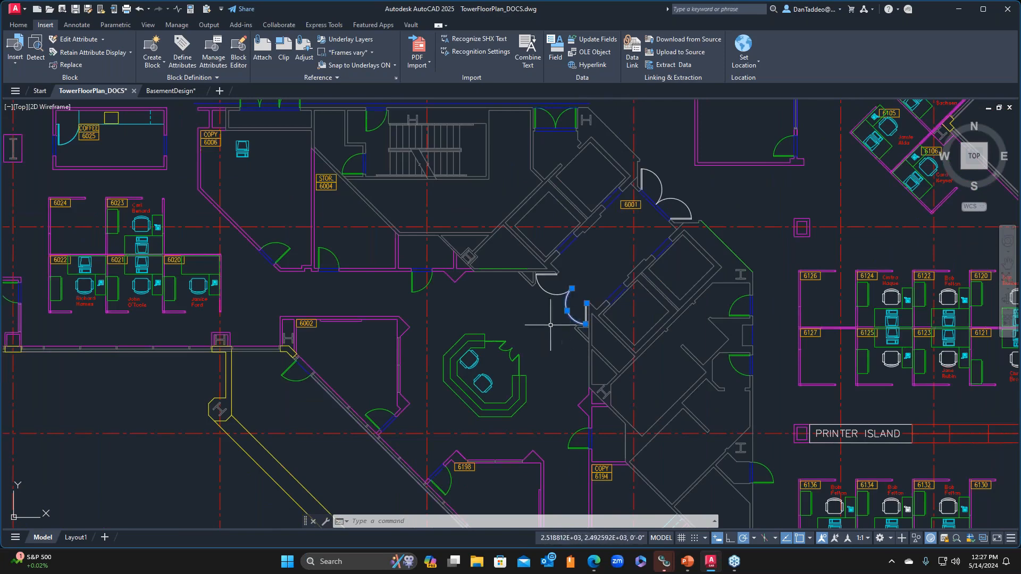
{"action": "key", "text": "Escape"}
{"action": "scroll", "coordinate": [531, 340], "scroll_direction": "down", "scroll_amount": 8}
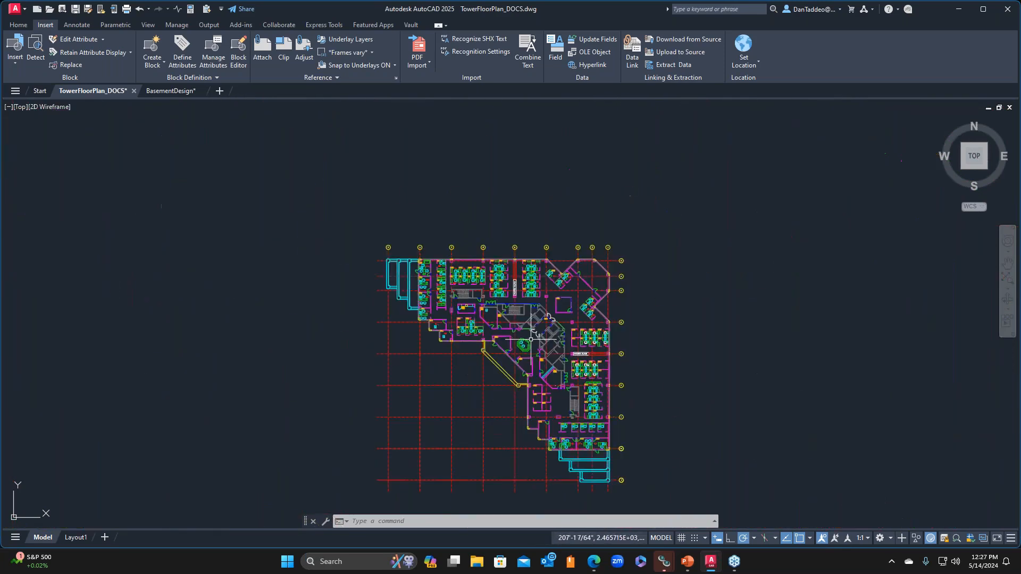
{"action": "middle_click_drag", "start_coordinate": [602, 353], "coordinate": [628, 310]}
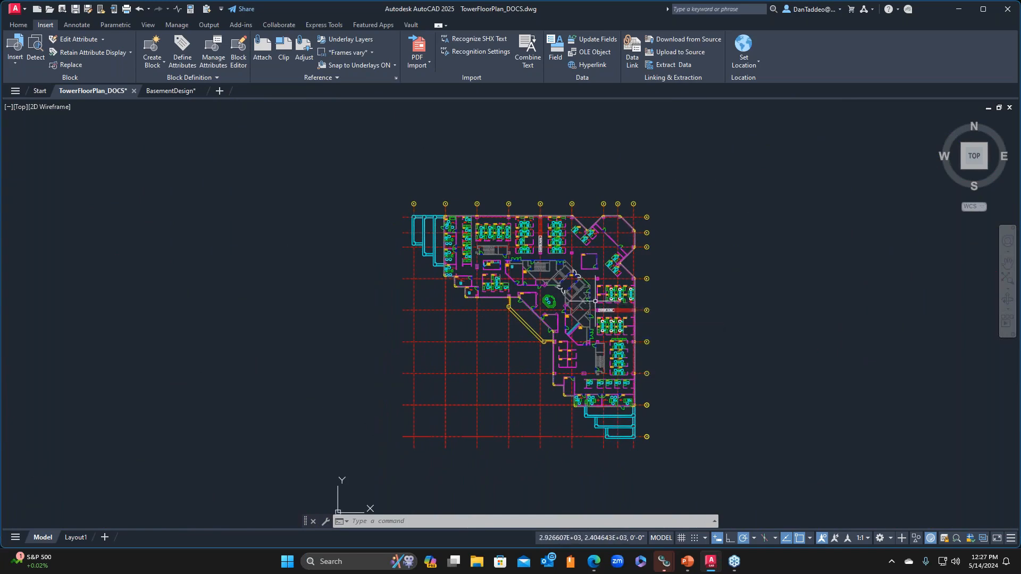
{"action": "scroll", "coordinate": [595, 301], "scroll_direction": "up", "scroll_amount": 2}
{"action": "scroll", "coordinate": [595, 301], "scroll_direction": "up", "scroll_amount": 2}
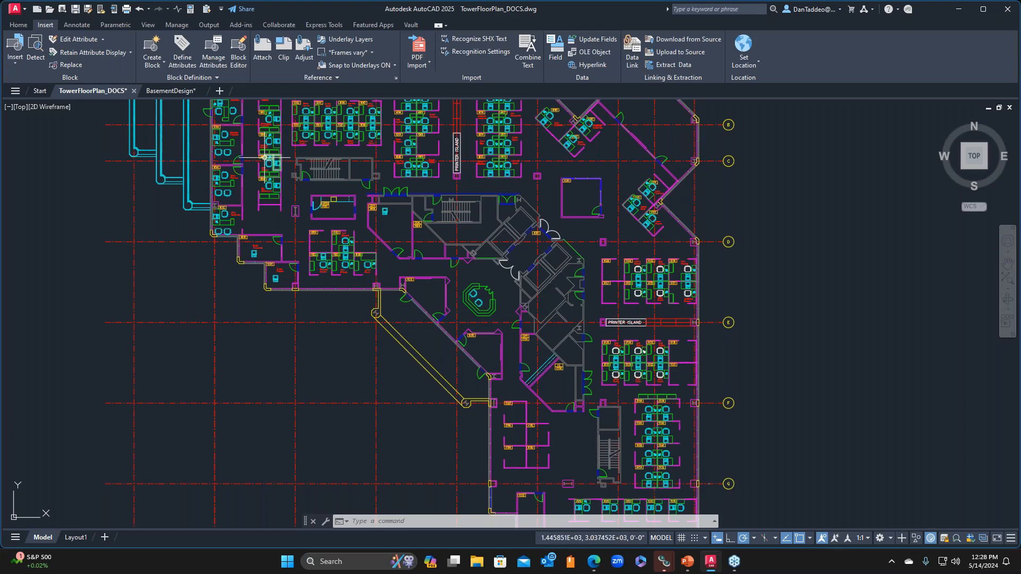
Review My Insights with its usage details and command trends, and return to the TowerFloorPlan_DOCS drawing.
{"action": "left_click", "coordinate": [35, 92]}
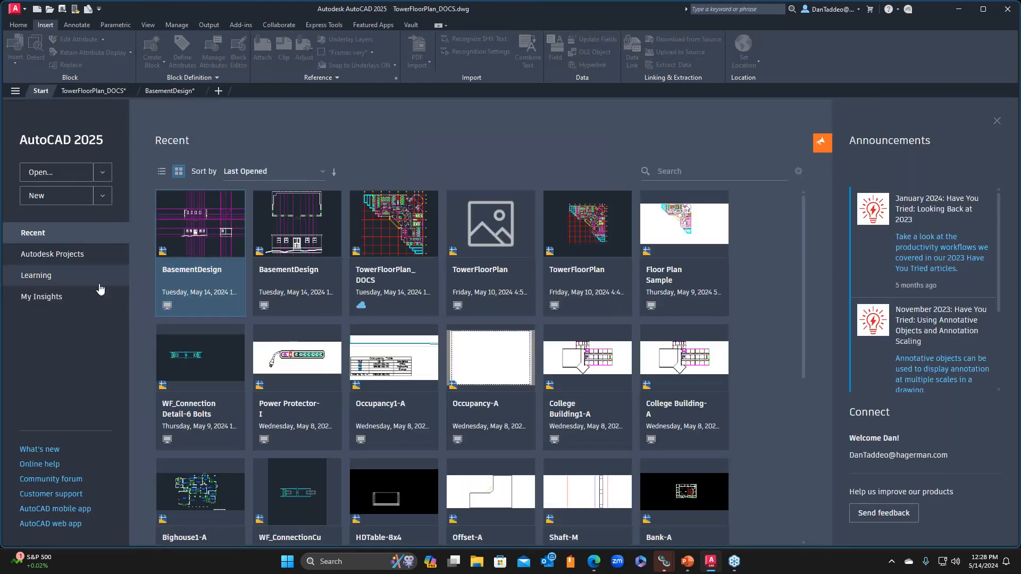
{"action": "left_click", "coordinate": [49, 302]}
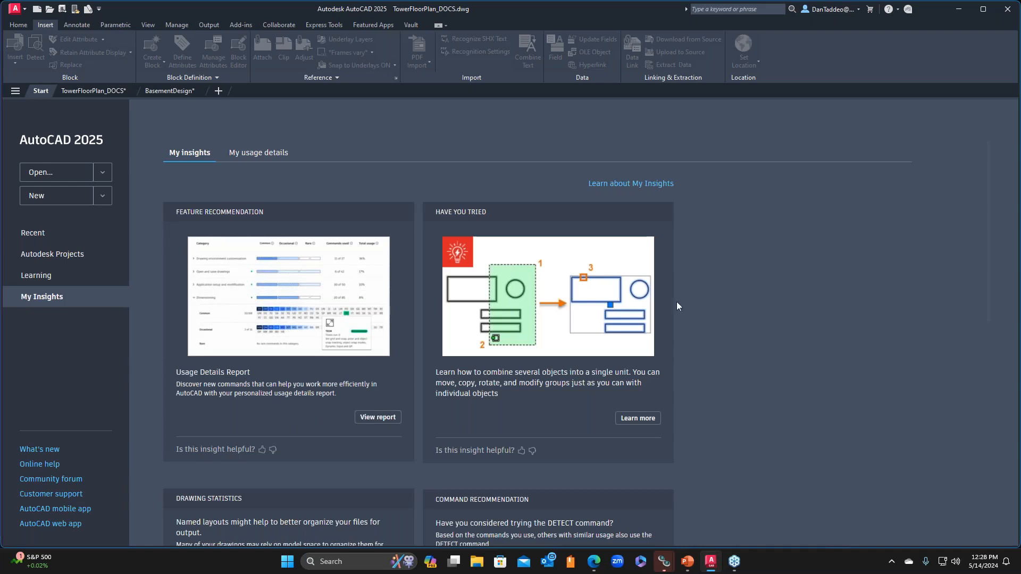
{"action": "left_click", "coordinate": [268, 154]}
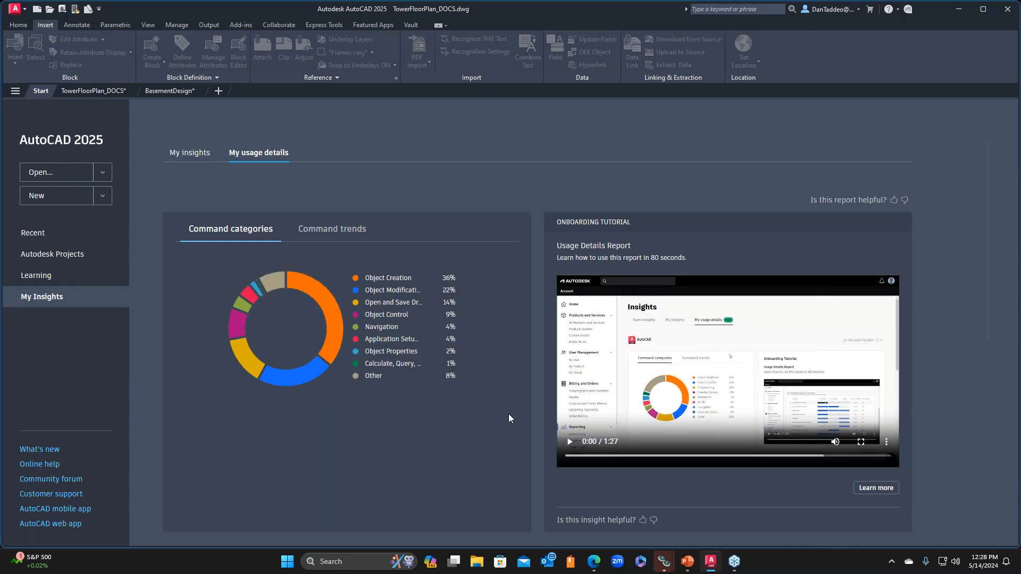
{"action": "left_click", "coordinate": [334, 230]}
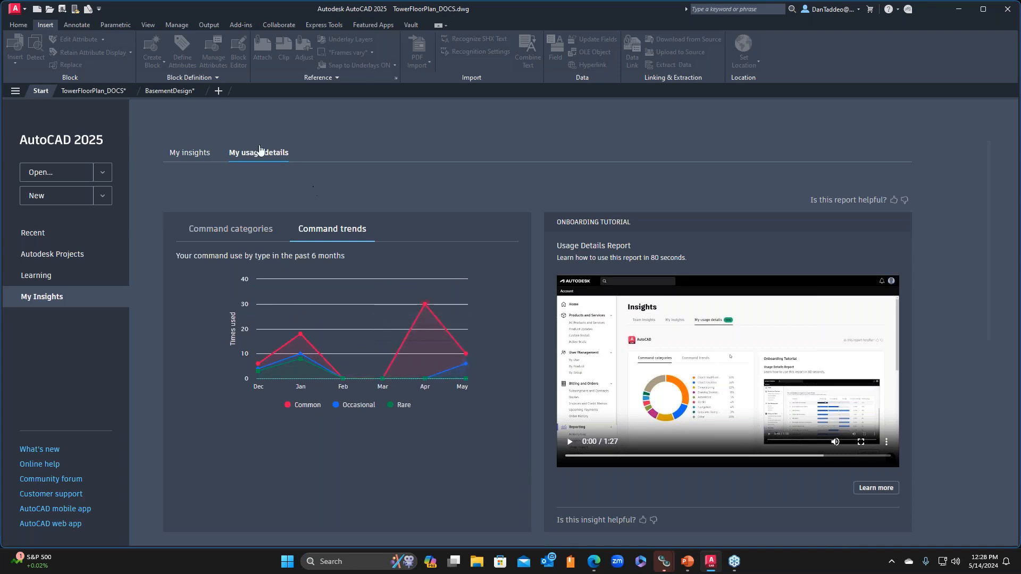
{"action": "left_click", "coordinate": [188, 153]}
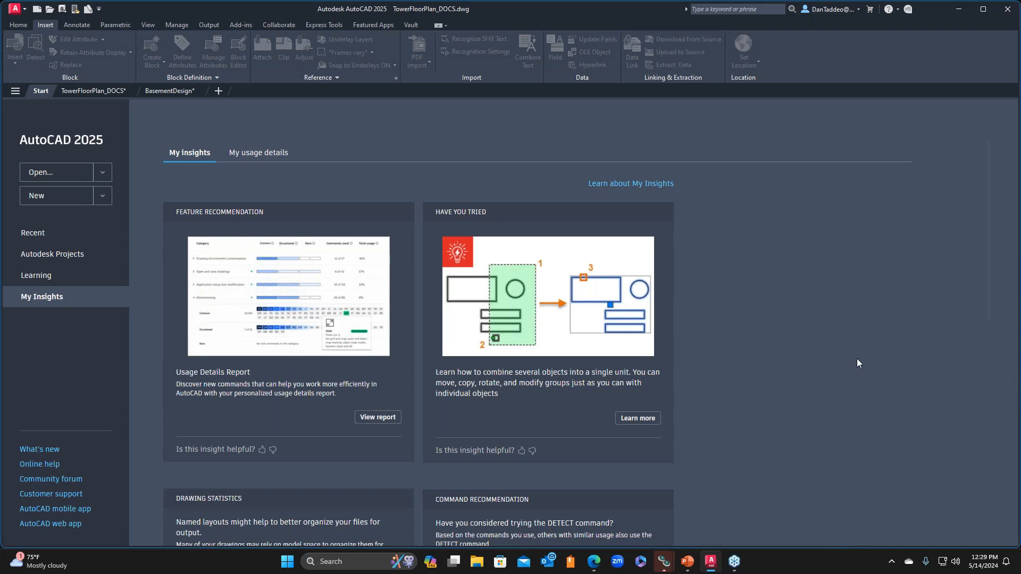
{"action": "left_click", "coordinate": [93, 92]}
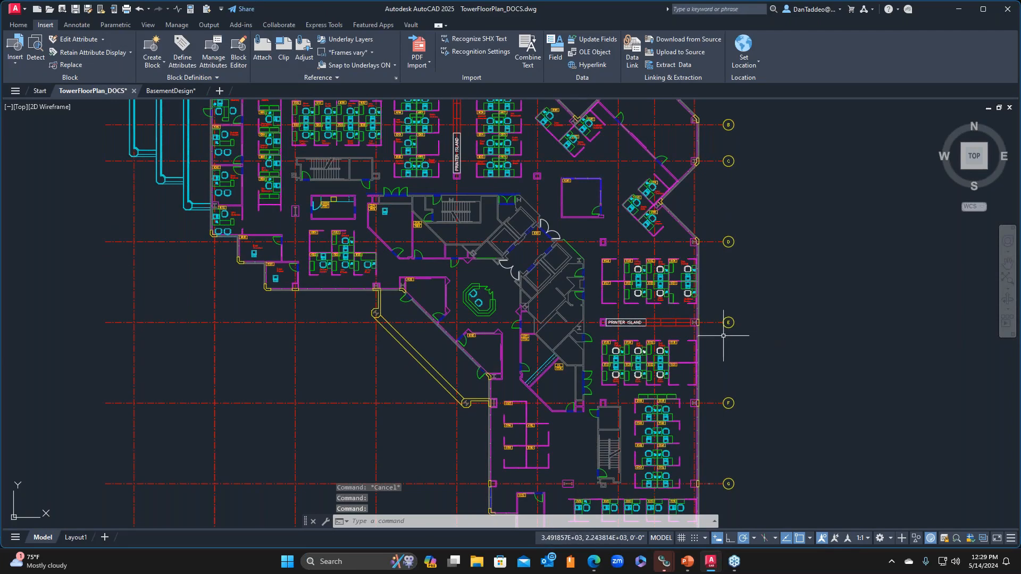
Examine the save location and file options offered by SAVEAS for the floor plan, and leave without saving.
{"action": "scroll", "coordinate": [723, 343], "scroll_direction": "down", "scroll_amount": 2}
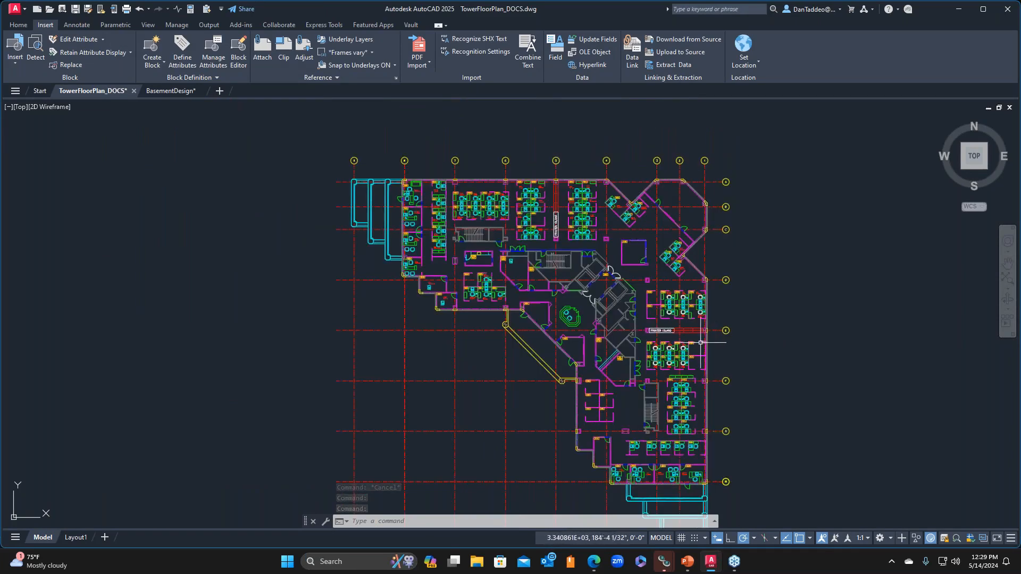
{"action": "middle_click_drag", "start_coordinate": [698, 337], "coordinate": [644, 308]}
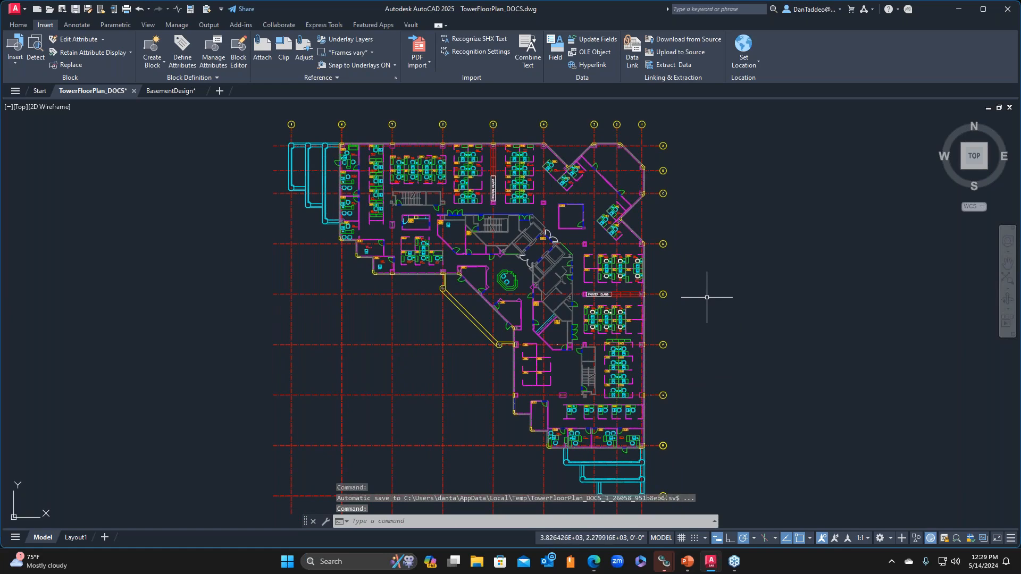
{"action": "scroll", "coordinate": [671, 274], "scroll_direction": "down", "scroll_amount": 2}
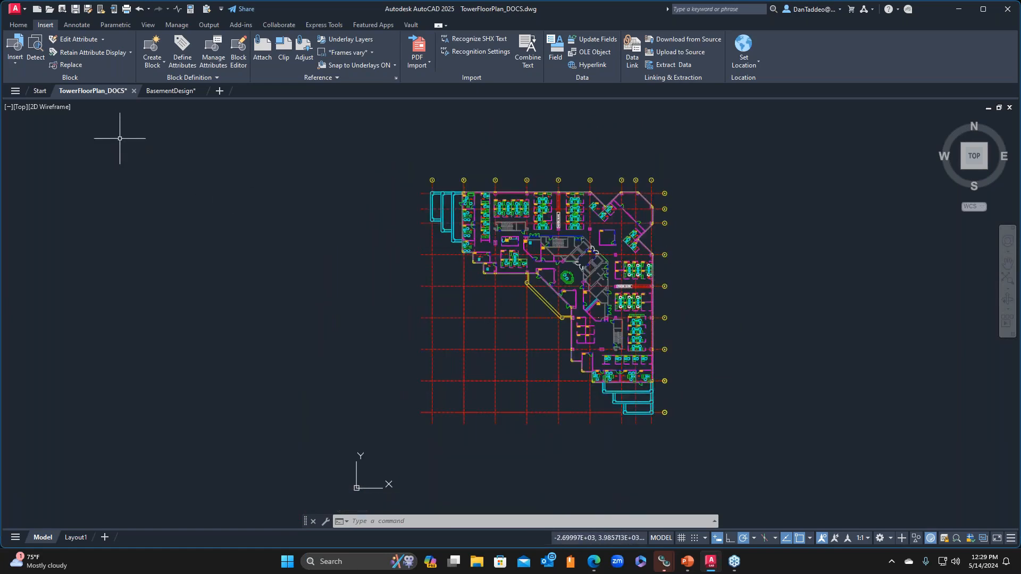
{"action": "type", "text": "SAVeas"}
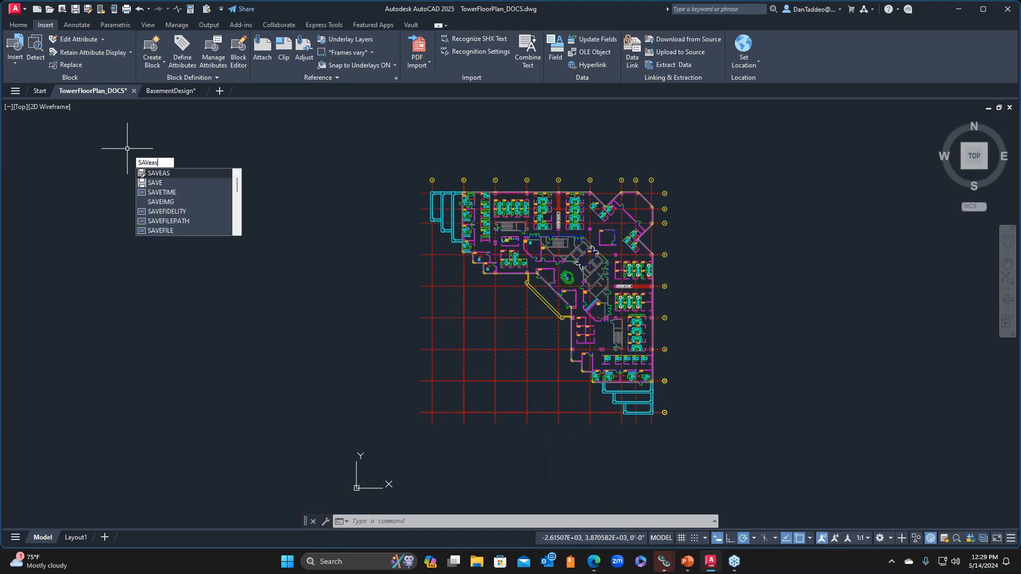
{"action": "key", "text": "Return"}
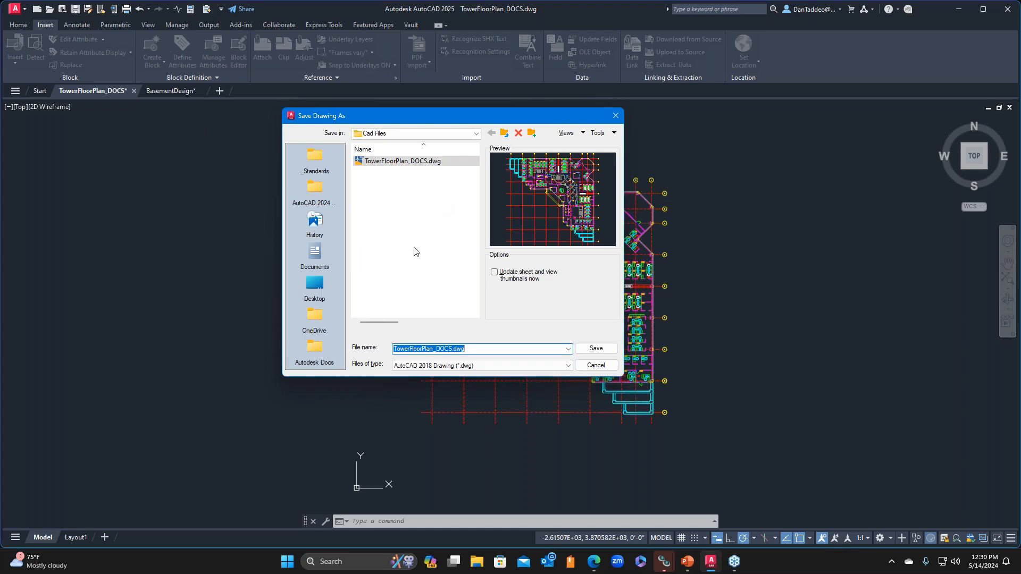
{"action": "left_click", "coordinate": [616, 116]}
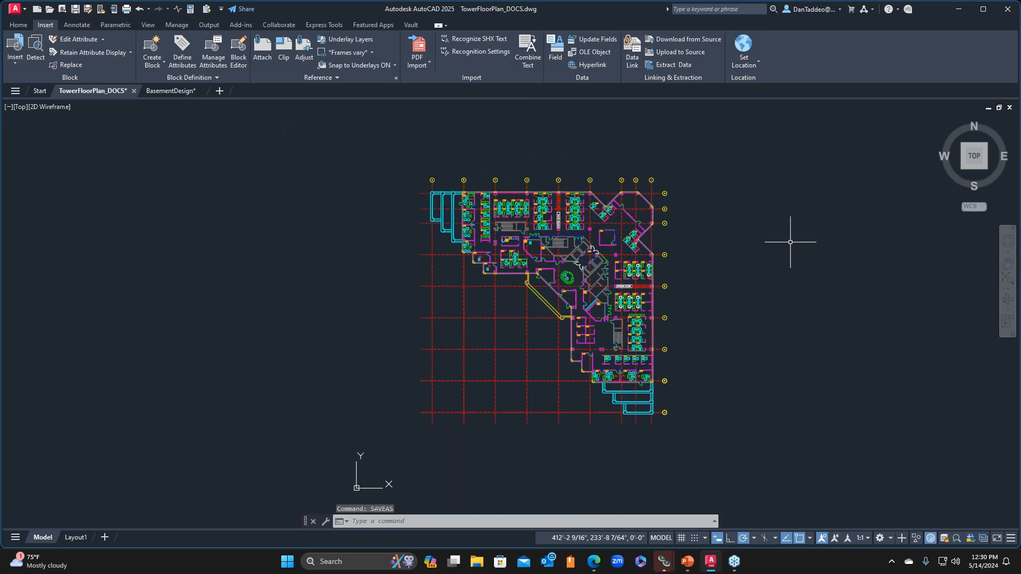
Display the Activity Insights history beside the tower floor plan.
{"action": "left_click", "coordinate": [281, 25]}
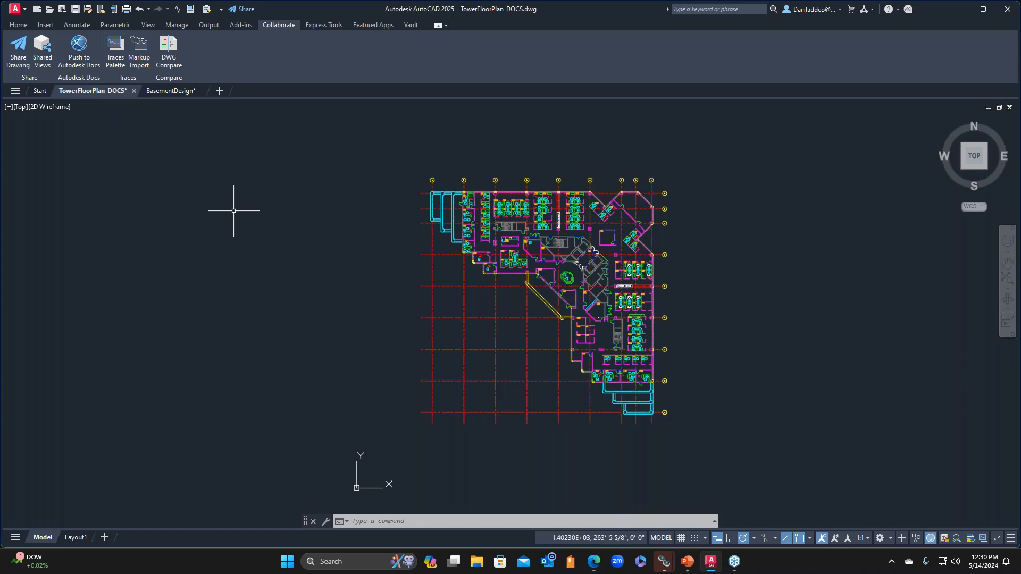
{"action": "left_click", "coordinate": [148, 25]}
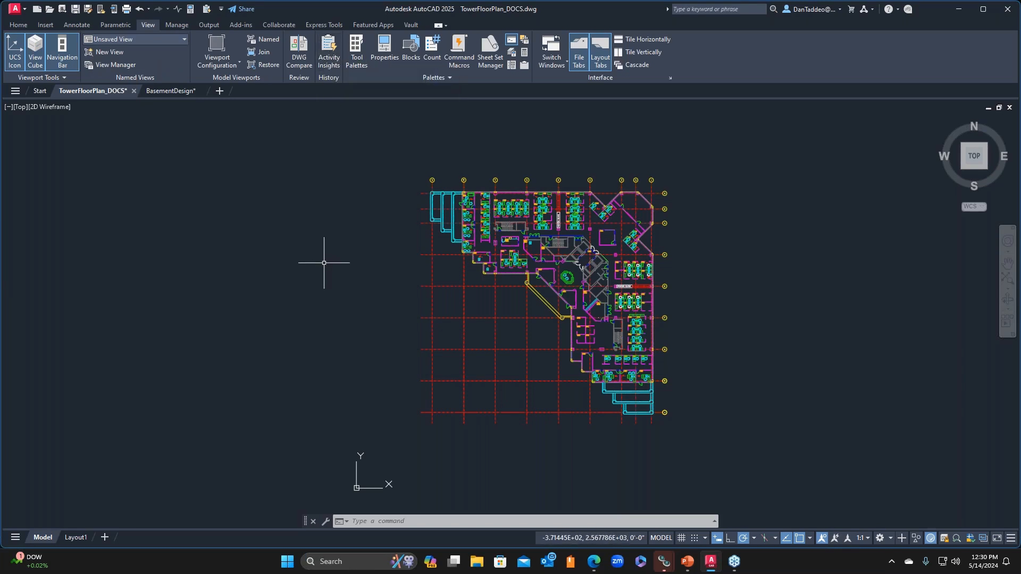
{"action": "right_click", "coordinate": [328, 38]}
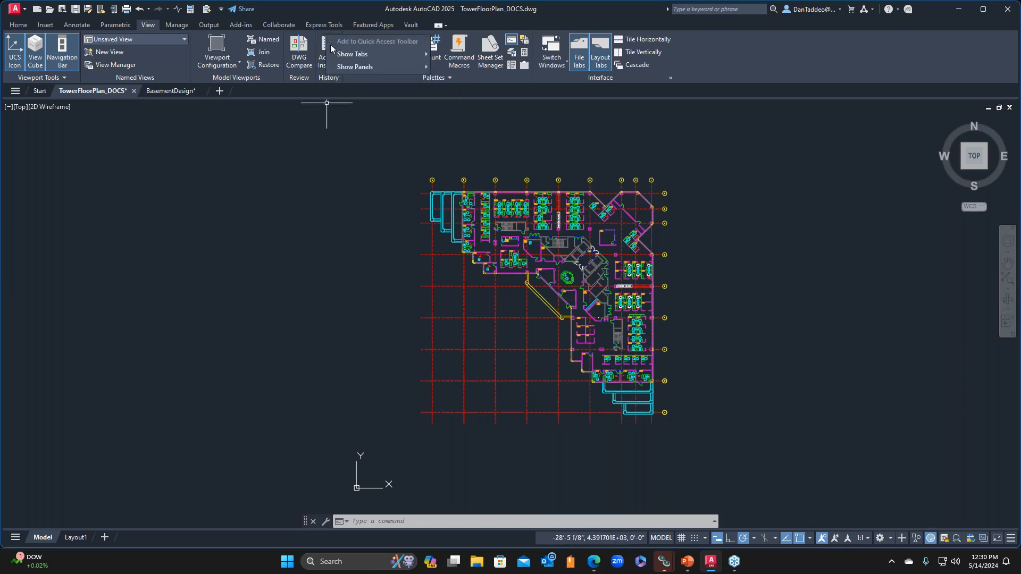
{"action": "left_click", "coordinate": [293, 162]}
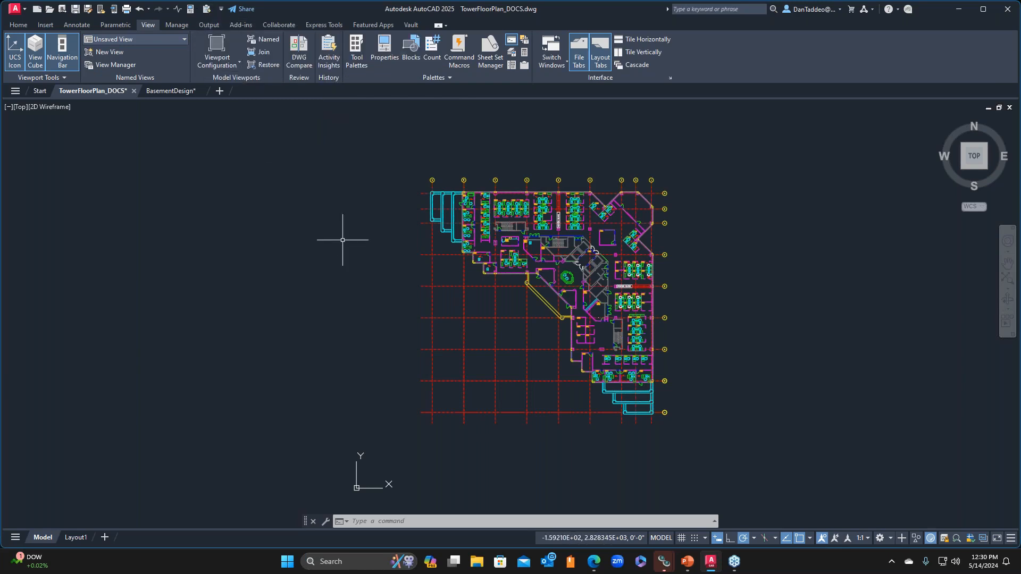
{"action": "left_click", "coordinate": [329, 53]}
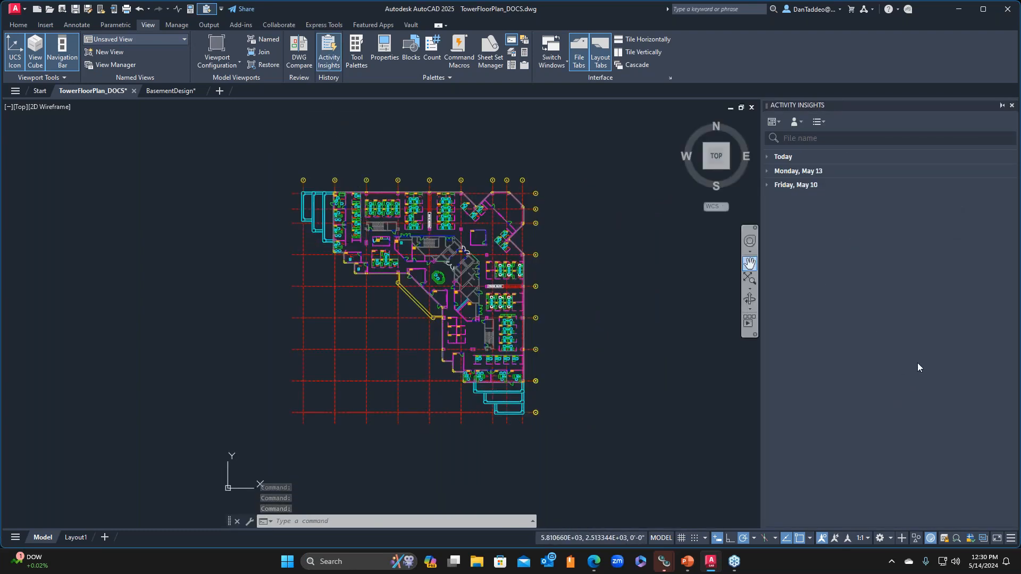
Try auto-hiding the Activity Insights palette, and restore it to its fully displayed state.
{"action": "left_click", "coordinate": [1003, 106]}
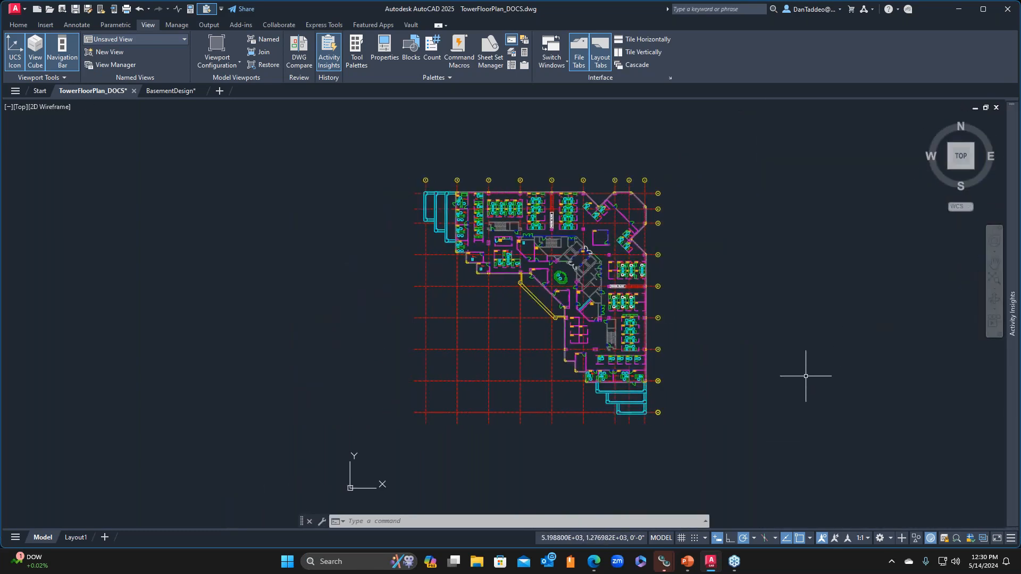
{"action": "mouse_move", "coordinate": [1010, 192]}
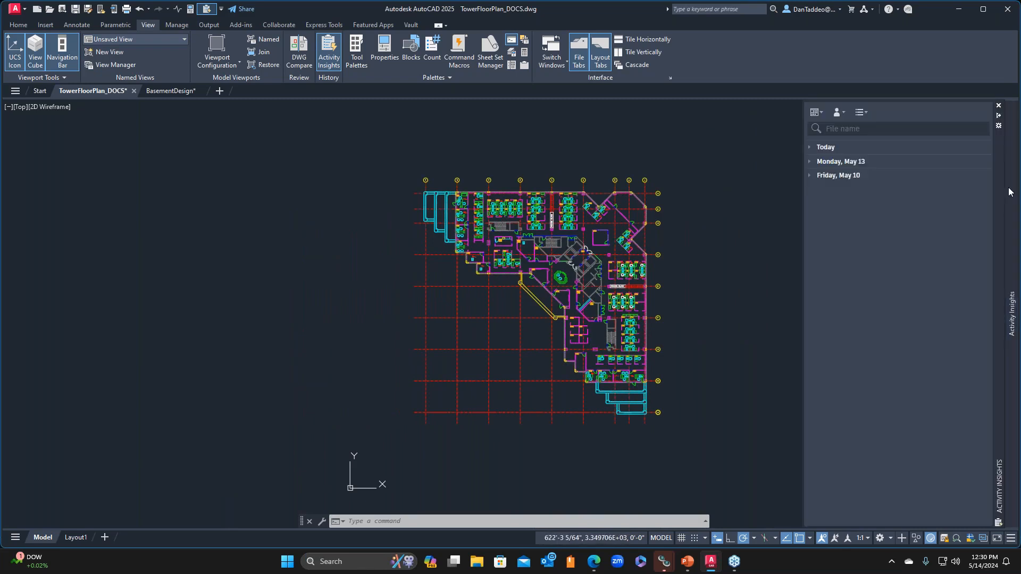
{"action": "left_click", "coordinate": [998, 116]}
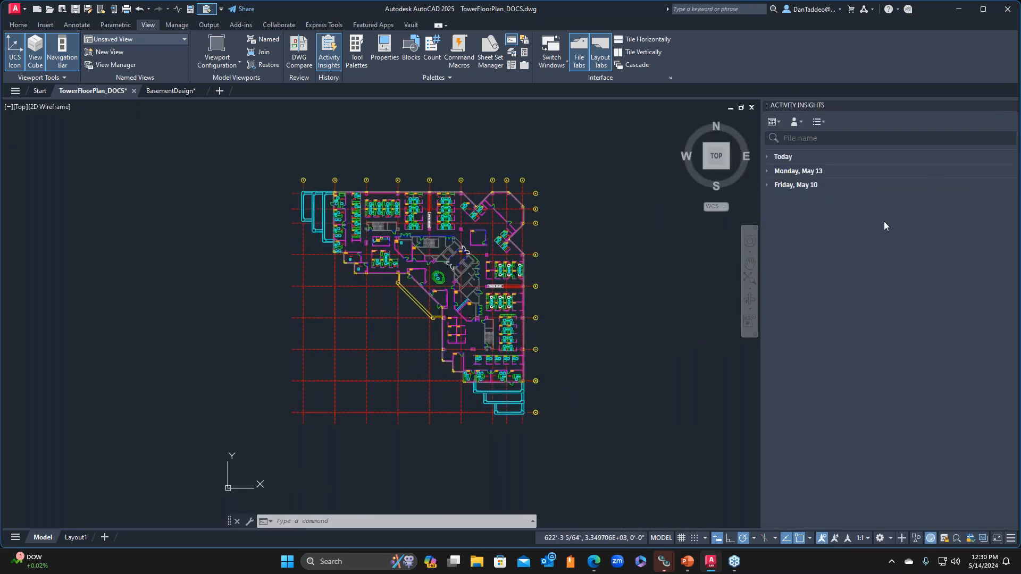
Expand the Friday, May 10 activity history and compare the floor plan with Version V1.
{"action": "left_click", "coordinate": [767, 185]}
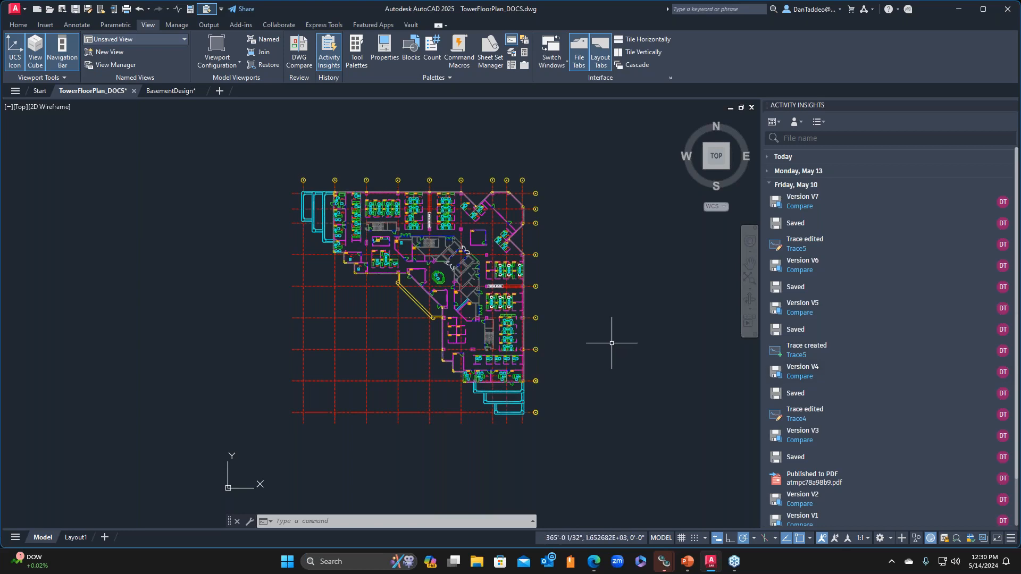
{"action": "scroll", "coordinate": [887, 442], "scroll_direction": "down", "scroll_amount": 2}
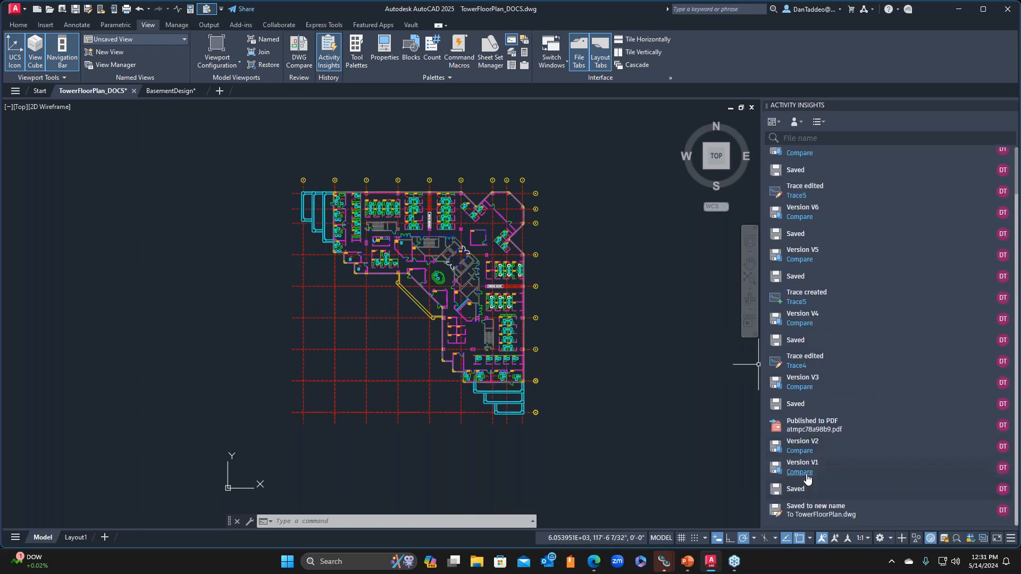
{"action": "left_click", "coordinate": [803, 468]}
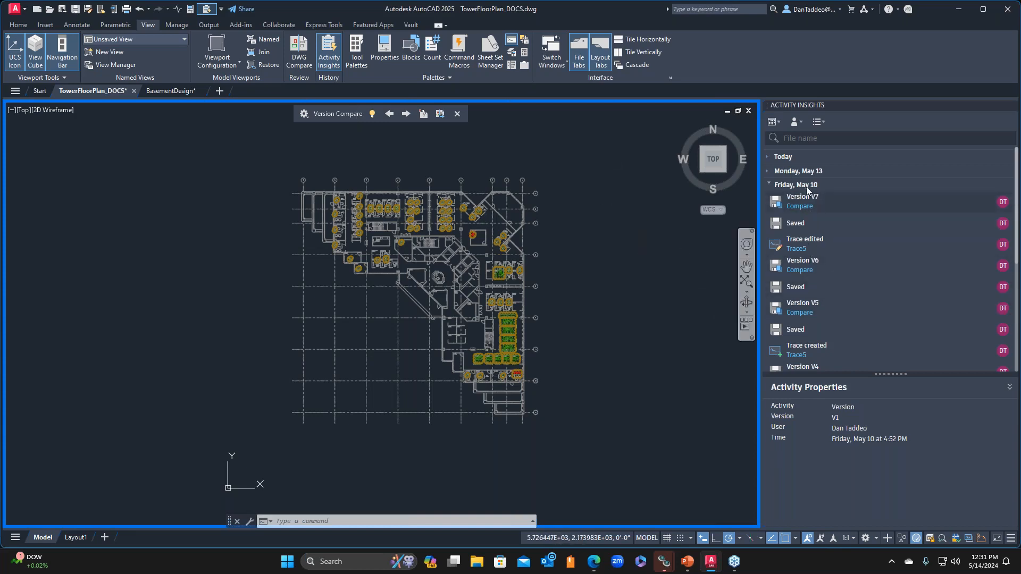
Compare the floor plan with Version V7 from Friday, May 10, and close the comparison.
{"action": "left_click", "coordinate": [817, 210]}
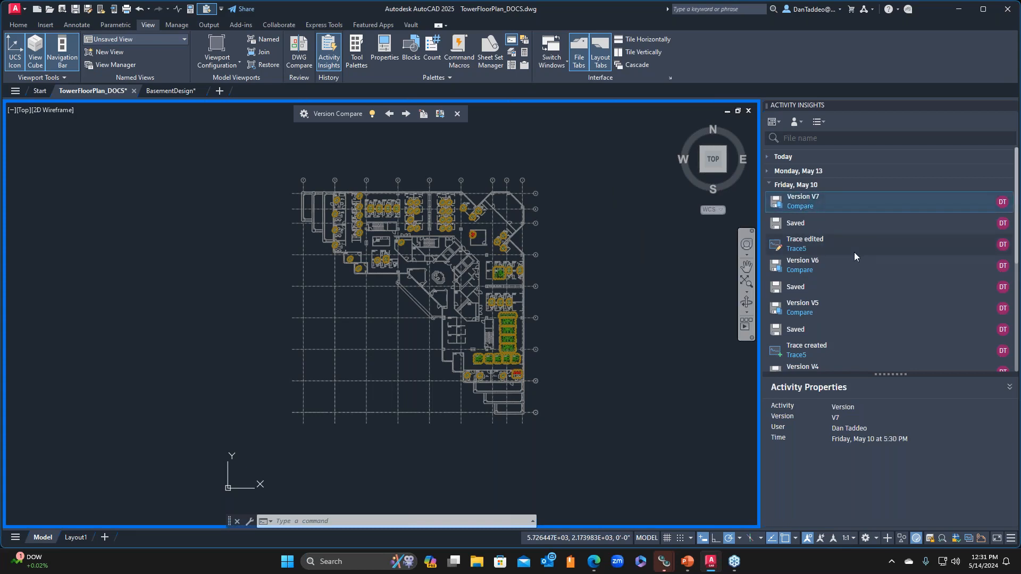
{"action": "double_click", "coordinate": [818, 218]}
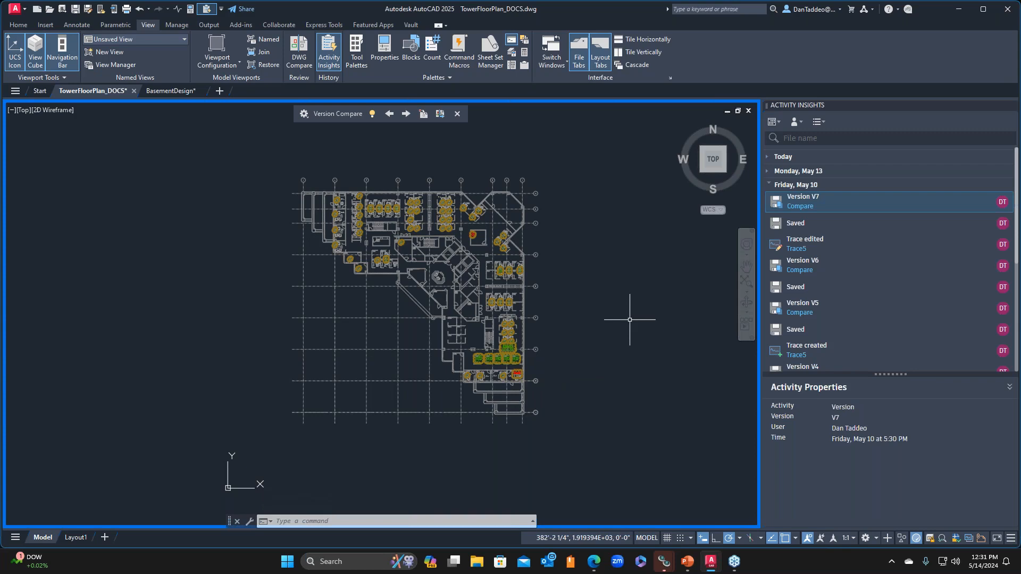
{"action": "left_click", "coordinate": [457, 113]}
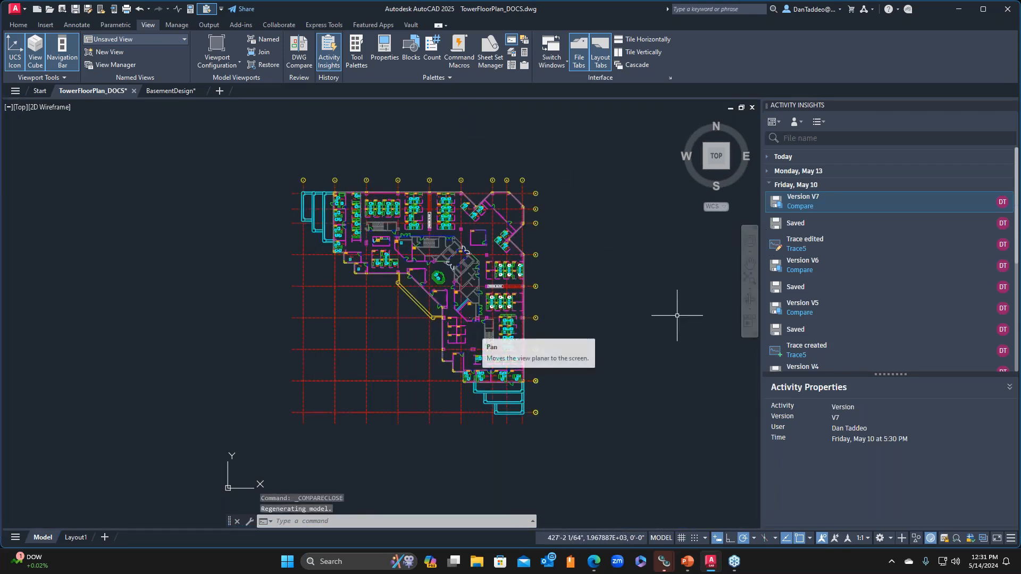
Erase the desk, chair, computer and phone in office 6150.
{"action": "scroll", "coordinate": [508, 380], "scroll_direction": "up", "scroll_amount": 4}
{"action": "scroll", "coordinate": [508, 381], "scroll_direction": "up", "scroll_amount": 5}
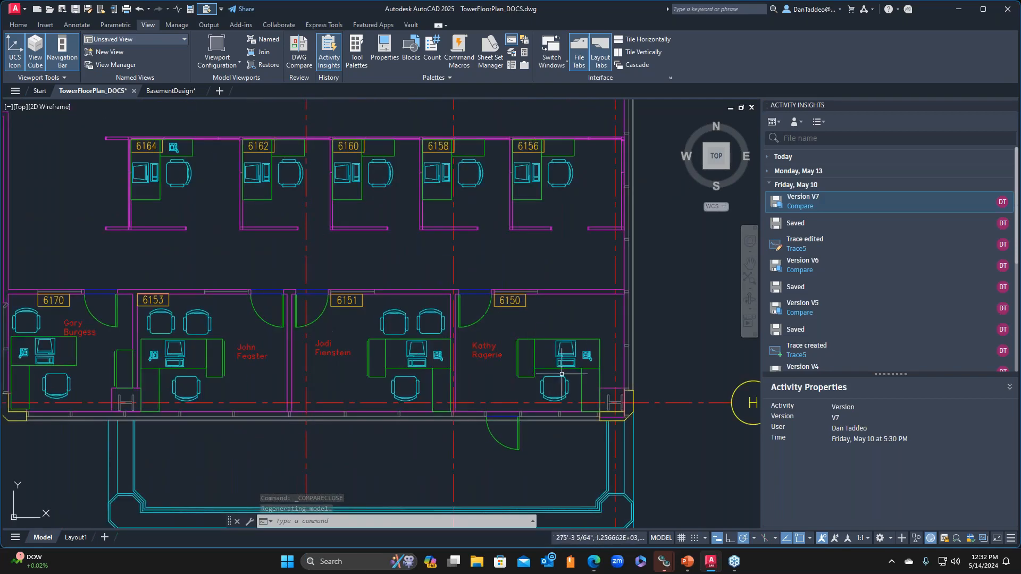
{"action": "left_click", "coordinate": [604, 382]}
{"action": "left_click", "coordinate": [514, 328]}
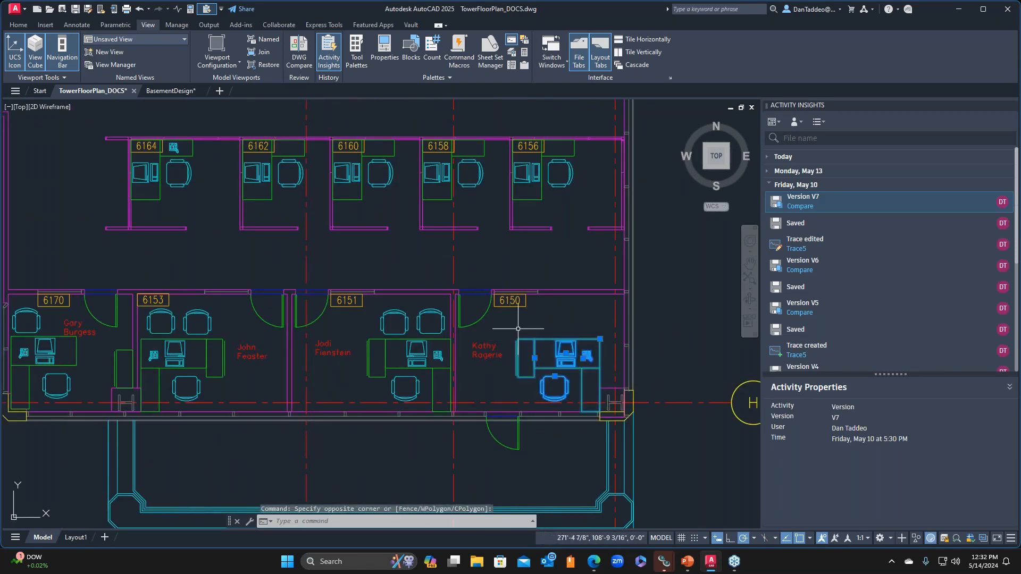
{"action": "key", "text": "Delete"}
Compare the edited floor plan with Version V7 from Friday, May 10, focusing on office 6150.
{"action": "scroll", "coordinate": [575, 352], "scroll_direction": "down", "scroll_amount": 4}
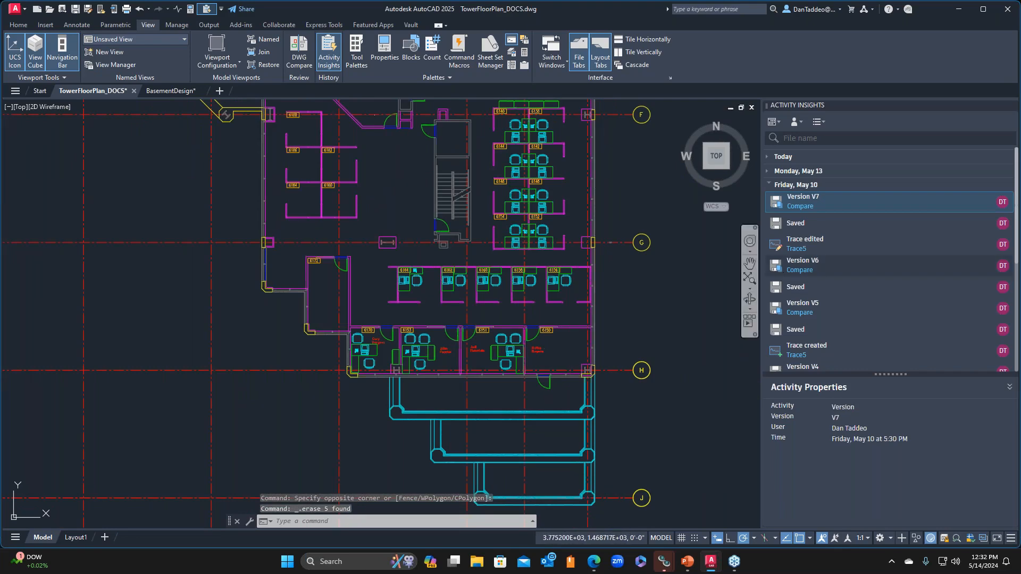
{"action": "left_click", "coordinate": [800, 206]}
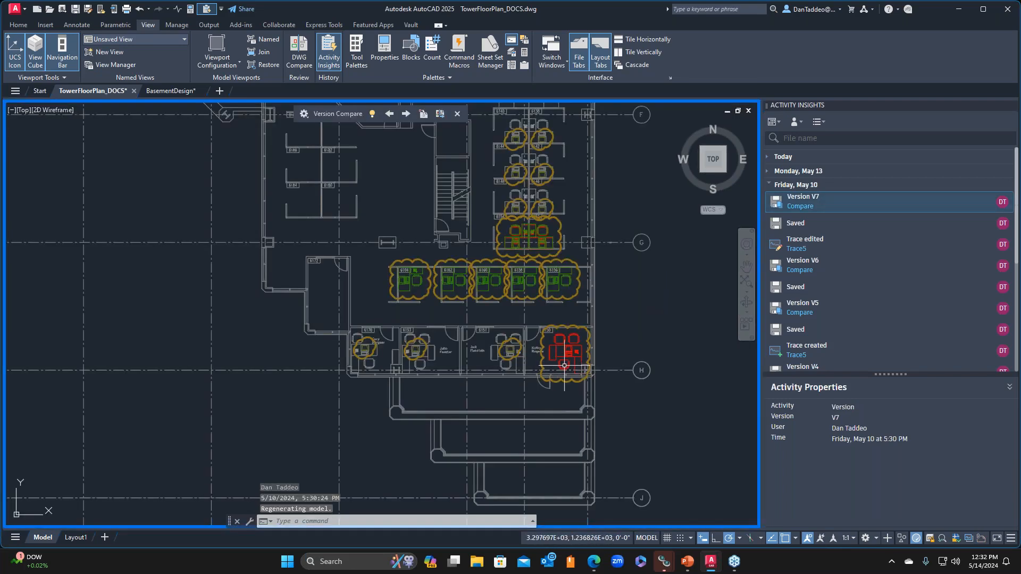
{"action": "scroll", "coordinate": [565, 365], "scroll_direction": "up", "scroll_amount": 4}
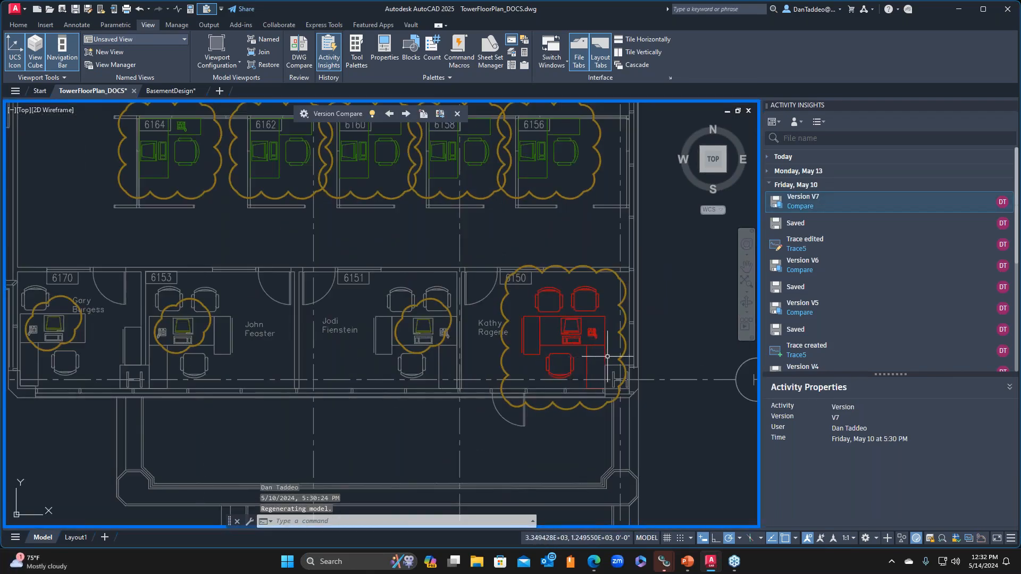
Check how the office 6150 furniture and its revision cloud select within the version comparison, and clear the selection.
{"action": "left_click", "coordinate": [597, 364]}
{"action": "left_click", "coordinate": [539, 298]}
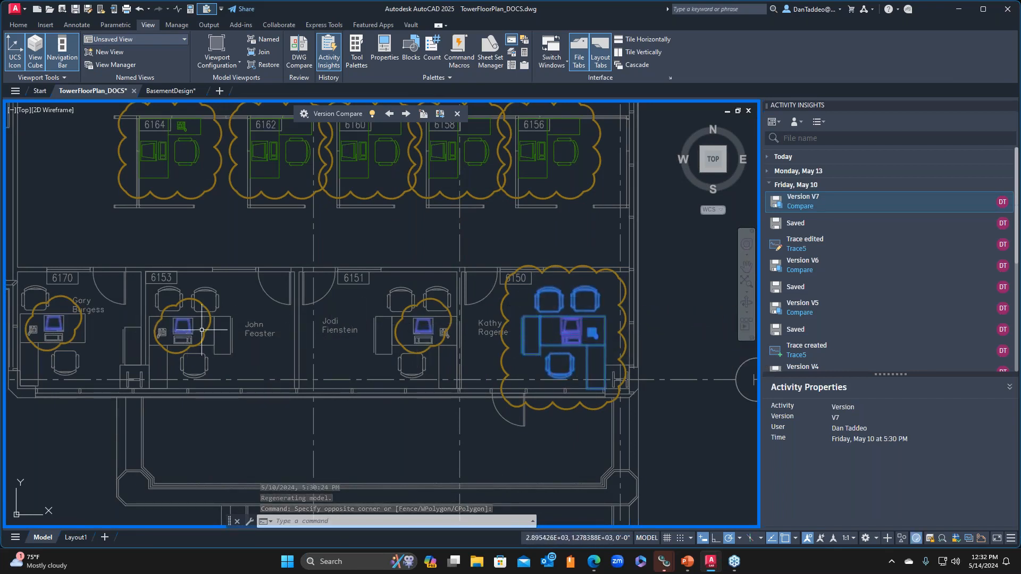
{"action": "key", "text": "Escape"}
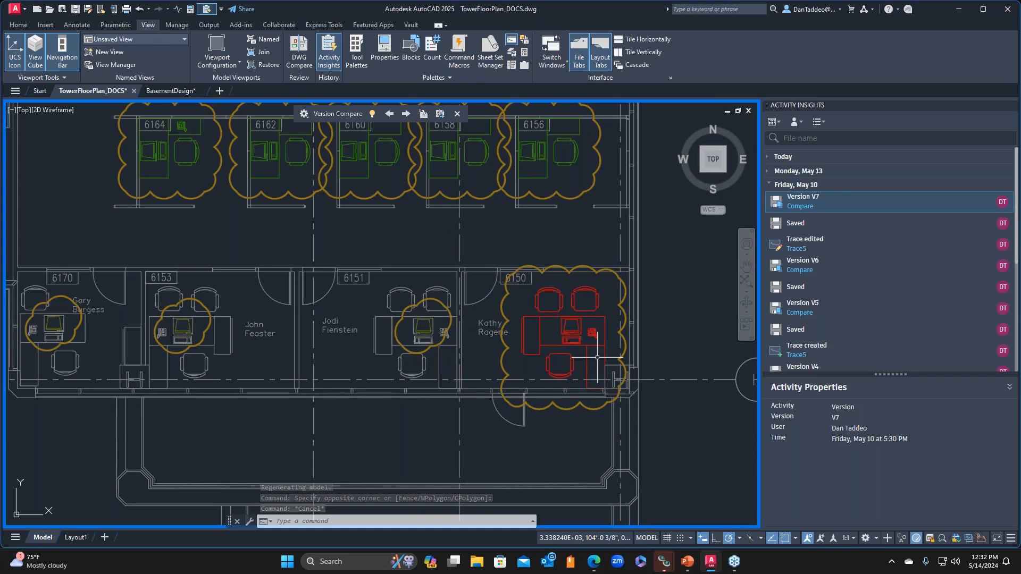
{"action": "left_click", "coordinate": [597, 357]}
{"action": "left_click", "coordinate": [560, 324]}
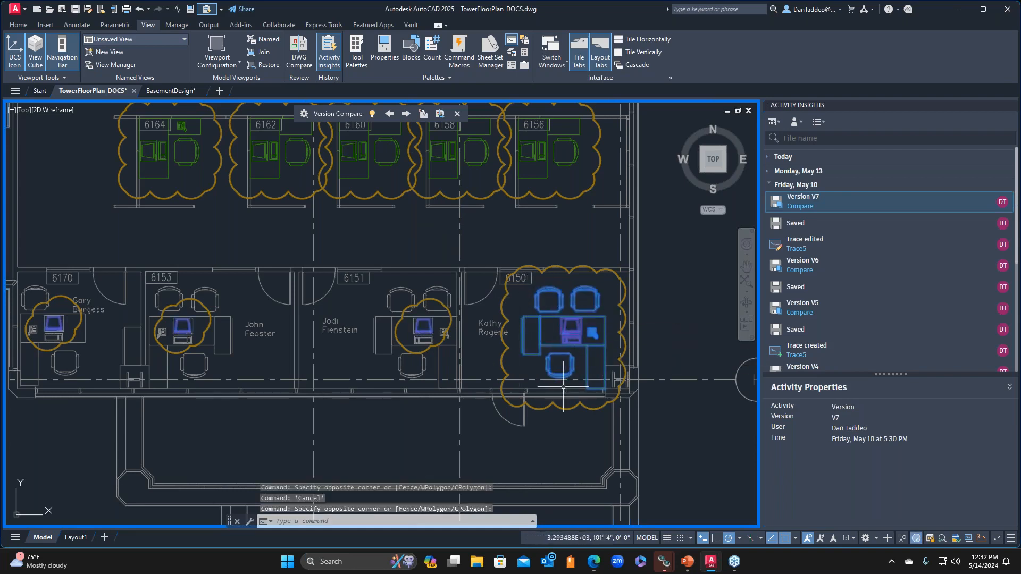
{"action": "left_click", "coordinate": [624, 311]}
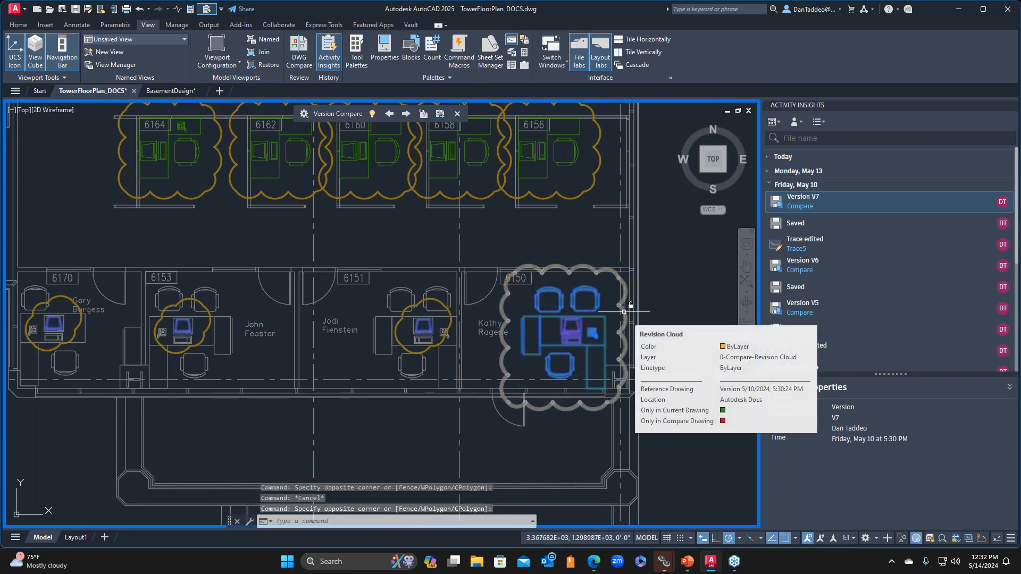
{"action": "key", "text": "Escape"}
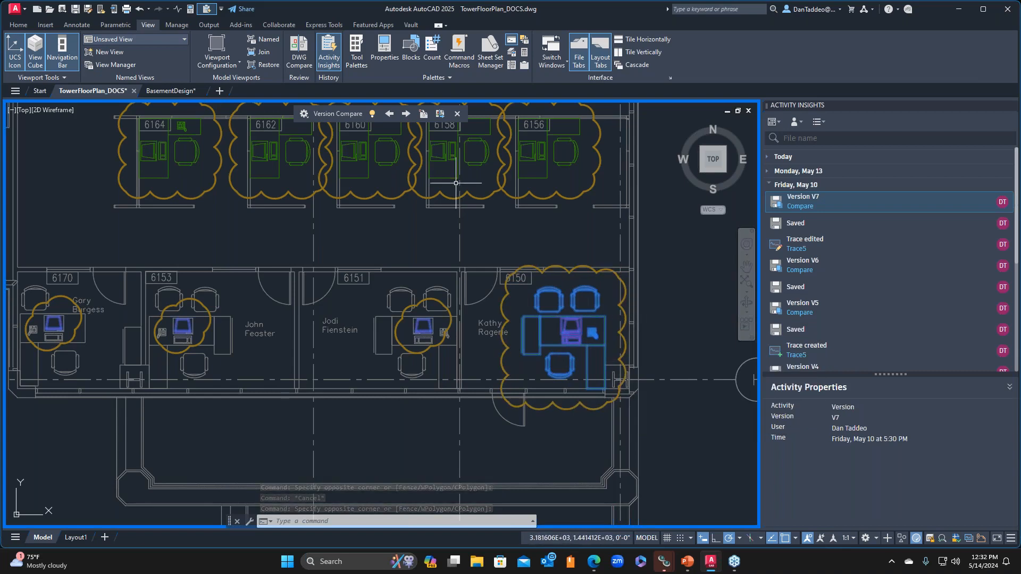
Import the desk pieces, computer, phone and three chairs of office 6150 from Version V7, and close the comparison.
{"action": "left_click", "coordinate": [424, 115]}
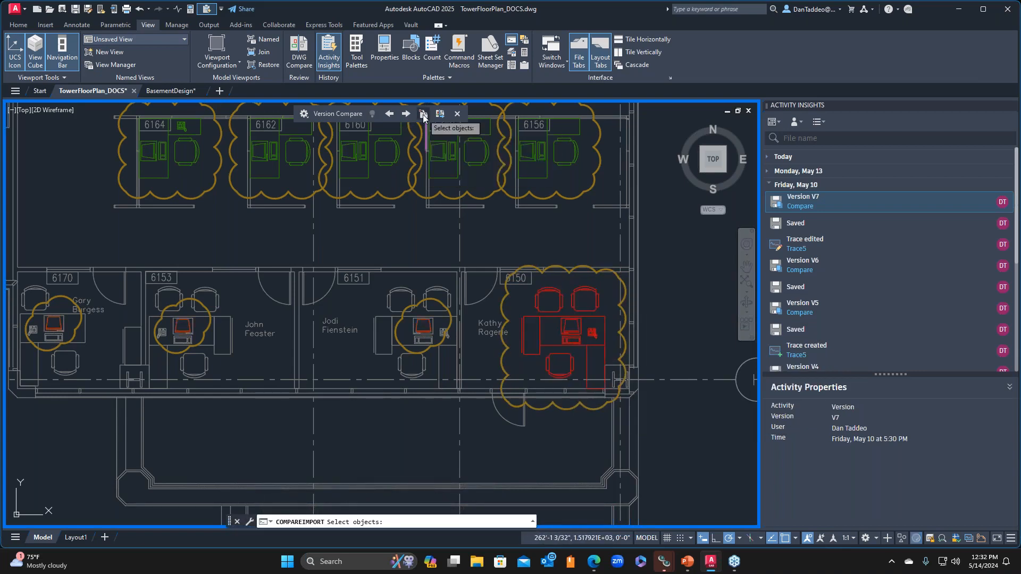
{"action": "left_click", "coordinate": [598, 346]}
{"action": "left_click", "coordinate": [570, 331]}
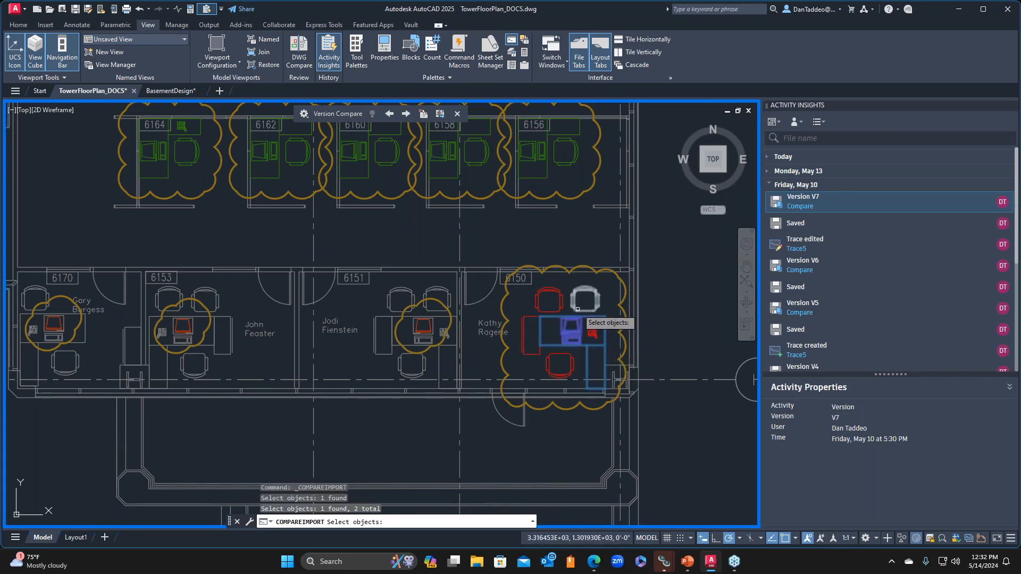
{"action": "left_click", "coordinate": [572, 301]}
{"action": "left_click", "coordinate": [561, 294]}
{"action": "left_click", "coordinate": [590, 333]}
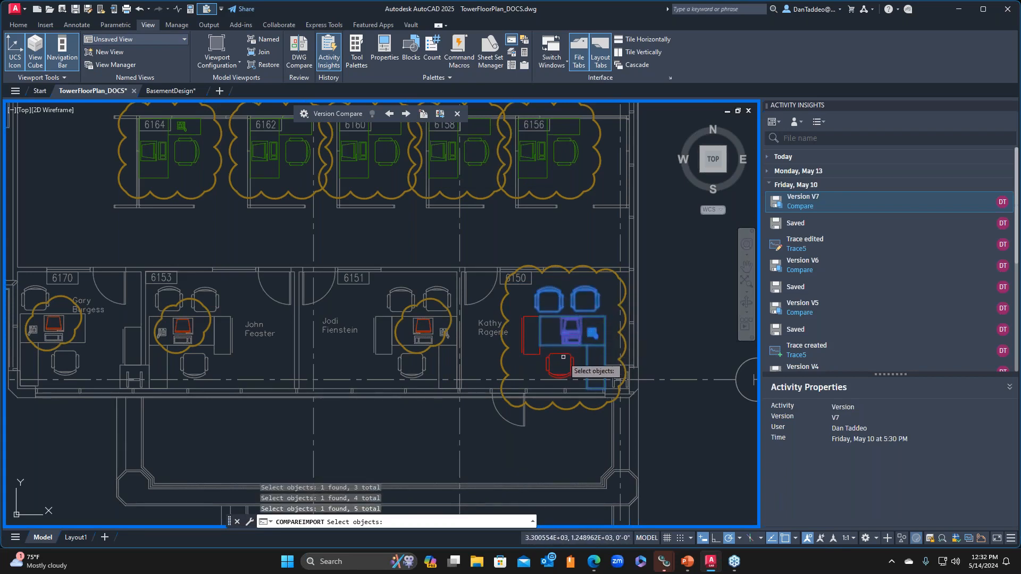
{"action": "left_click", "coordinate": [563, 351]}
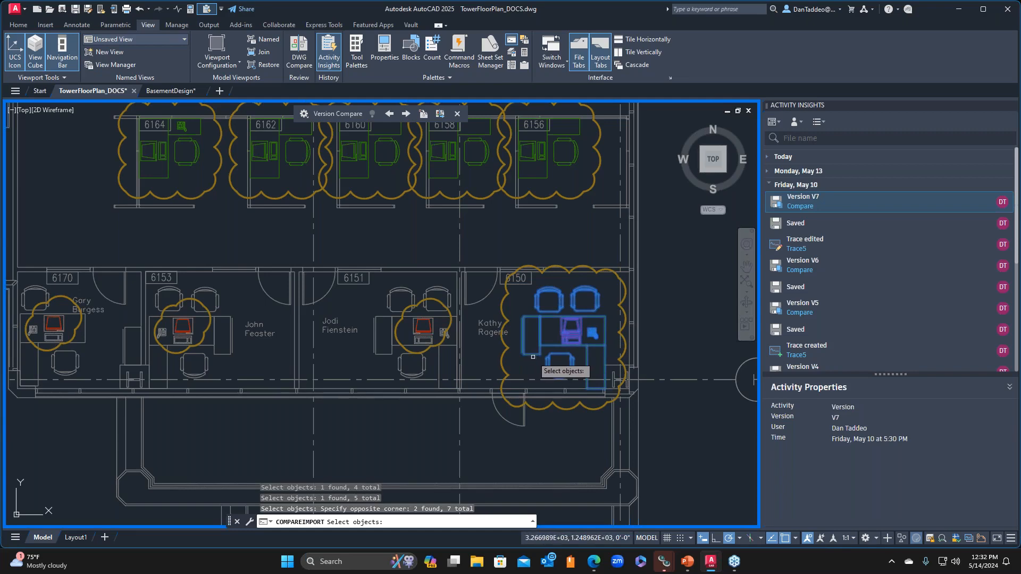
{"action": "key", "text": "Return"}
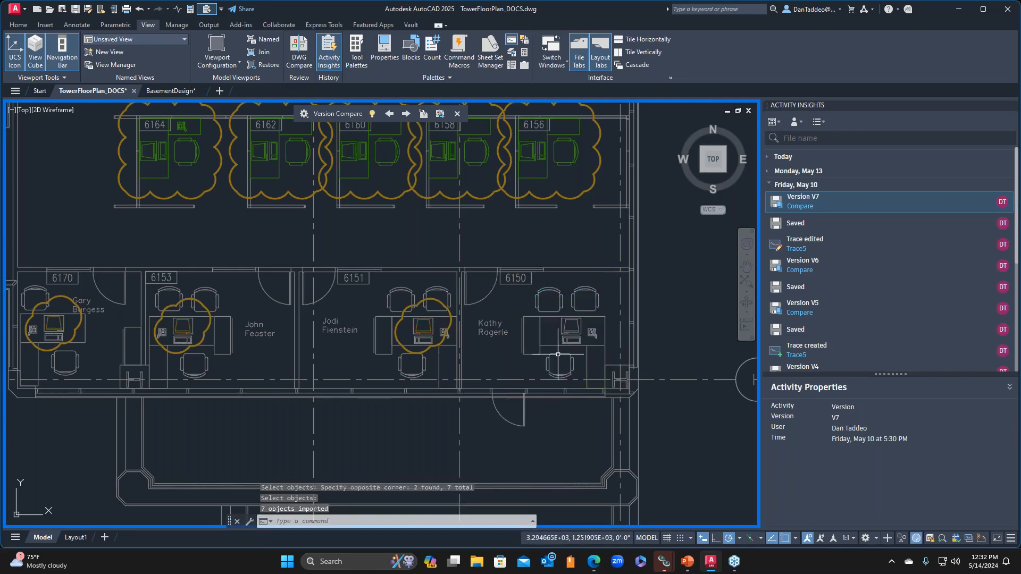
{"action": "left_click", "coordinate": [457, 114]}
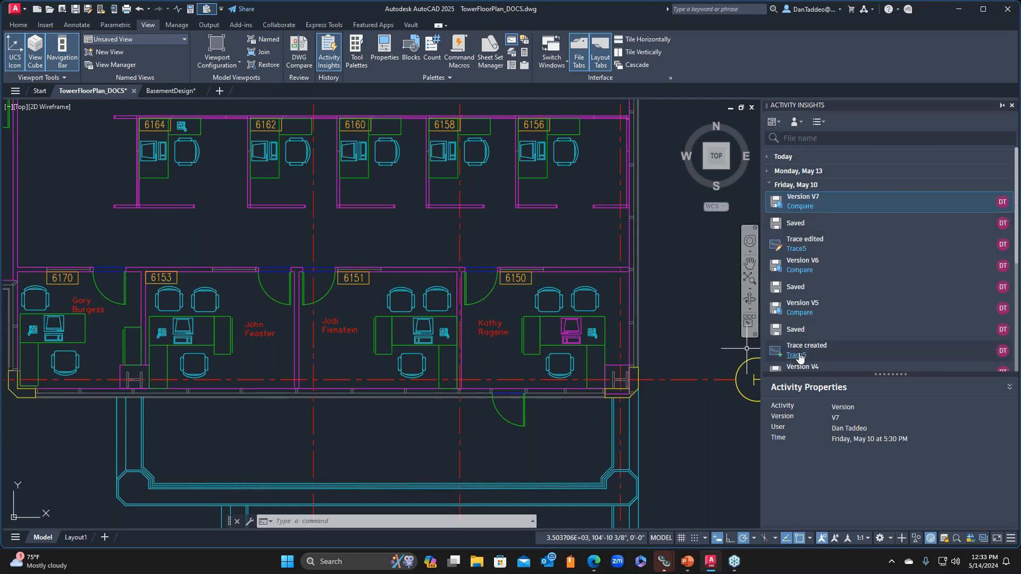
Look over the workstations north of office 6150, review the list of traces saved in the drawing, and close it.
{"action": "scroll", "coordinate": [591, 364], "scroll_direction": "down", "scroll_amount": 2}
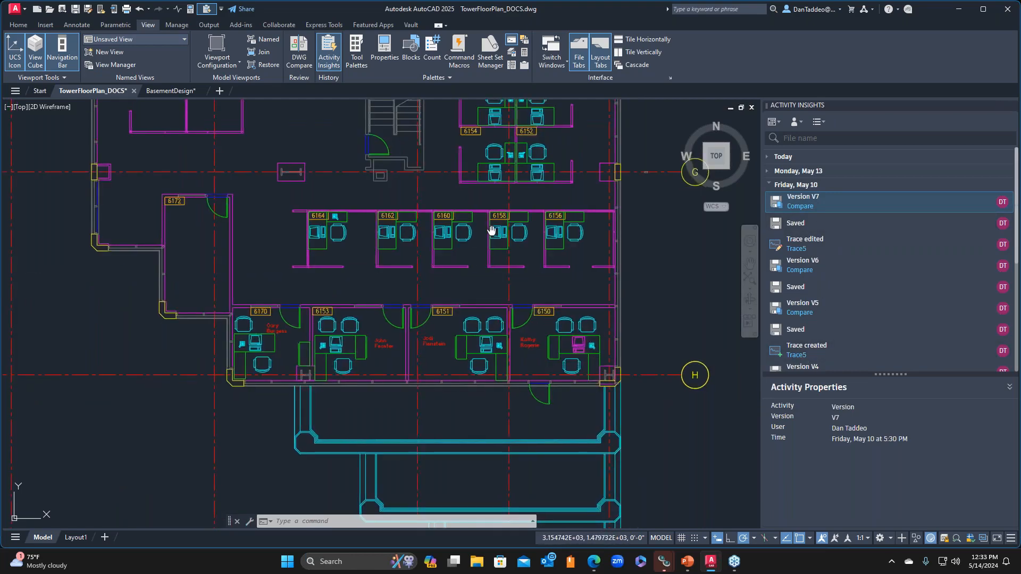
{"action": "middle_click_drag", "start_coordinate": [491, 230], "coordinate": [529, 374]}
{"action": "scroll", "coordinate": [530, 373], "scroll_direction": "down", "scroll_amount": 2}
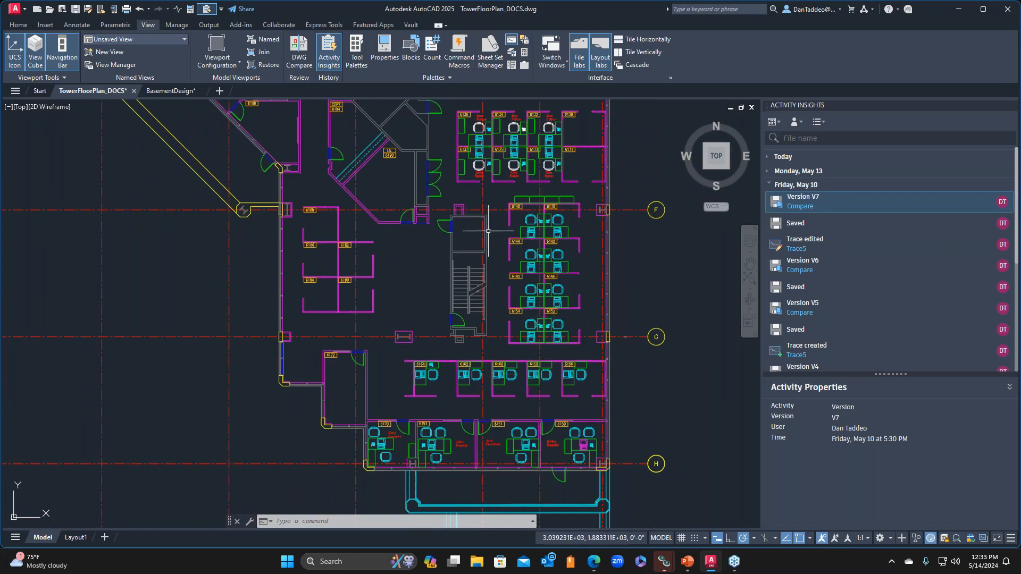
{"action": "middle_click_drag", "start_coordinate": [488, 231], "coordinate": [495, 328]}
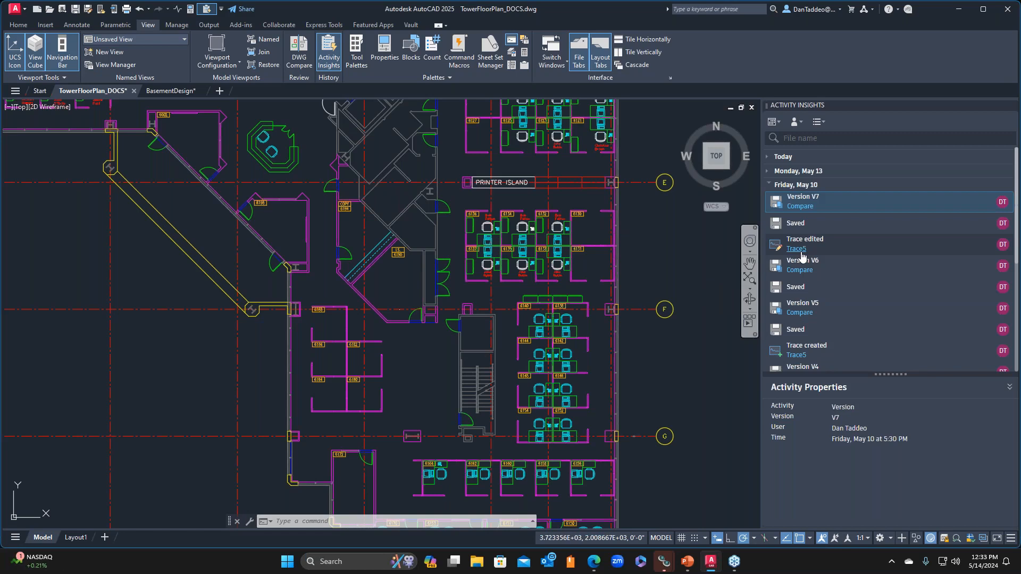
{"action": "left_click", "coordinate": [277, 25]}
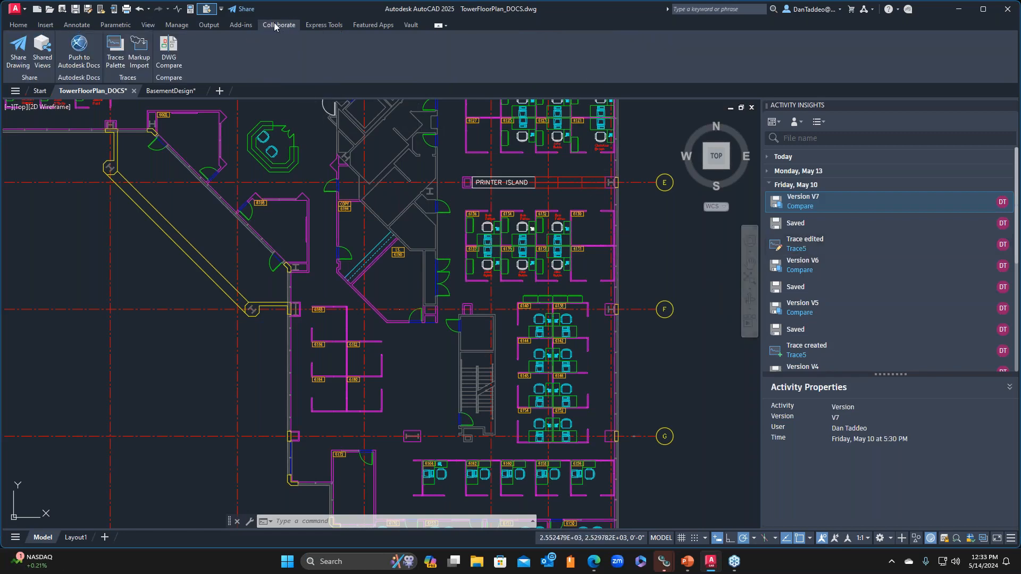
{"action": "left_click", "coordinate": [115, 60]}
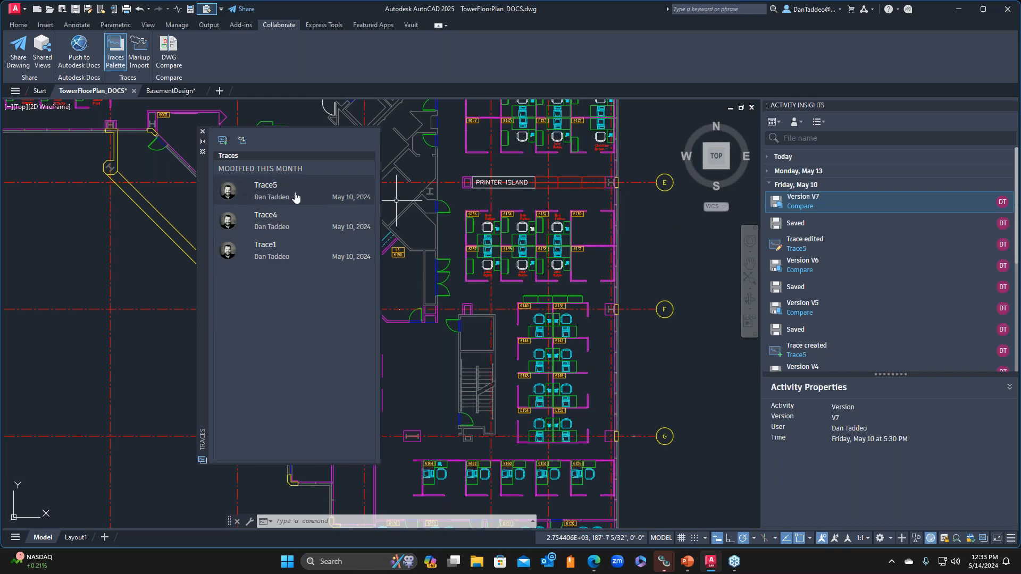
{"action": "mouse_move", "coordinate": [297, 197]}
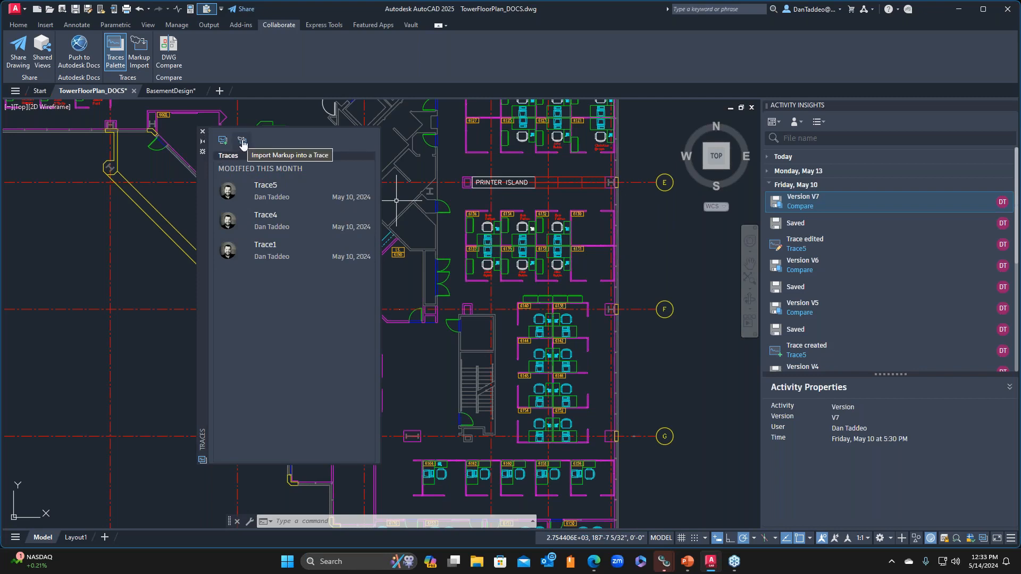
{"action": "left_click", "coordinate": [202, 131]}
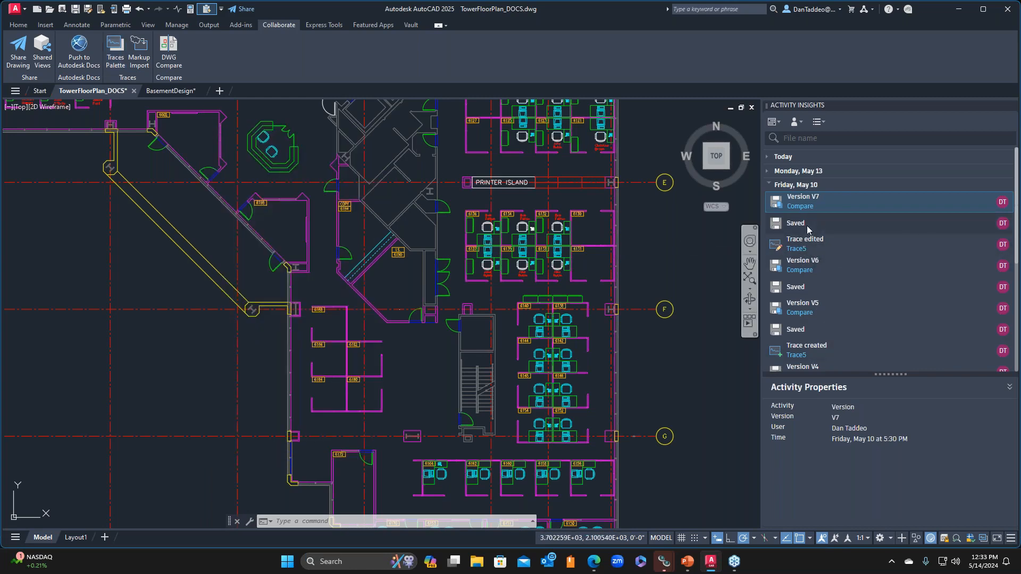
Expand the Monday, May 13 and Today groups of the activity history and review their recorded events.
{"action": "left_click", "coordinate": [766, 172]}
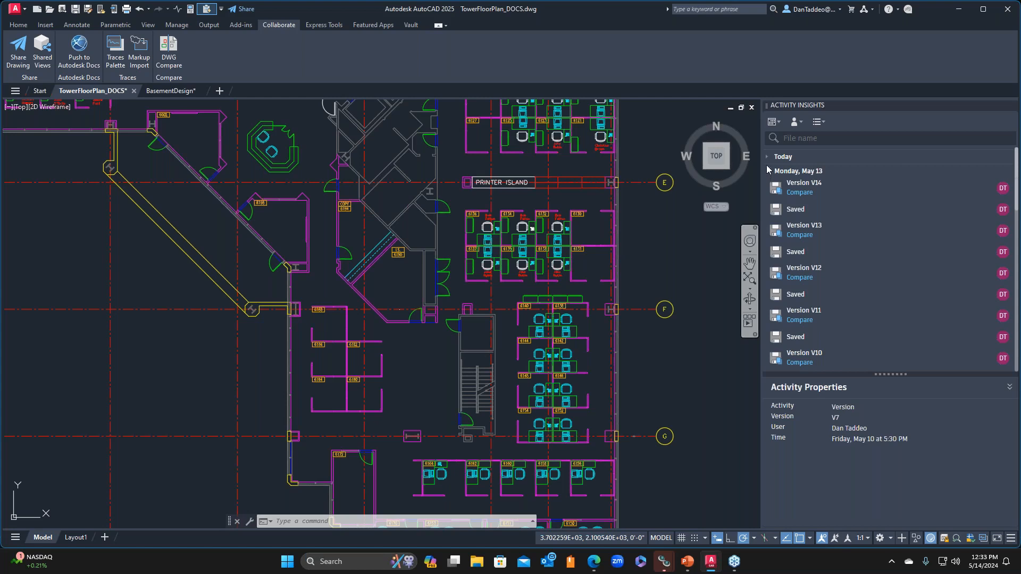
{"action": "left_click", "coordinate": [768, 156]}
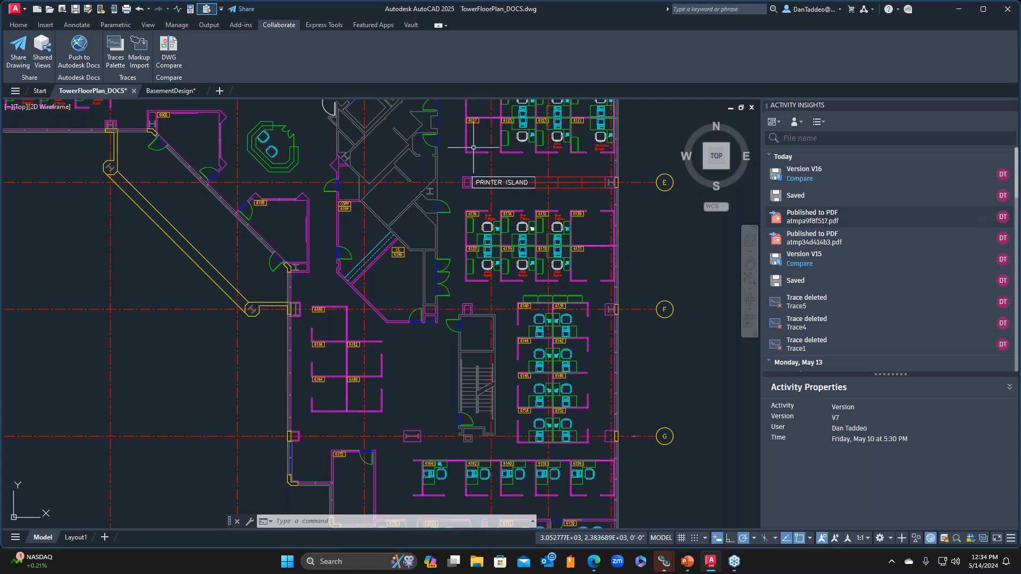
{"action": "mouse_move", "coordinate": [115, 99]}
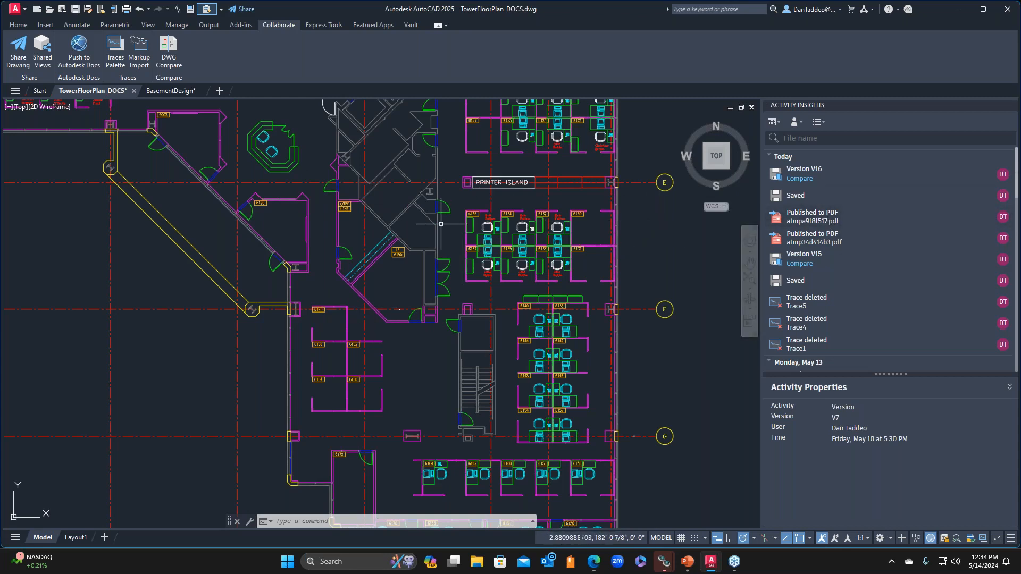
Browse the Push to Autodesk Docs destinations in the AutoCAD Demonstration project down to the Cad Files folder, and close it without uploading.
{"action": "middle_click_drag", "start_coordinate": [454, 200], "coordinate": [470, 287]}
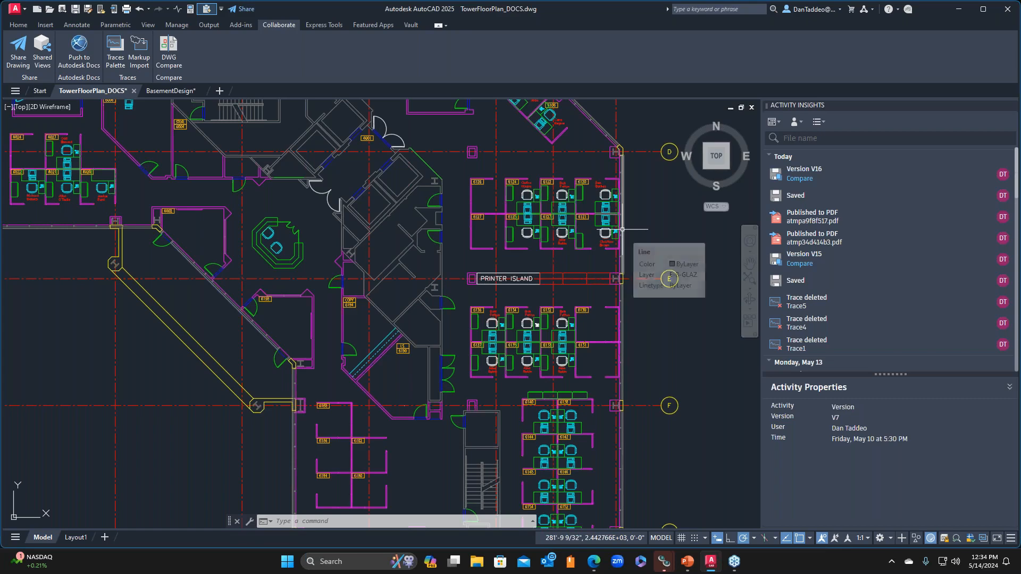
{"action": "middle_click_drag", "start_coordinate": [434, 154], "coordinate": [428, 130]}
{"action": "left_click", "coordinate": [78, 50]}
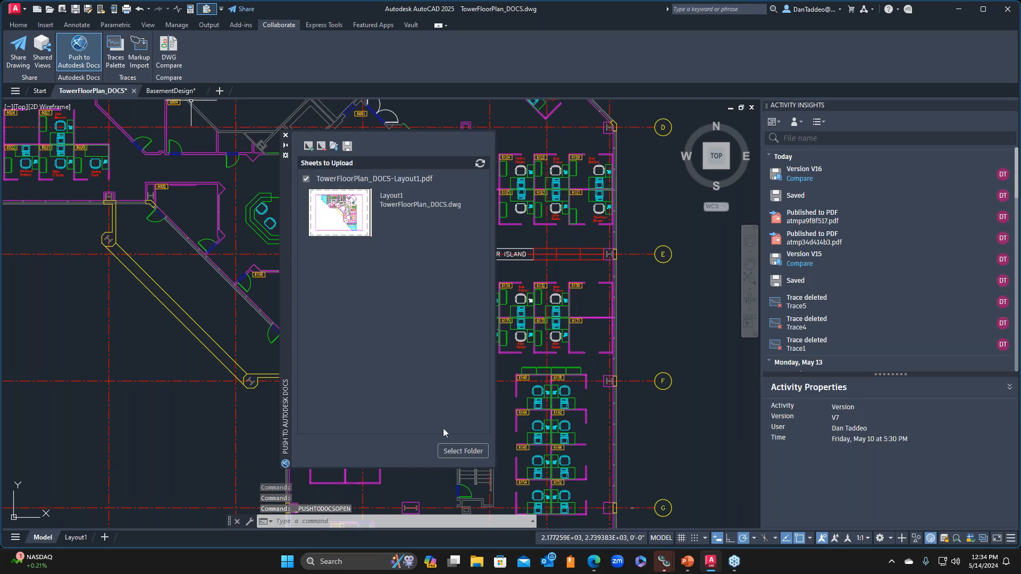
{"action": "left_click", "coordinate": [462, 451]}
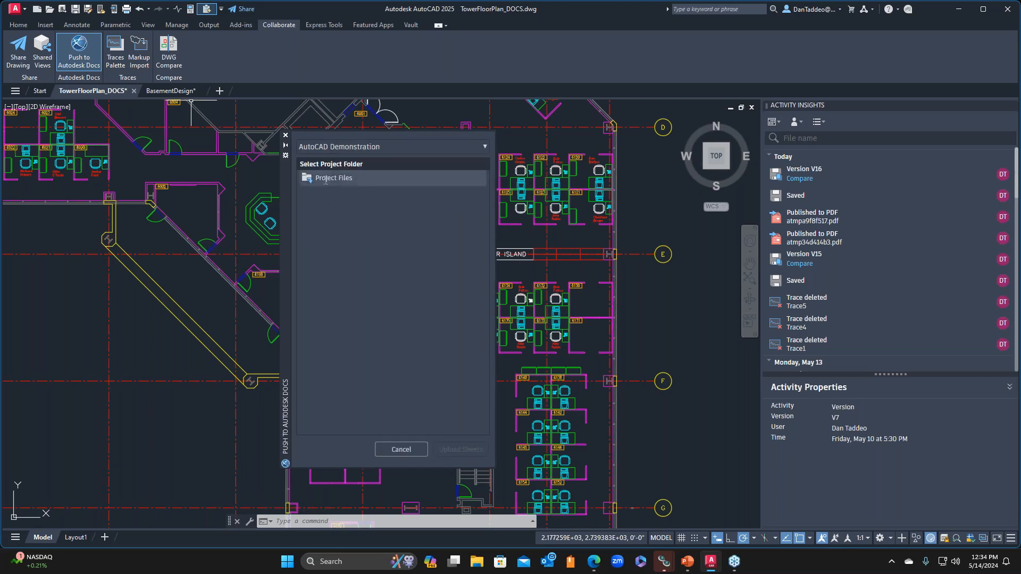
{"action": "left_click", "coordinate": [326, 180]}
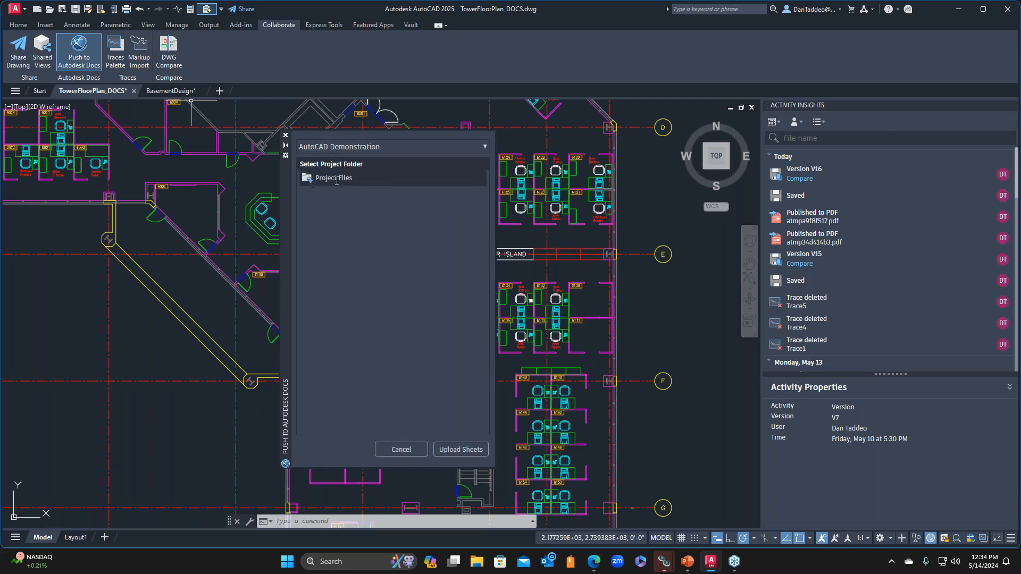
{"action": "double_click", "coordinate": [308, 181]}
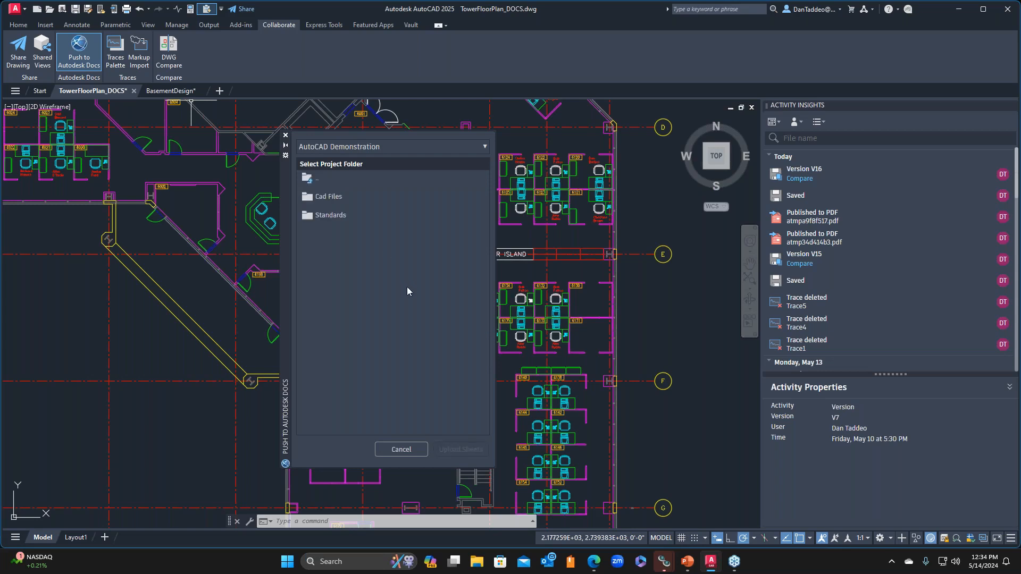
{"action": "left_click", "coordinate": [328, 201]}
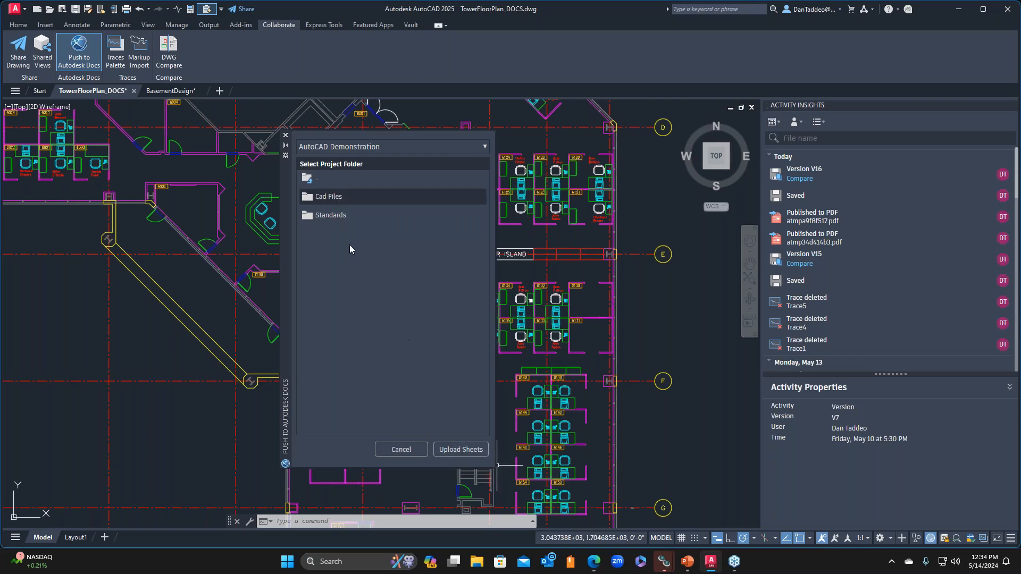
{"action": "left_click", "coordinate": [594, 562]}
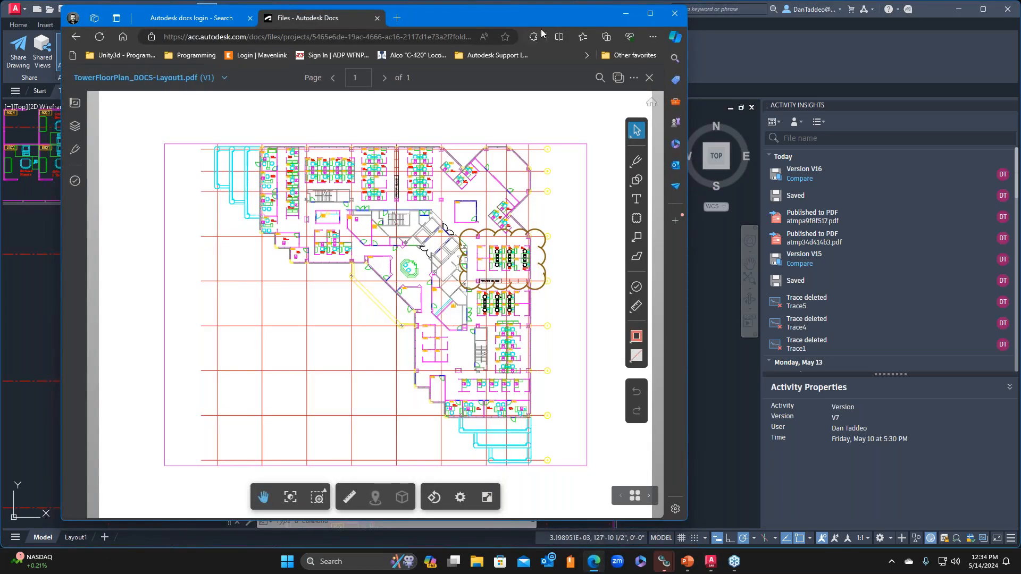
{"action": "left_click_drag", "start_coordinate": [543, 17], "coordinate": [656, 15]}
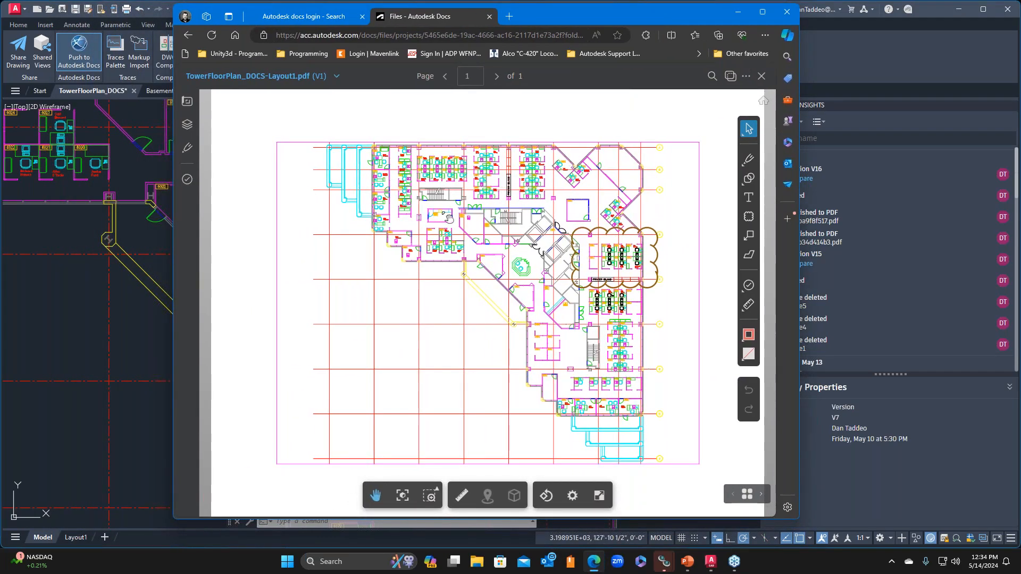
{"action": "left_click", "coordinate": [140, 360]}
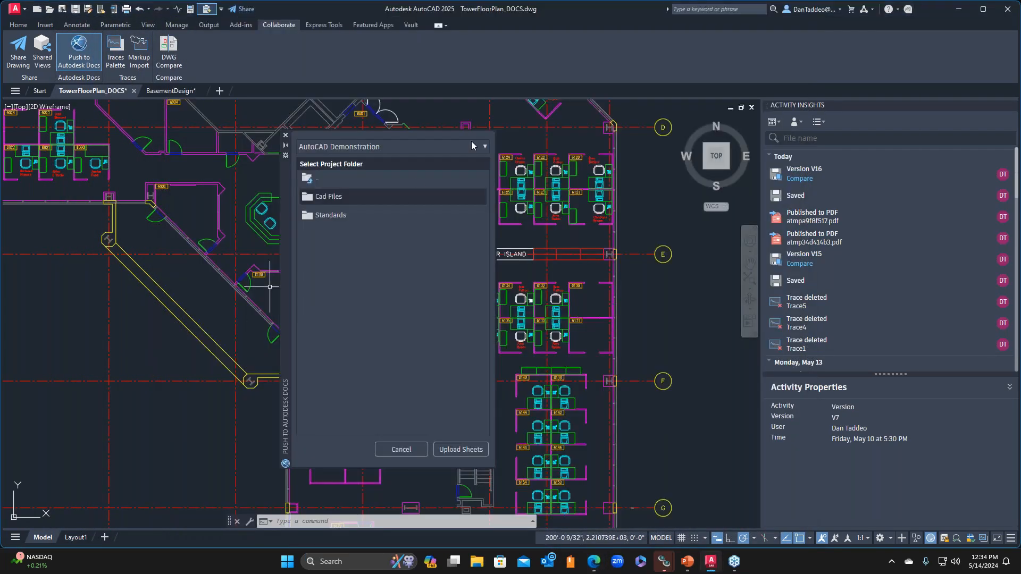
{"action": "left_click", "coordinate": [285, 136]}
Switch to Autodesk Docs in the browser and draw a cloud markup around the square room northwest of Printer Island.
{"action": "left_click", "coordinate": [595, 564]}
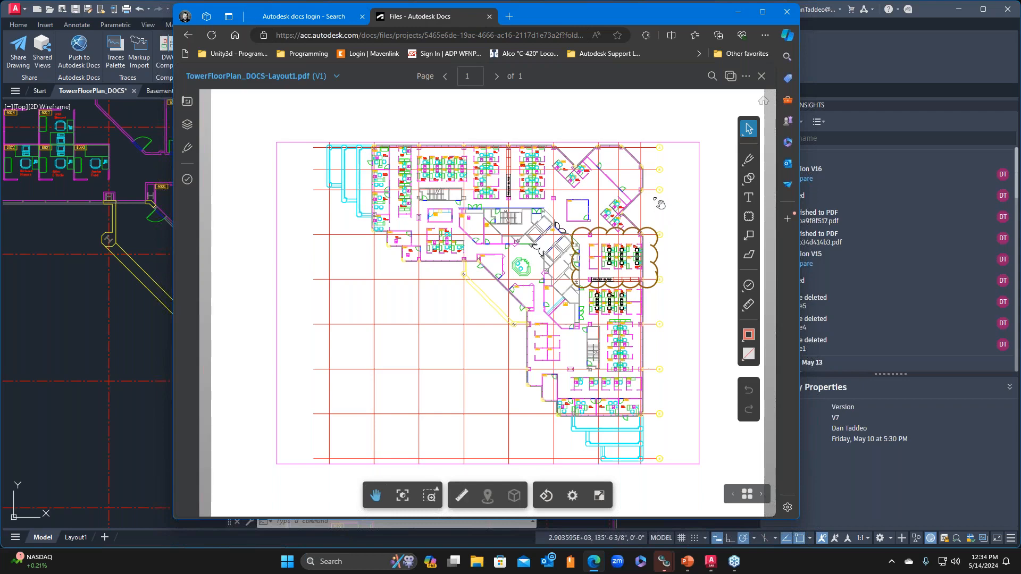
{"action": "left_click", "coordinate": [762, 12]}
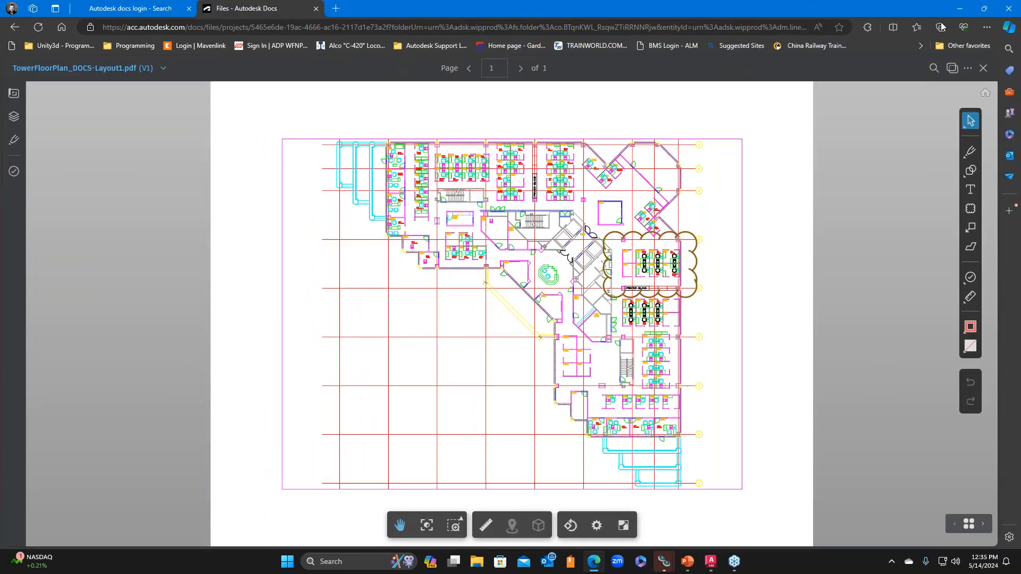
{"action": "left_click", "coordinate": [984, 9]}
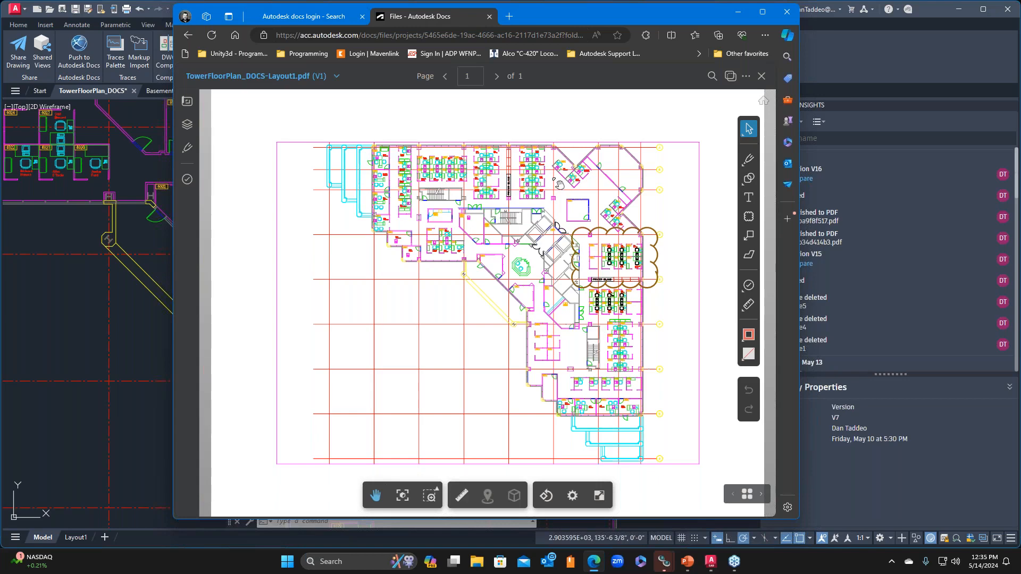
{"action": "left_click", "coordinate": [749, 216]}
{"action": "scroll", "coordinate": [588, 205], "scroll_direction": "up", "scroll_amount": 1}
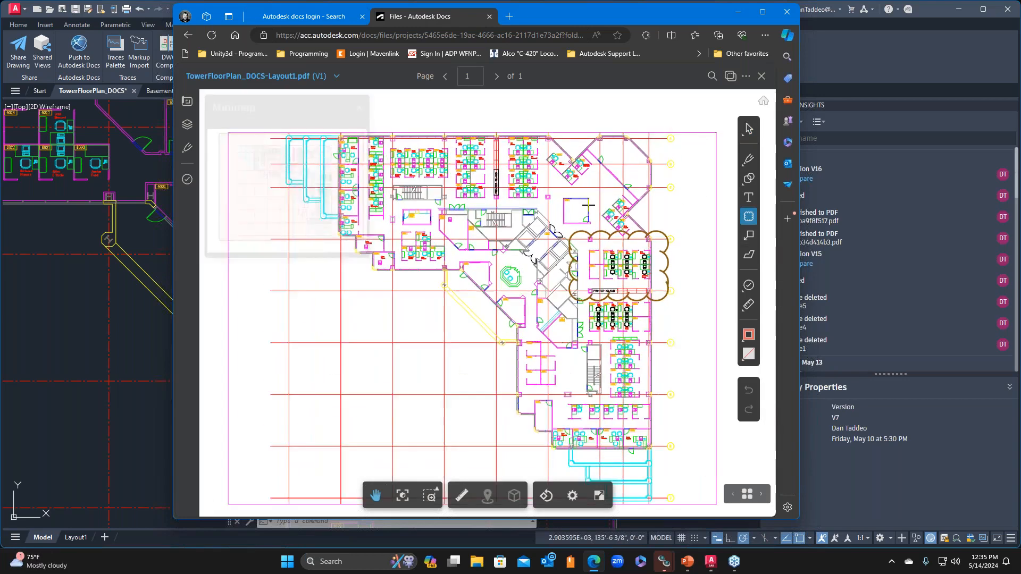
{"action": "scroll", "coordinate": [588, 205], "scroll_direction": "up", "scroll_amount": 3}
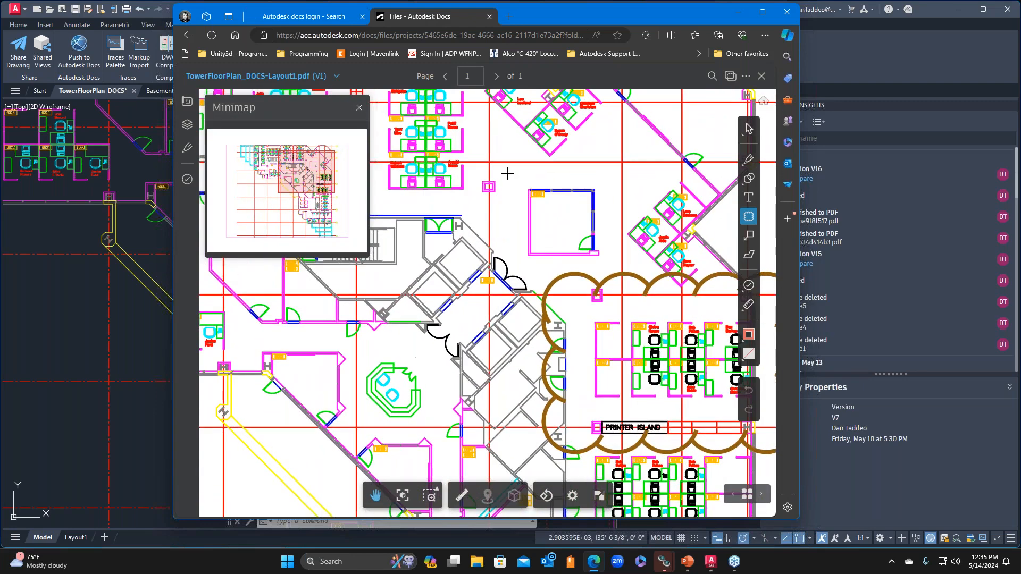
{"action": "left_click_drag", "start_coordinate": [507, 173], "coordinate": [626, 271]}
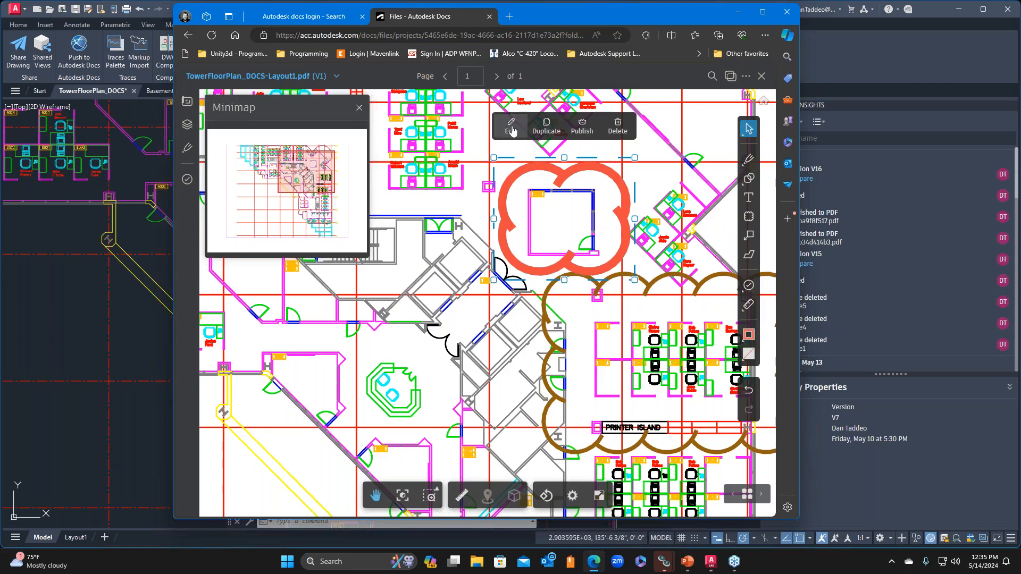
Set the new cloud's border to Orange with 2 pt thickness, and publish the markup.
{"action": "left_click", "coordinate": [511, 129]}
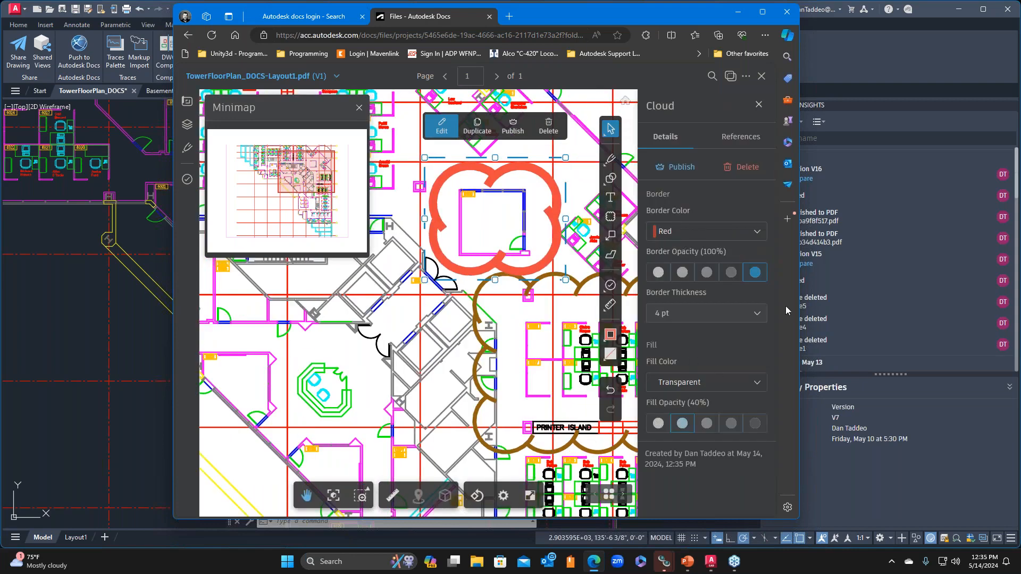
{"action": "left_click", "coordinate": [718, 234]}
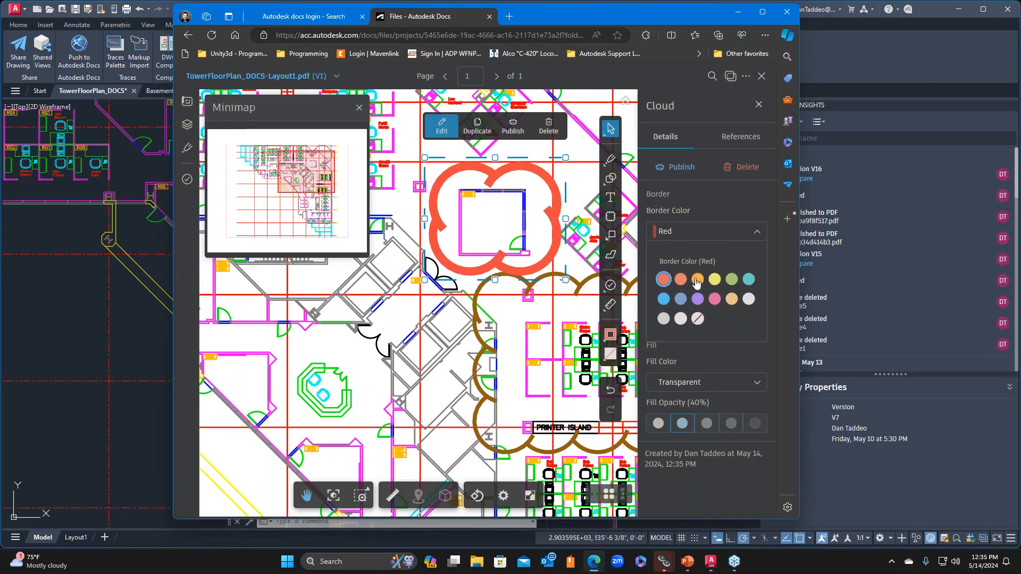
{"action": "left_click", "coordinate": [698, 280]}
{"action": "left_click", "coordinate": [705, 316]}
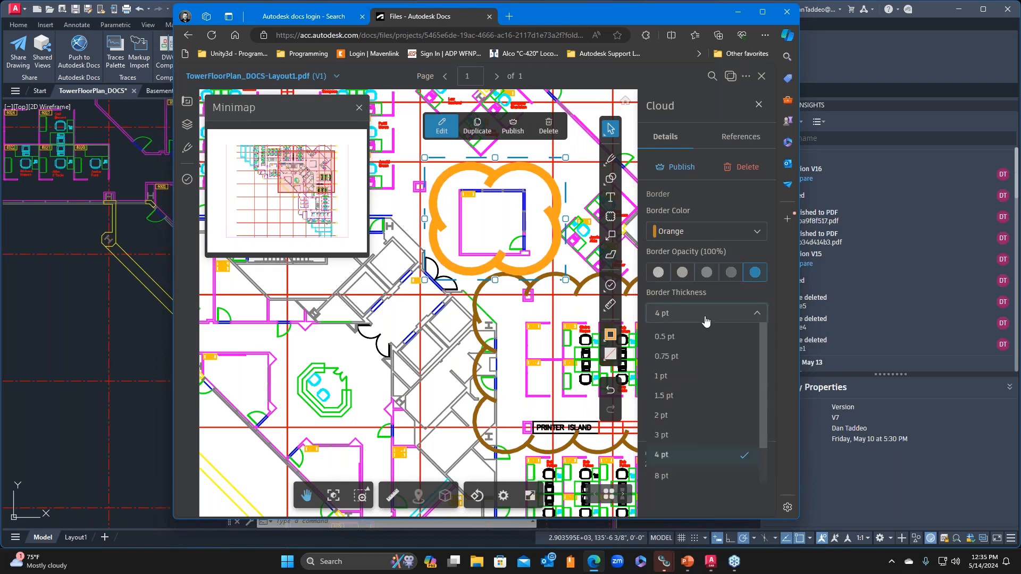
{"action": "left_click", "coordinate": [684, 415]}
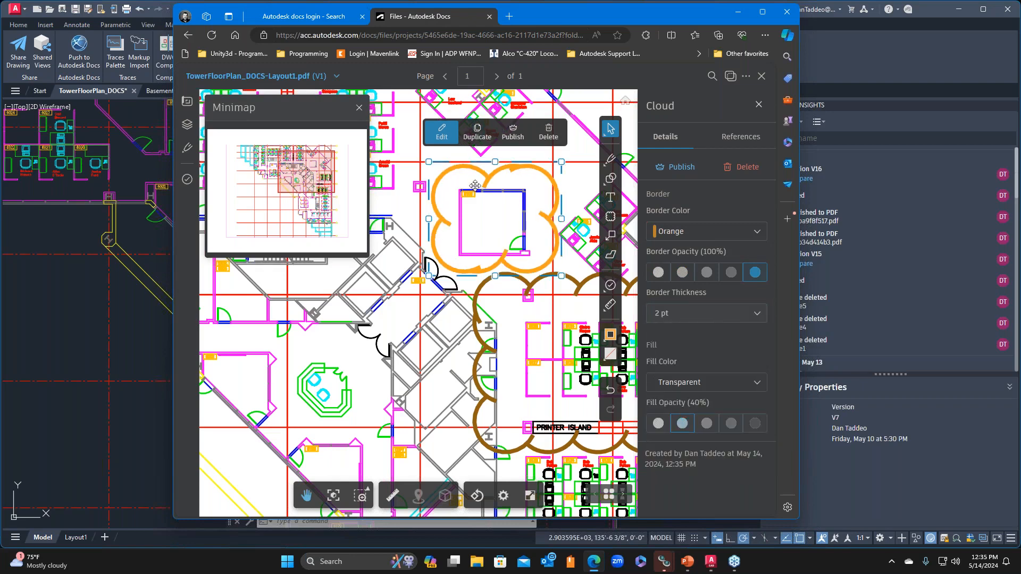
{"action": "left_click", "coordinate": [514, 137]}
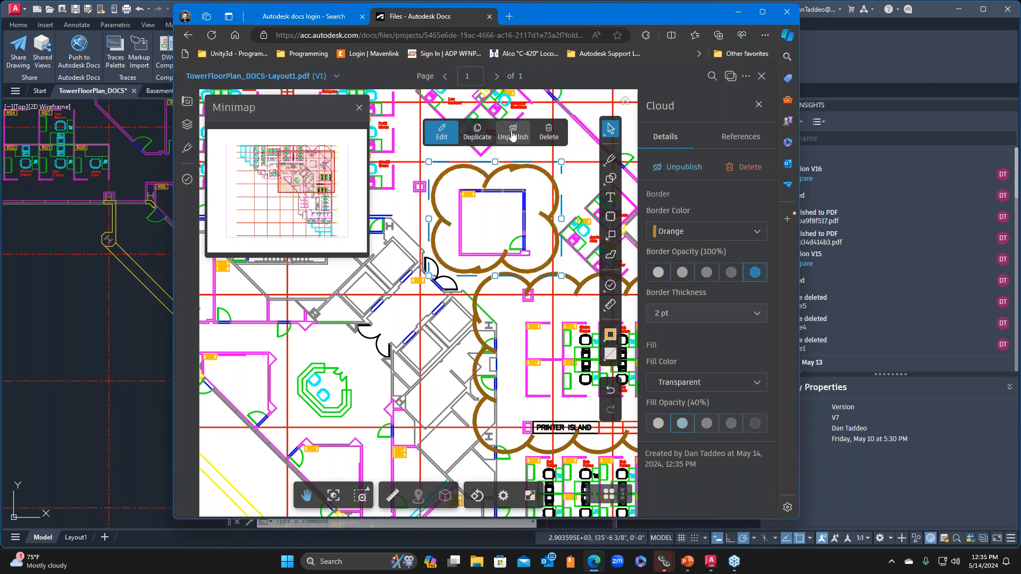
{"action": "left_click", "coordinate": [582, 180]}
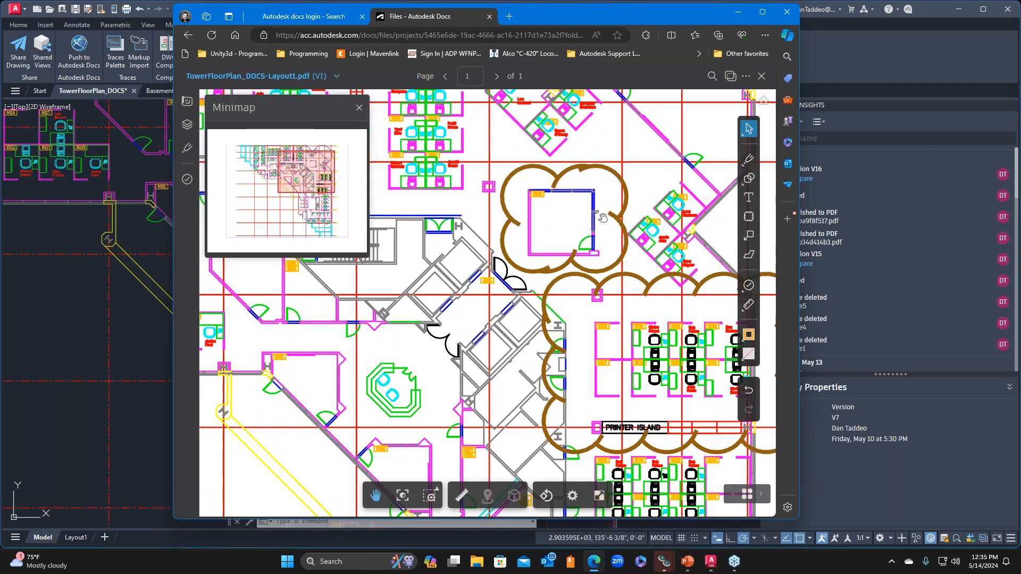
Sync the PDF's markups to AutoCAD for the preset recipient with the comment "Please Review Markups and update drawing".
{"action": "scroll", "coordinate": [602, 217], "scroll_direction": "down", "scroll_amount": 5}
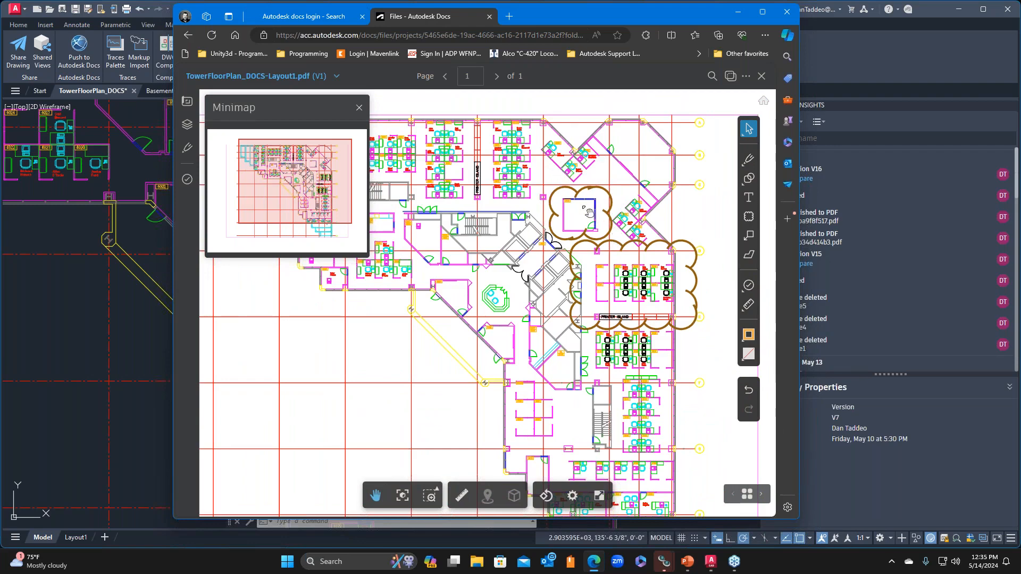
{"action": "left_click", "coordinate": [746, 76]}
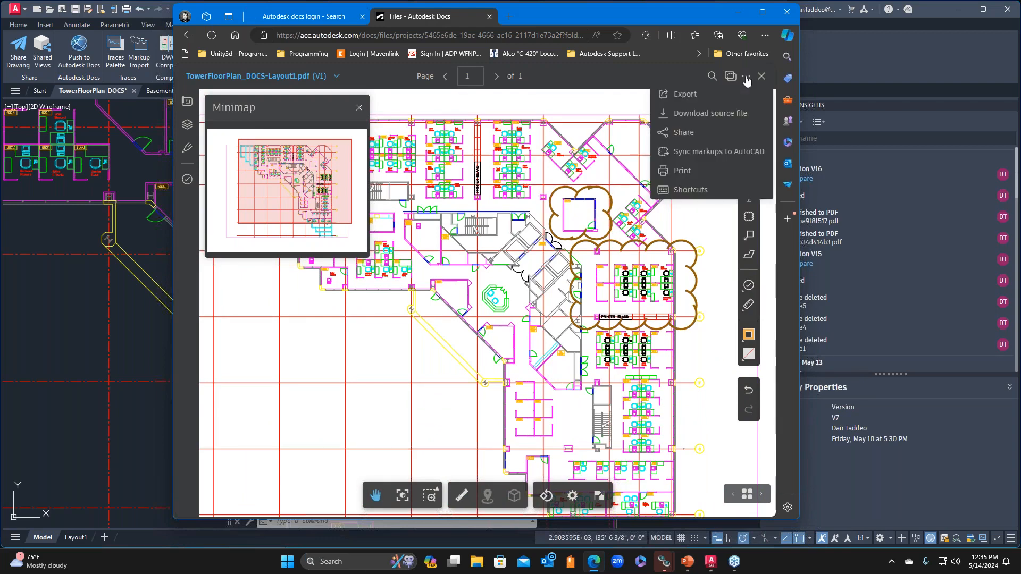
{"action": "left_click", "coordinate": [746, 77]}
{"action": "left_click", "coordinate": [746, 77]}
{"action": "left_click", "coordinate": [756, 155]}
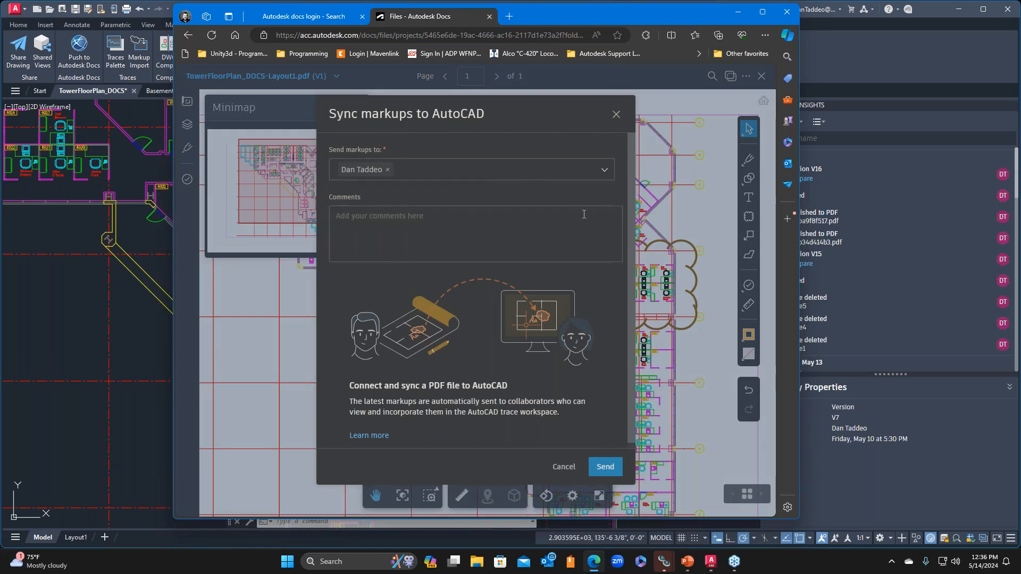
{"action": "left_click", "coordinate": [606, 173]}
{"action": "left_click", "coordinate": [605, 170]}
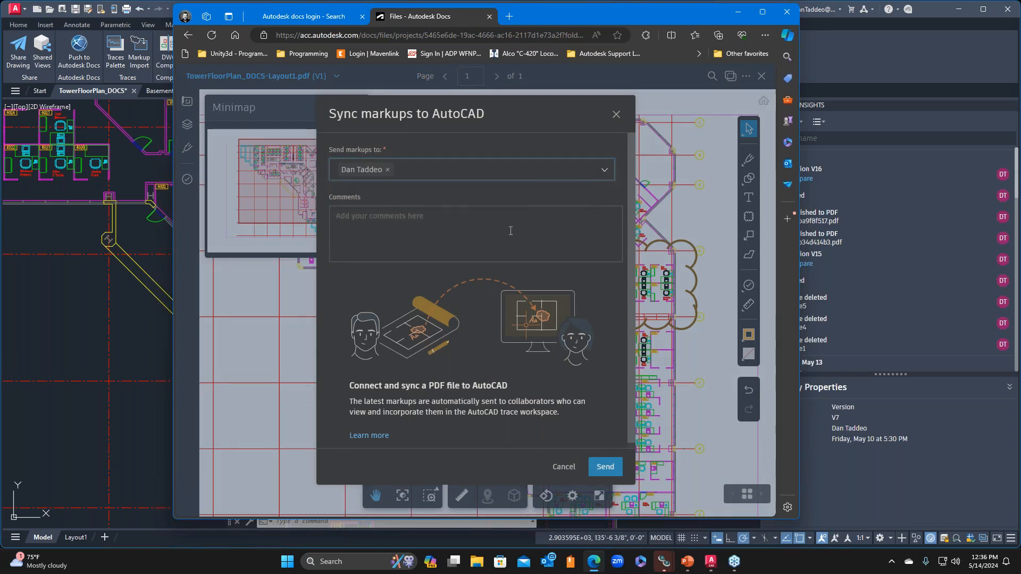
{"action": "left_click", "coordinate": [366, 228]}
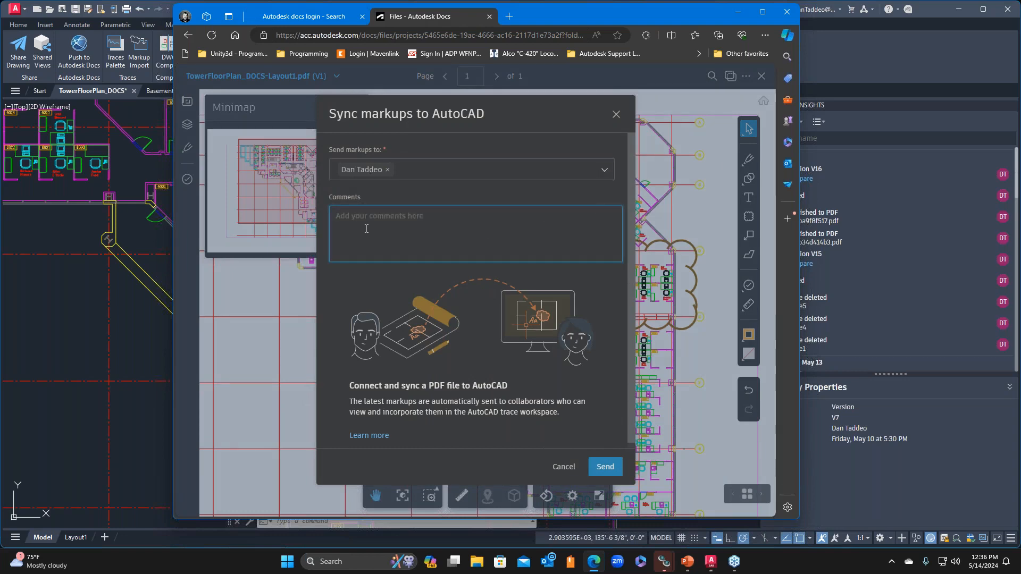
{"action": "type", "text": "Please Review Markups and update dr"}
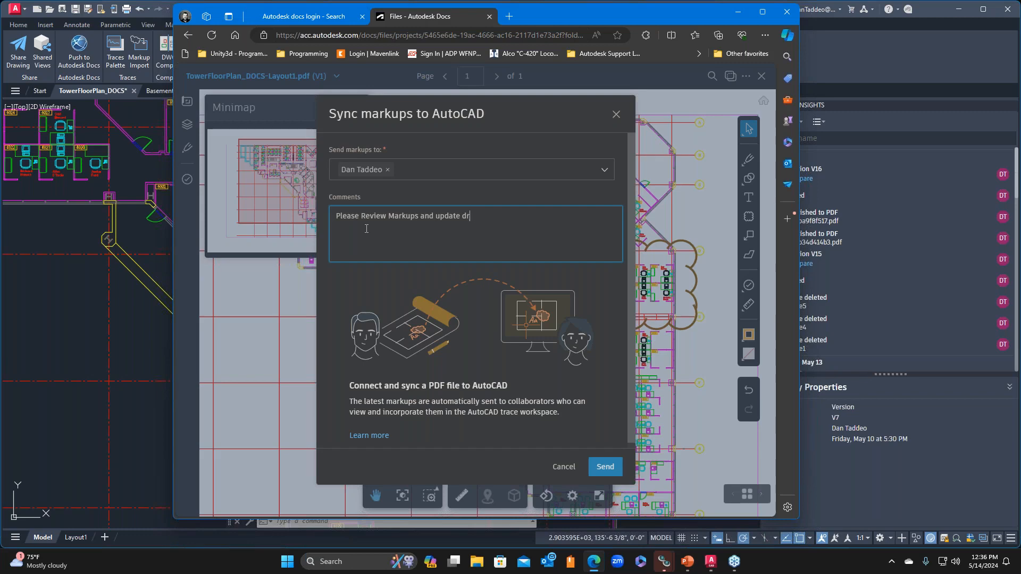
{"action": "type", "text": "awing"}
{"action": "left_click", "coordinate": [606, 468]}
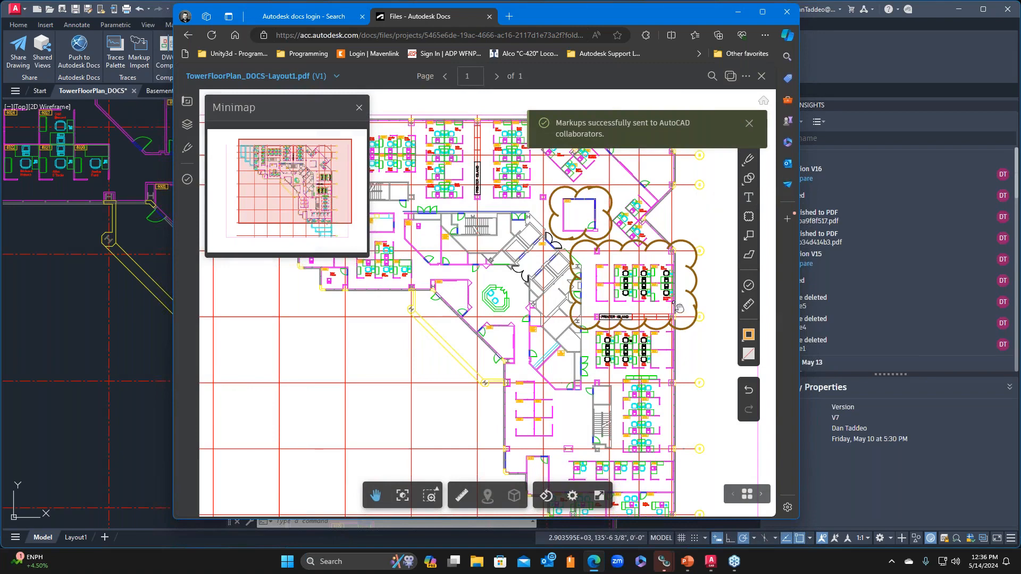
Switch back to AutoCAD, list the drawing's traces, and dismiss the markup file selection without importing a file.
{"action": "left_click", "coordinate": [91, 355]}
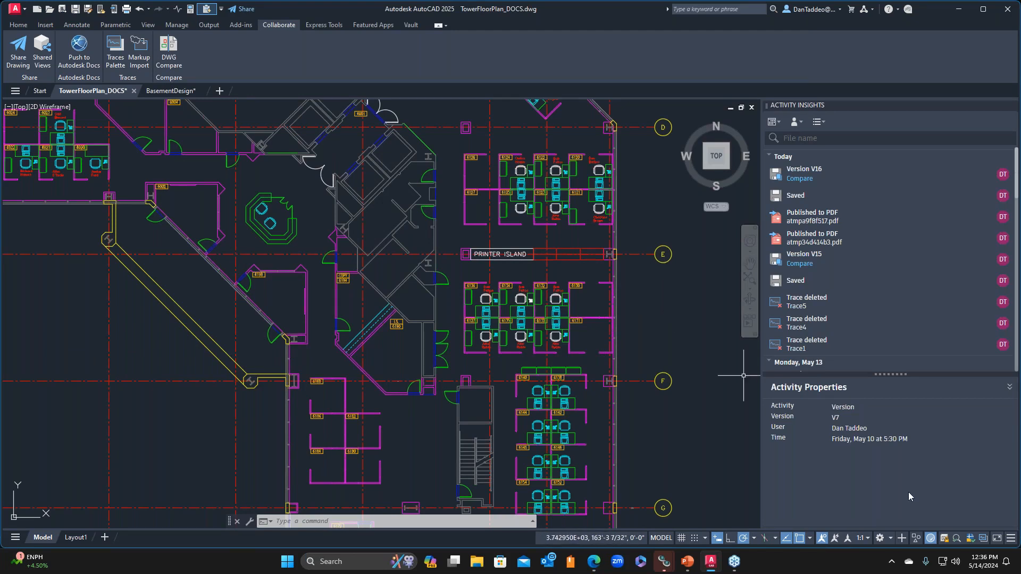
{"action": "left_click", "coordinate": [985, 540]}
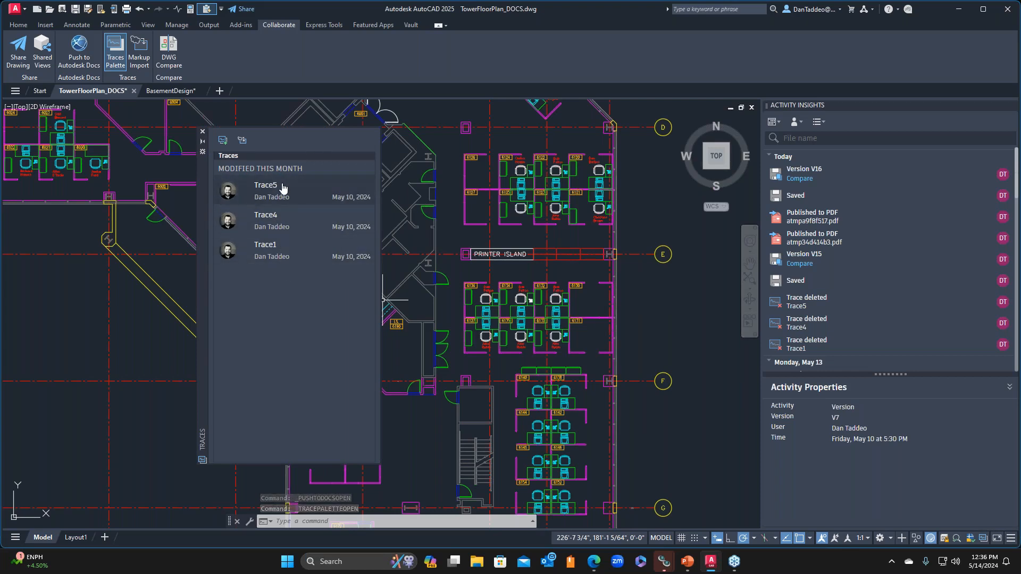
{"action": "mouse_move", "coordinate": [263, 195]}
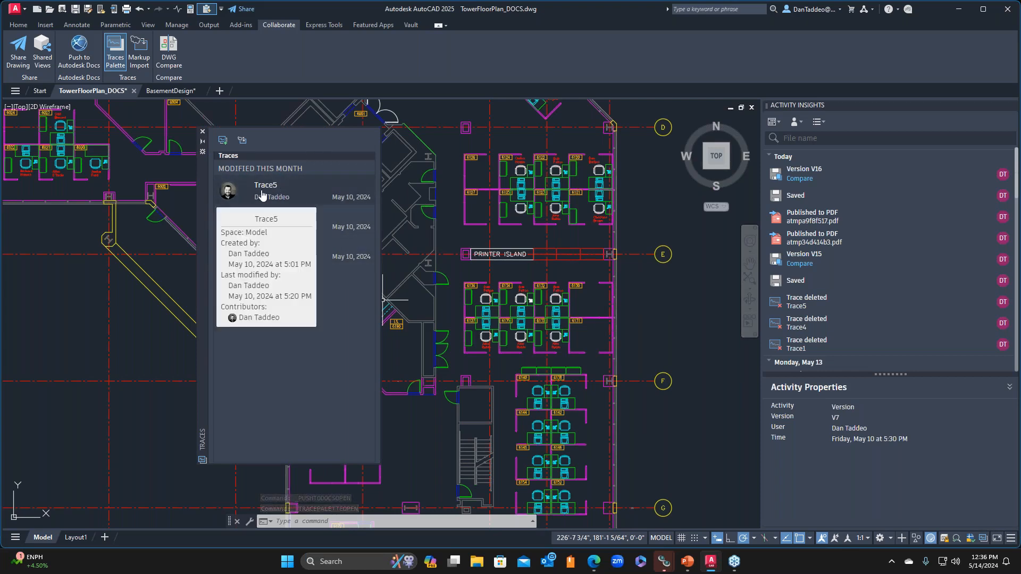
{"action": "left_click", "coordinate": [241, 140]}
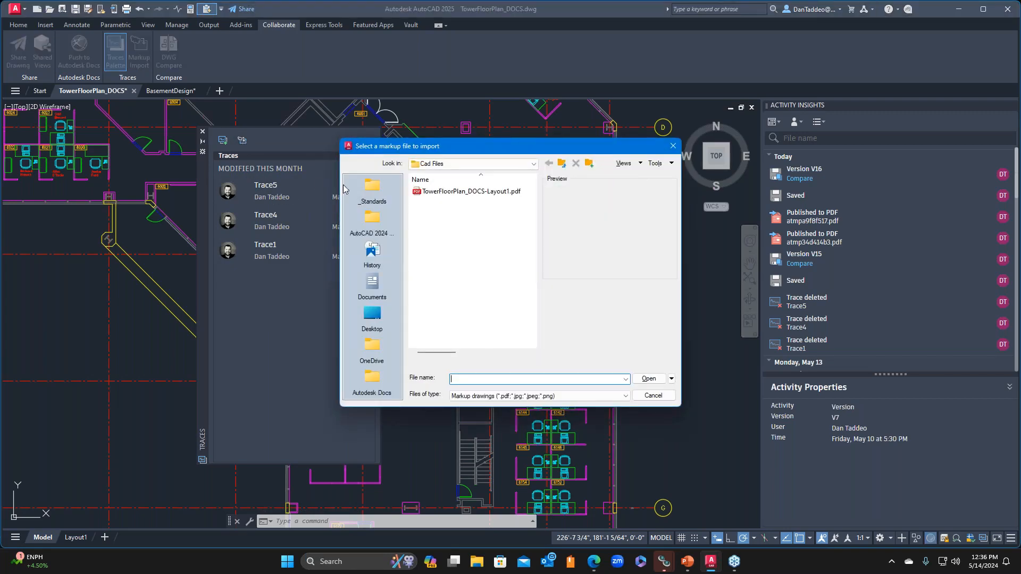
{"action": "left_click", "coordinate": [673, 145]}
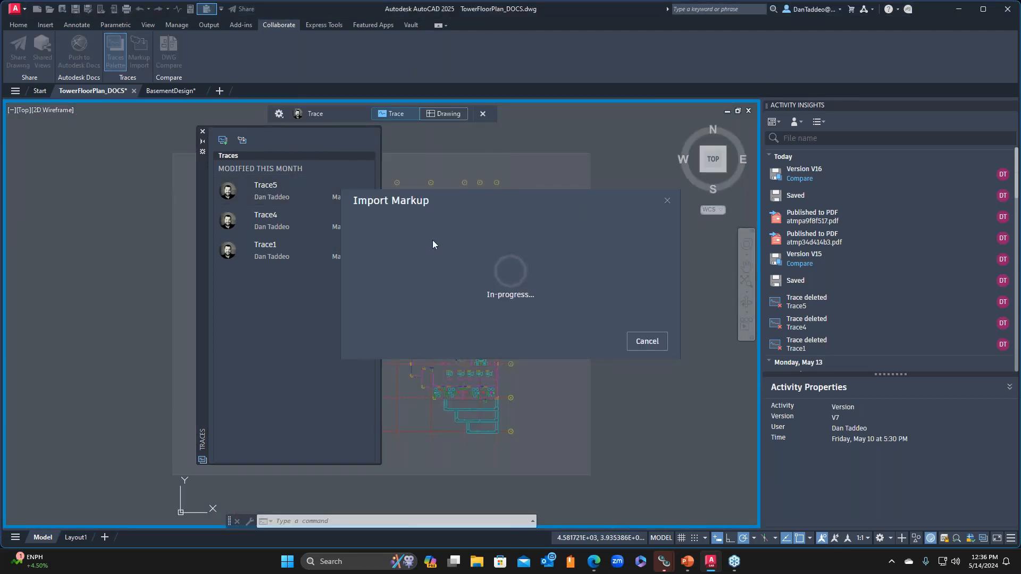
View Trace5 over the floor plan with the traces list closed, and close the trace.
{"action": "left_click", "coordinate": [202, 130]}
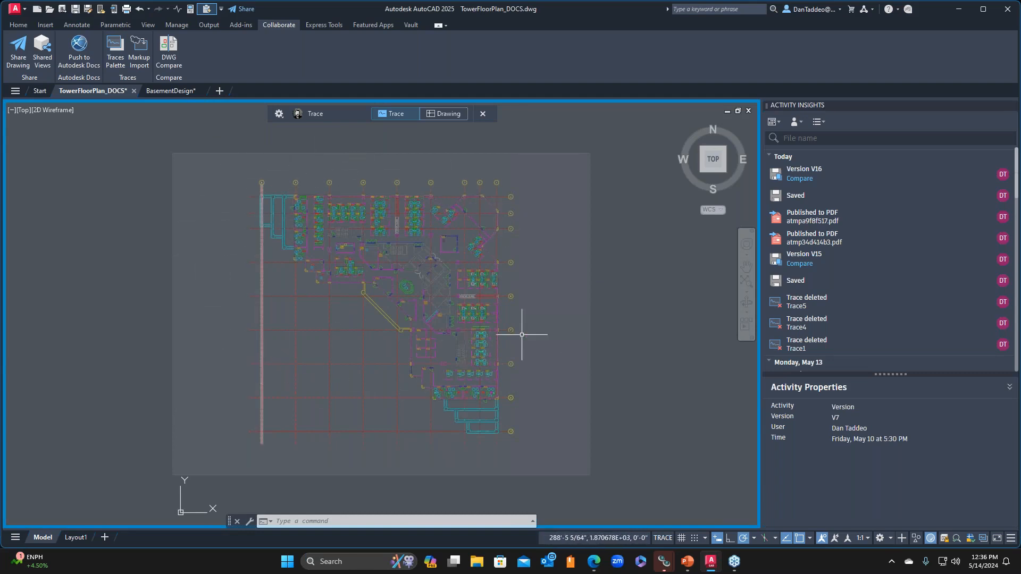
{"action": "scroll", "coordinate": [475, 252], "scroll_direction": "up", "scroll_amount": 4}
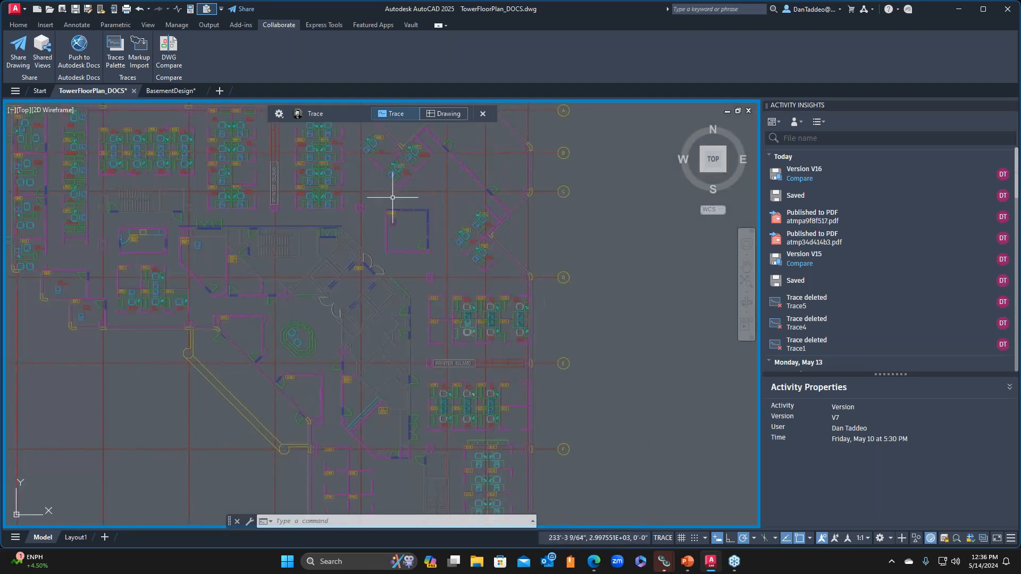
{"action": "left_click", "coordinate": [483, 113]}
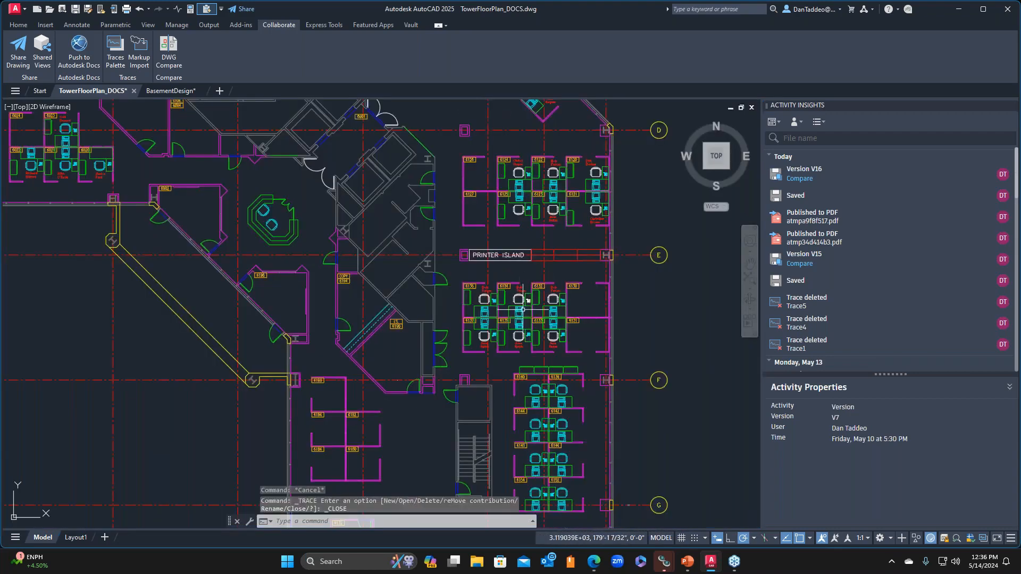
Reopen the traces list, open Trace1, and examine its cloud markup and note around copy room 6006.
{"action": "left_click", "coordinate": [982, 539]}
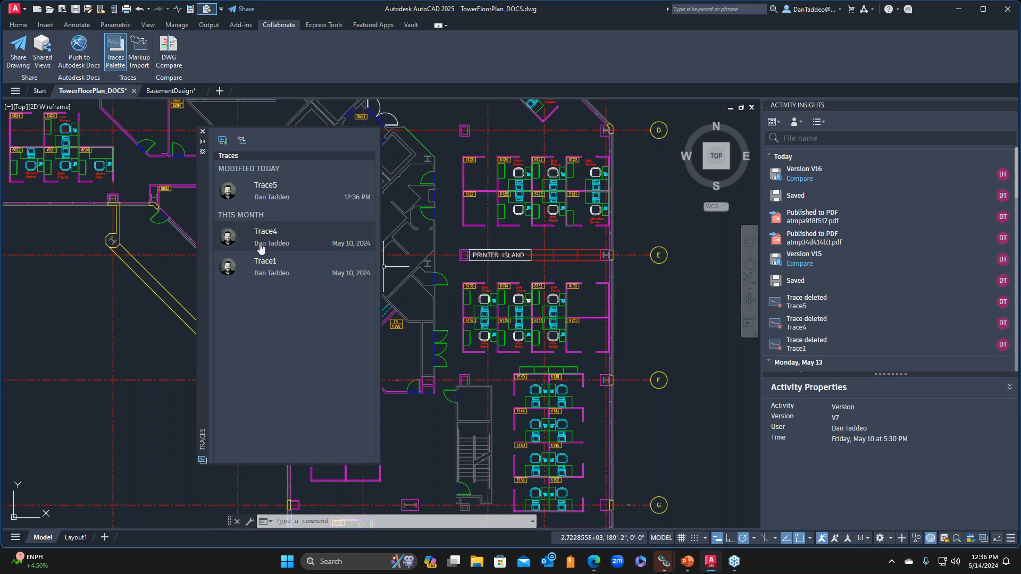
{"action": "mouse_move", "coordinate": [236, 247]}
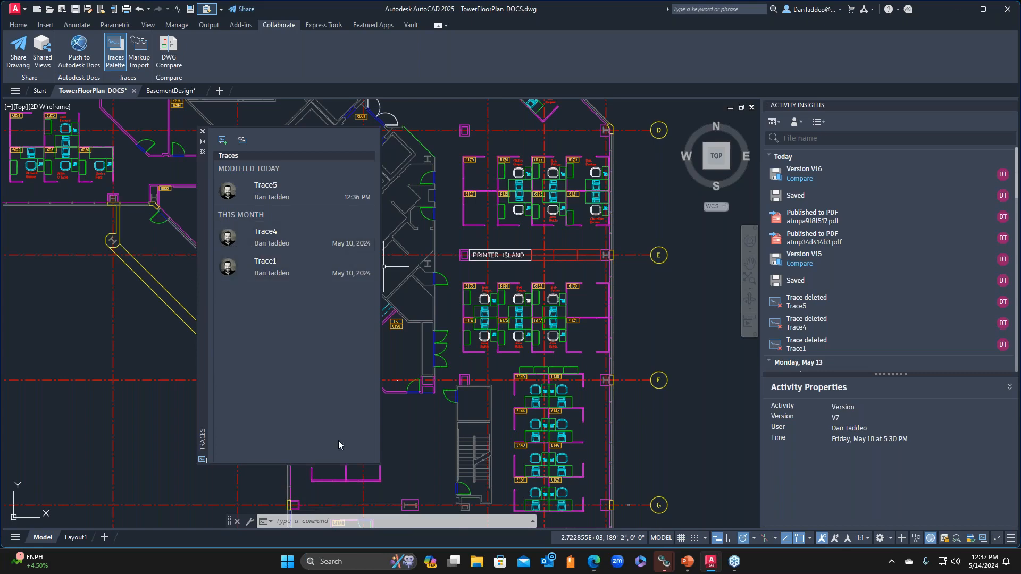
{"action": "left_click", "coordinate": [269, 267]}
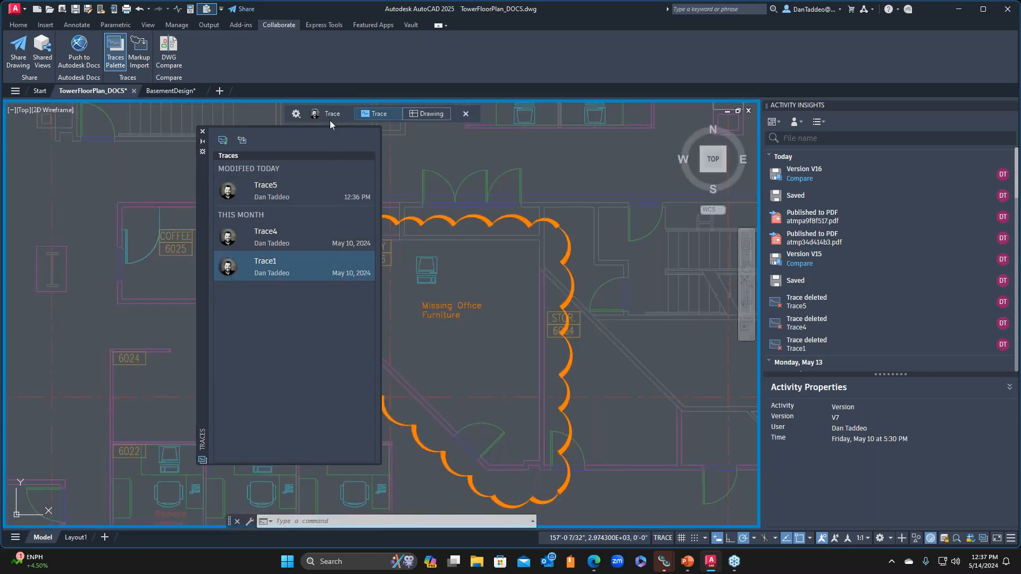
{"action": "left_click_drag", "start_coordinate": [209, 197], "coordinate": [40, 188]}
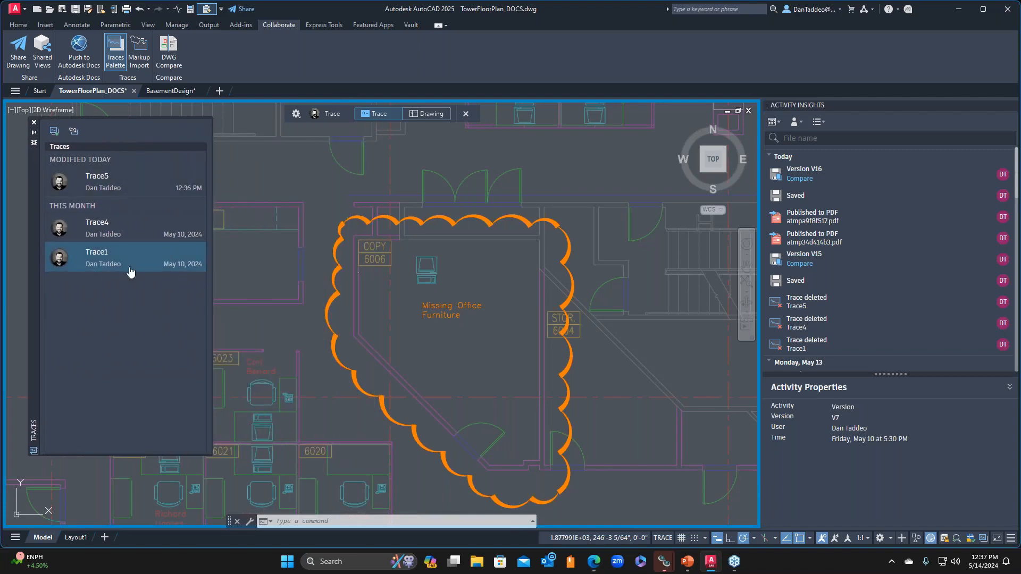
{"action": "scroll", "coordinate": [519, 337], "scroll_direction": "down", "scroll_amount": 2}
{"action": "scroll", "coordinate": [528, 330], "scroll_direction": "up", "scroll_amount": 5}
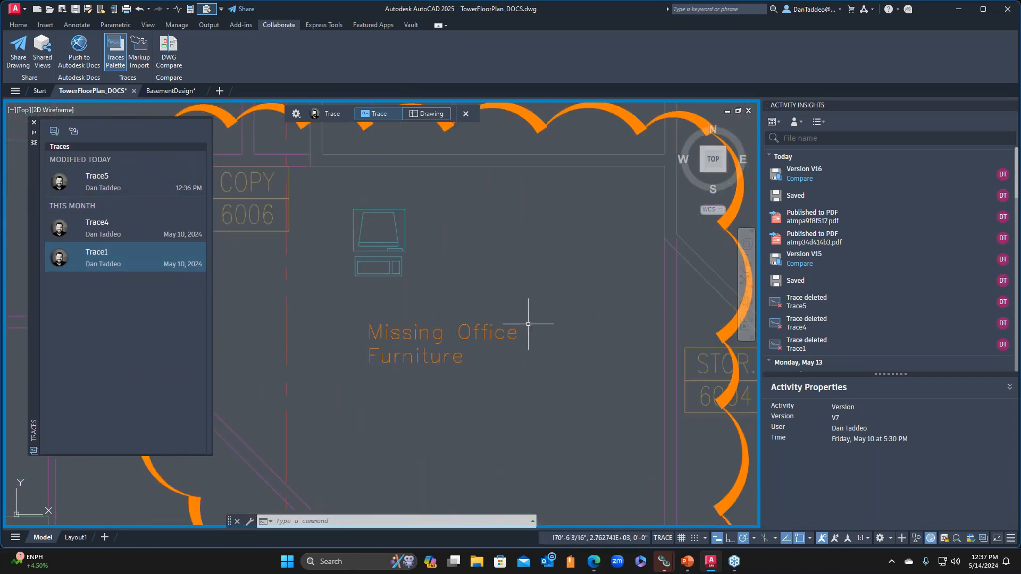
{"action": "scroll", "coordinate": [458, 287], "scroll_direction": "up", "scroll_amount": 1}
{"action": "scroll", "coordinate": [517, 355], "scroll_direction": "down", "scroll_amount": 5}
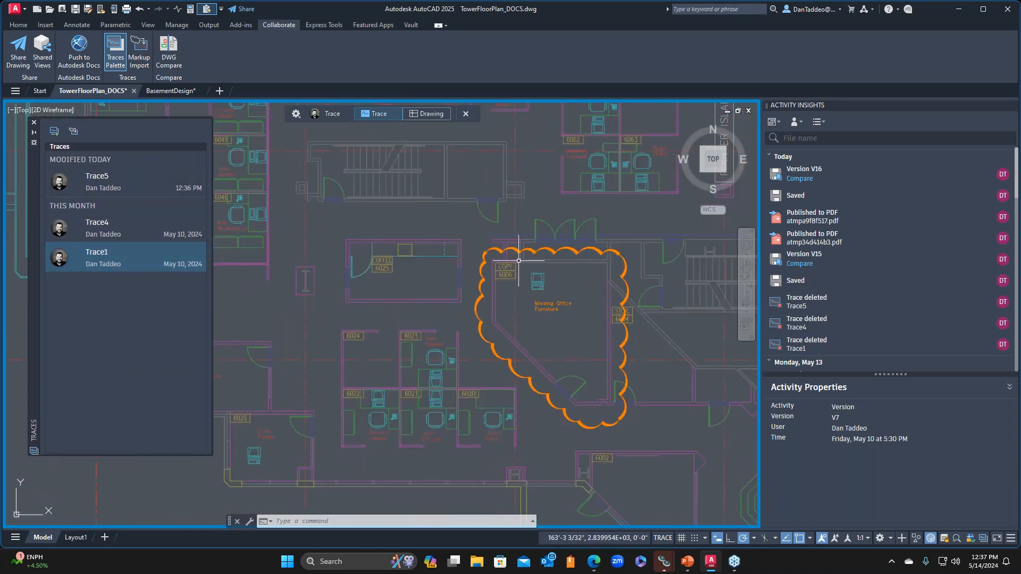
{"action": "scroll", "coordinate": [532, 313], "scroll_direction": "down", "scroll_amount": 3}
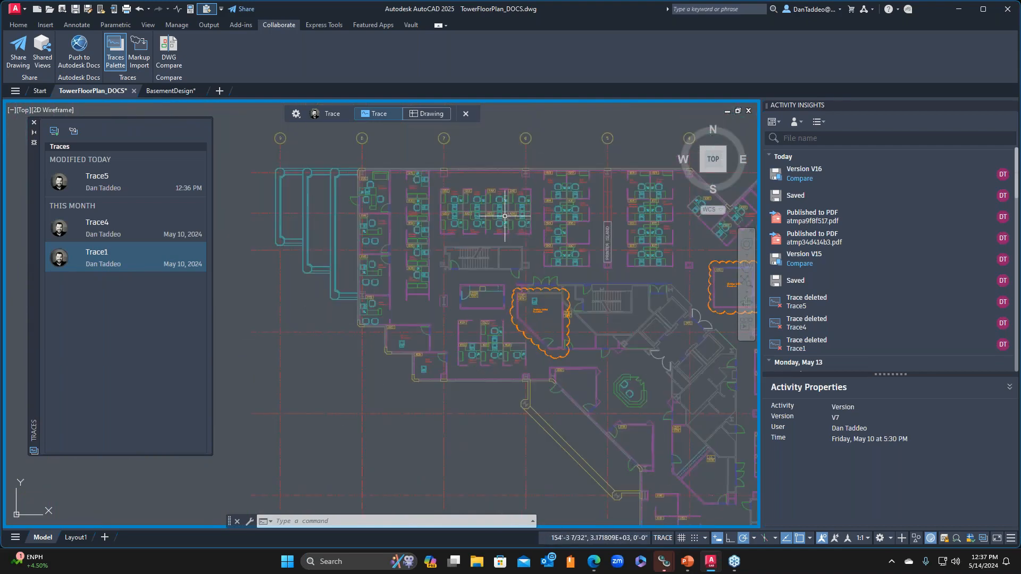
Bring the drawing in front of Trace1, examine the clouded room 6100, and close the trace.
{"action": "left_click", "coordinate": [424, 113]}
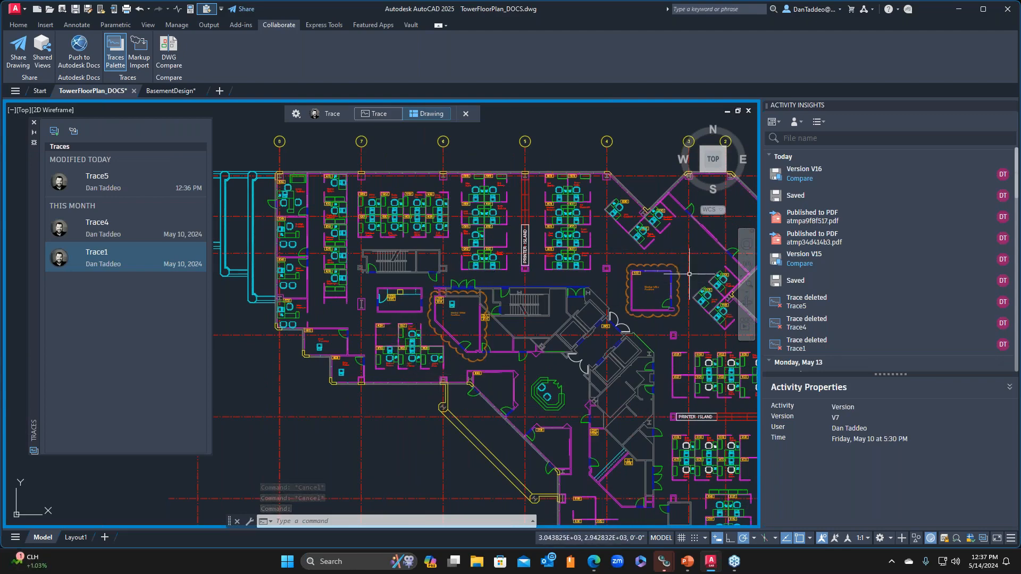
{"action": "scroll", "coordinate": [667, 281], "scroll_direction": "up", "scroll_amount": 5}
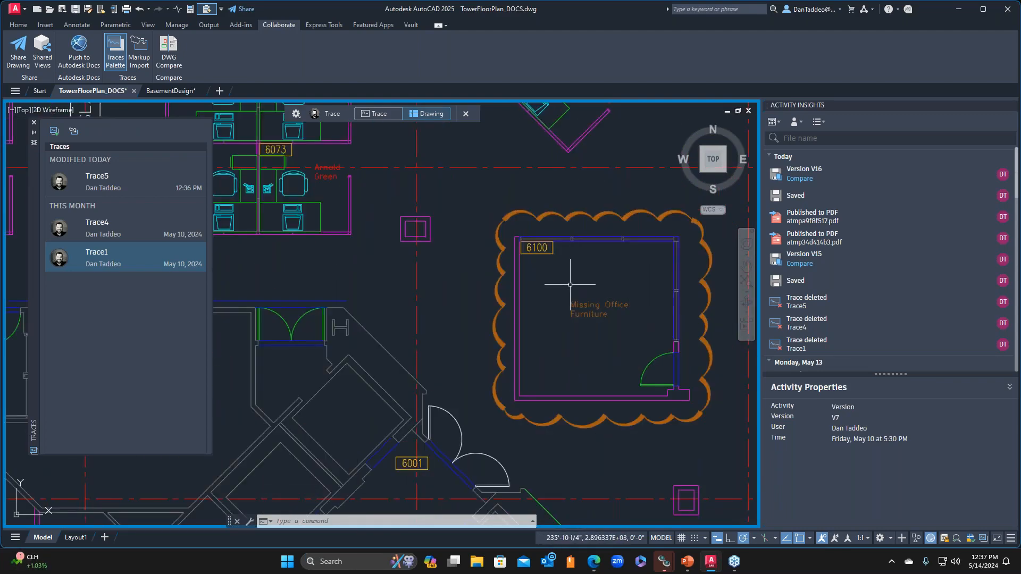
{"action": "scroll", "coordinate": [574, 297], "scroll_direction": "down", "scroll_amount": 5}
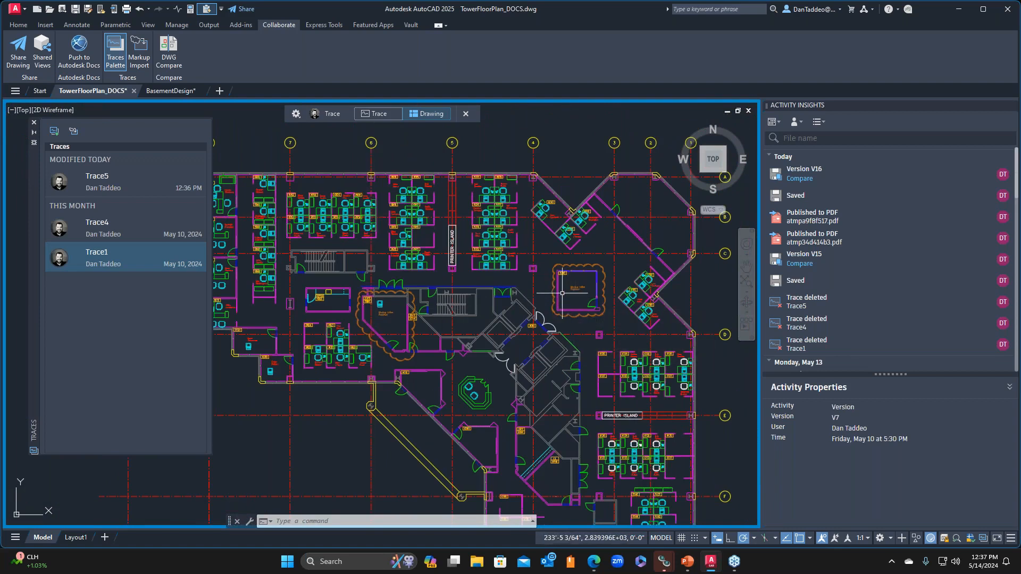
{"action": "left_click", "coordinate": [466, 113]}
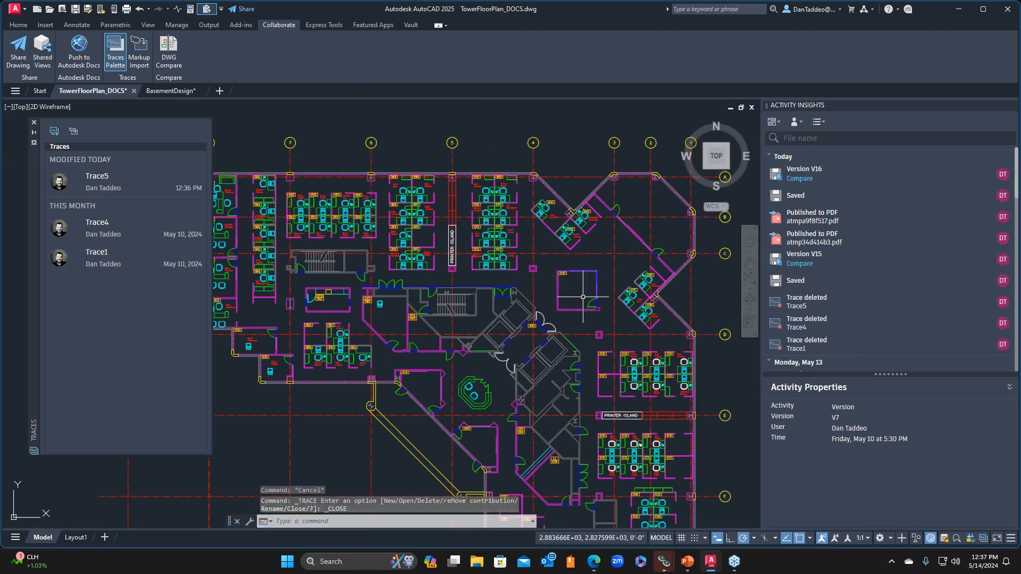
Save the tower floor plan drawing and close the traces list.
{"action": "scroll", "coordinate": [622, 348], "scroll_direction": "up", "scroll_amount": 5}
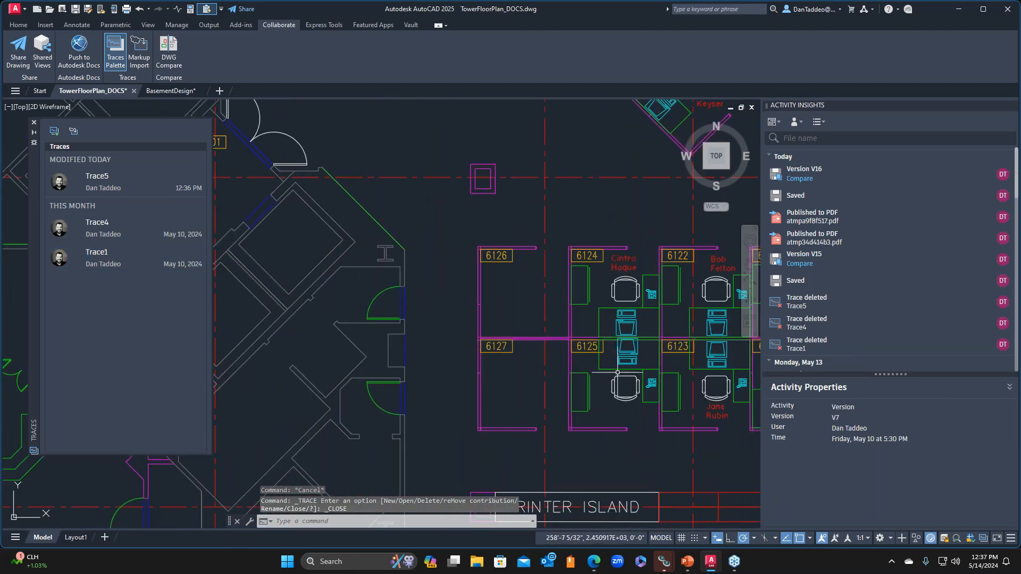
{"action": "scroll", "coordinate": [619, 373], "scroll_direction": "down", "scroll_amount": 4}
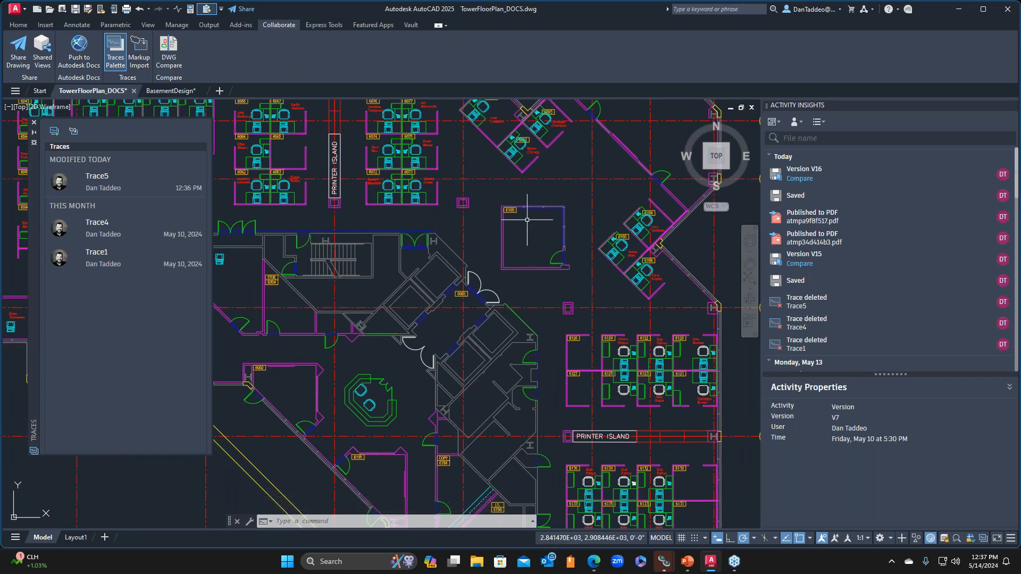
{"action": "key", "text": "ctrl+s"}
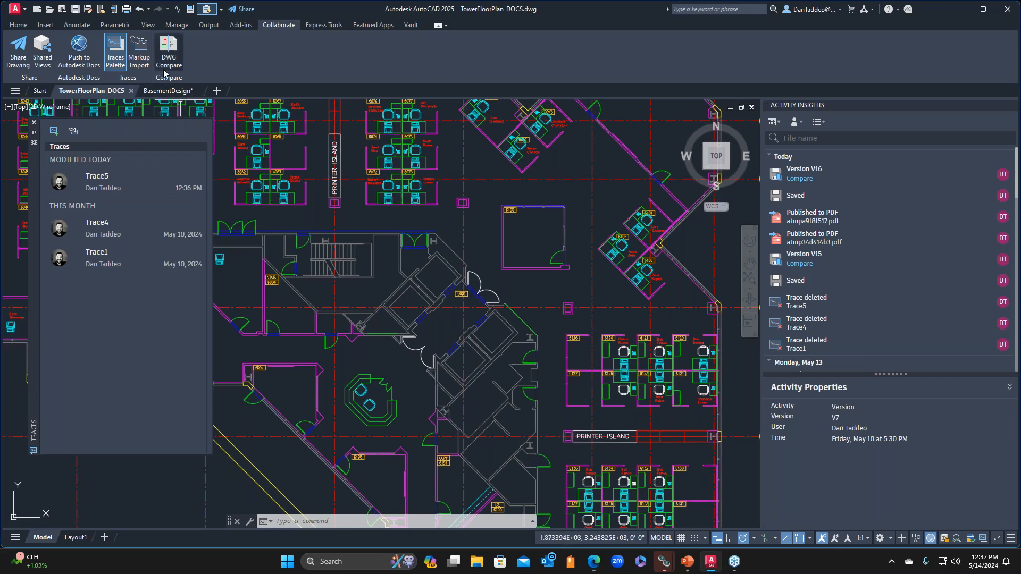
{"action": "left_click", "coordinate": [34, 123]}
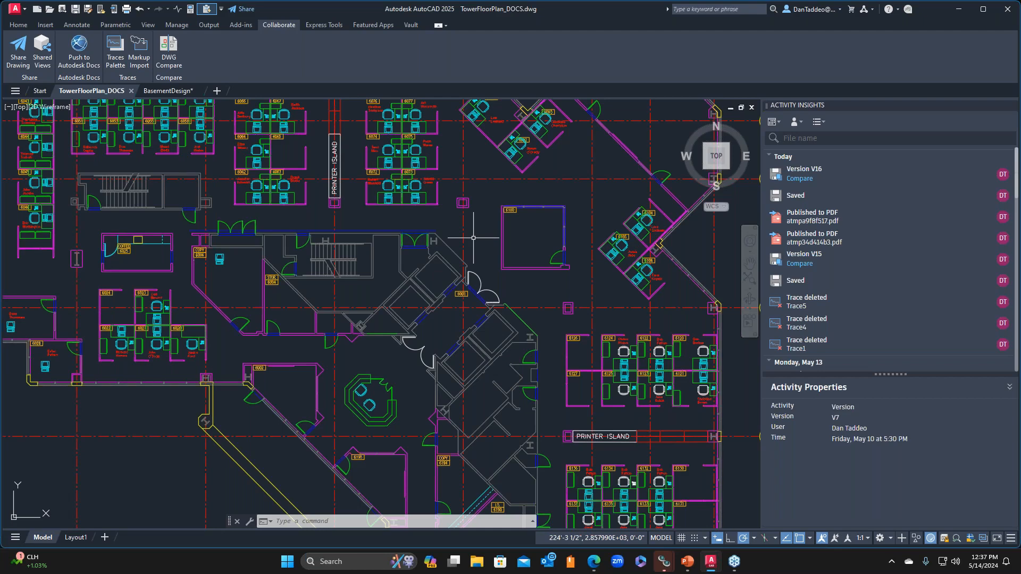
Review the Graphics Performance effects settings and diagnosis, and leave them unchanged.
{"action": "right_click", "coordinate": [931, 539]}
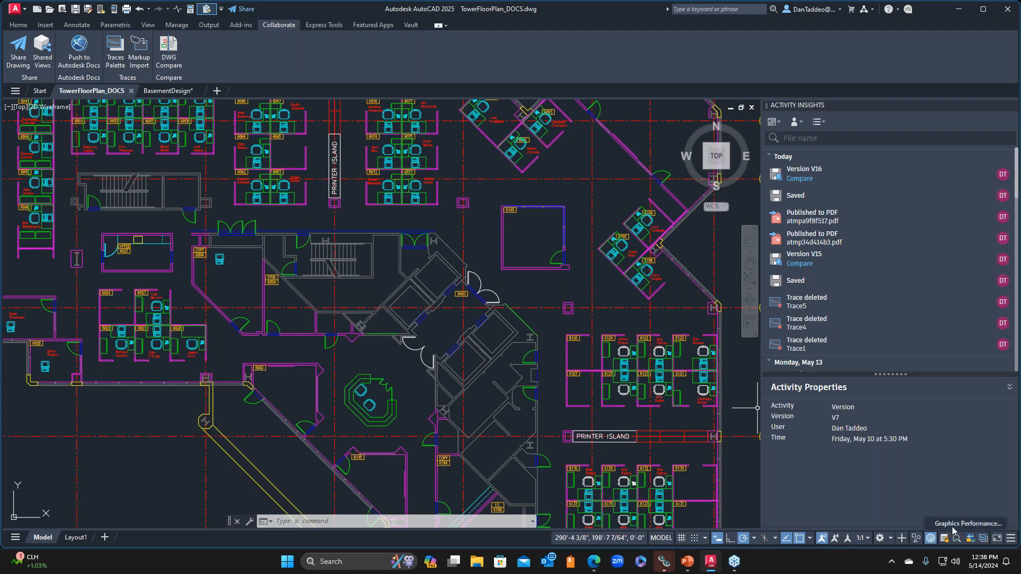
{"action": "left_click", "coordinate": [967, 524]}
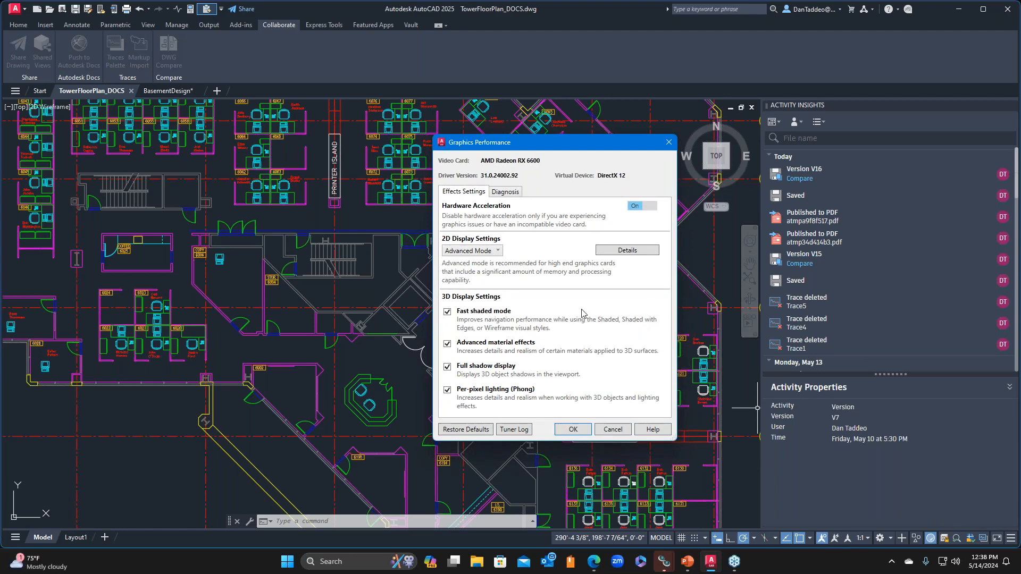
{"action": "left_click", "coordinate": [507, 192]}
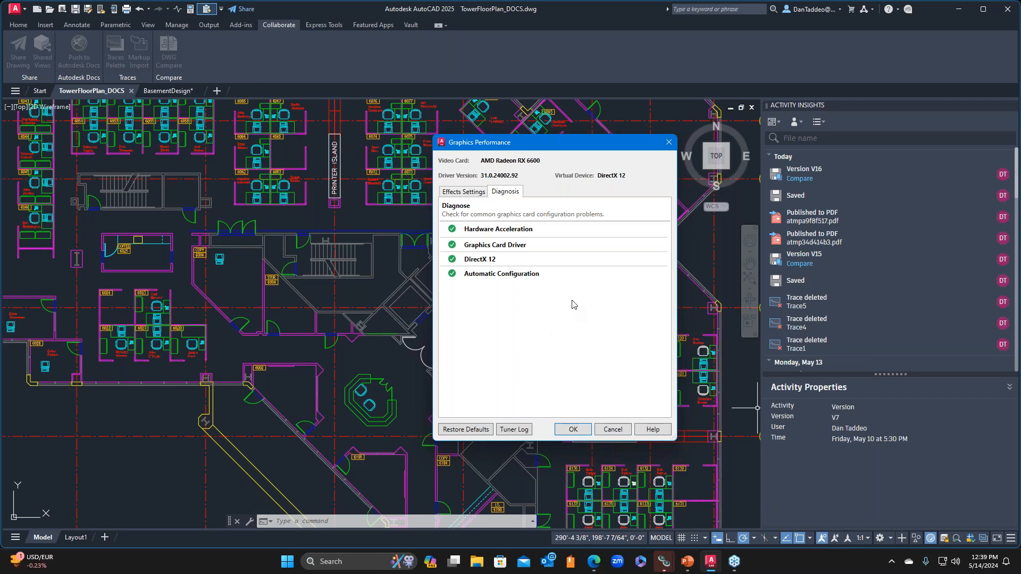
{"action": "left_click", "coordinate": [669, 143]}
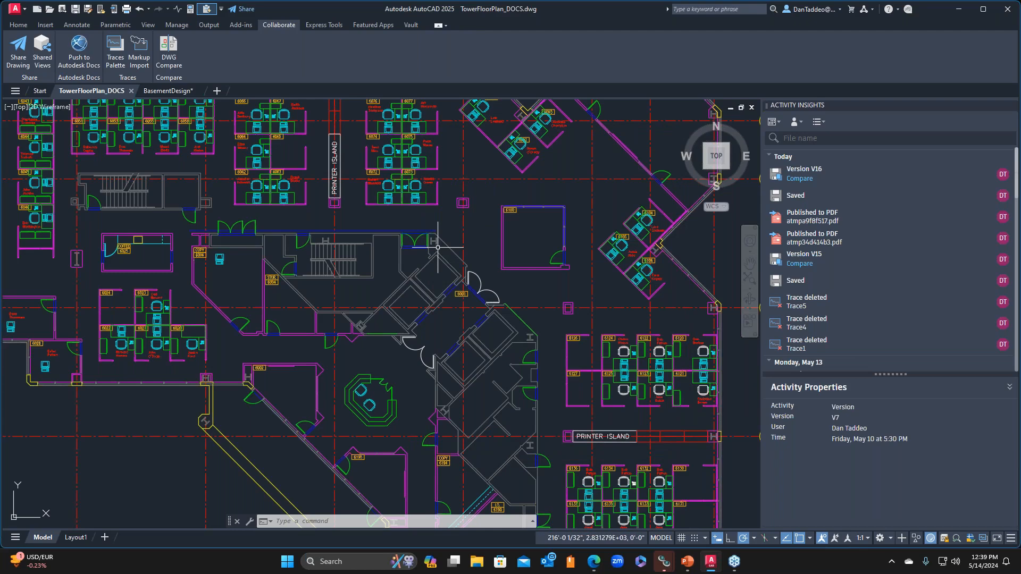
Start recording a new action macro in the floor plan drawing.
{"action": "middle_click_drag", "start_coordinate": [396, 242], "coordinate": [472, 244]}
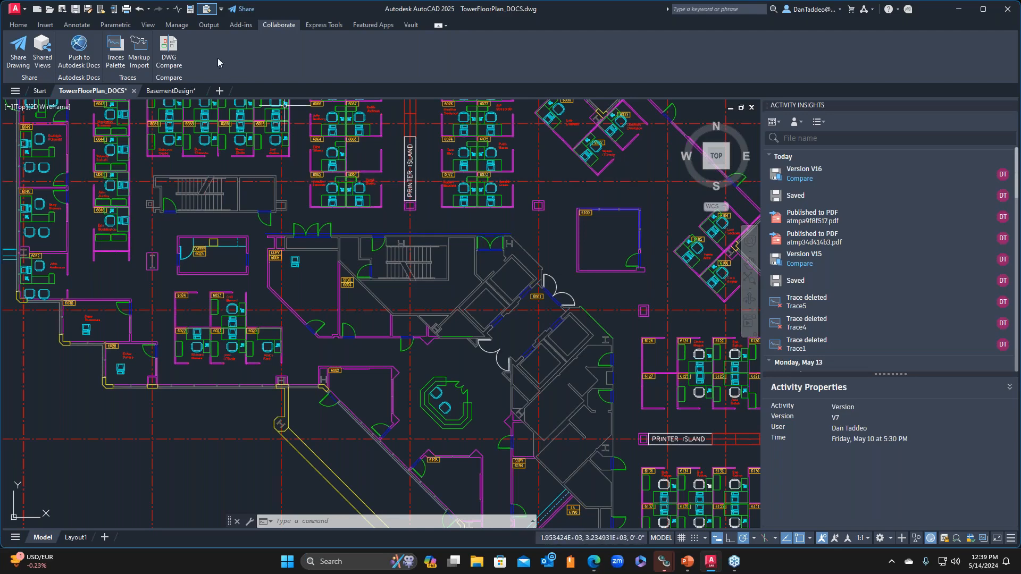
{"action": "left_click", "coordinate": [181, 27]}
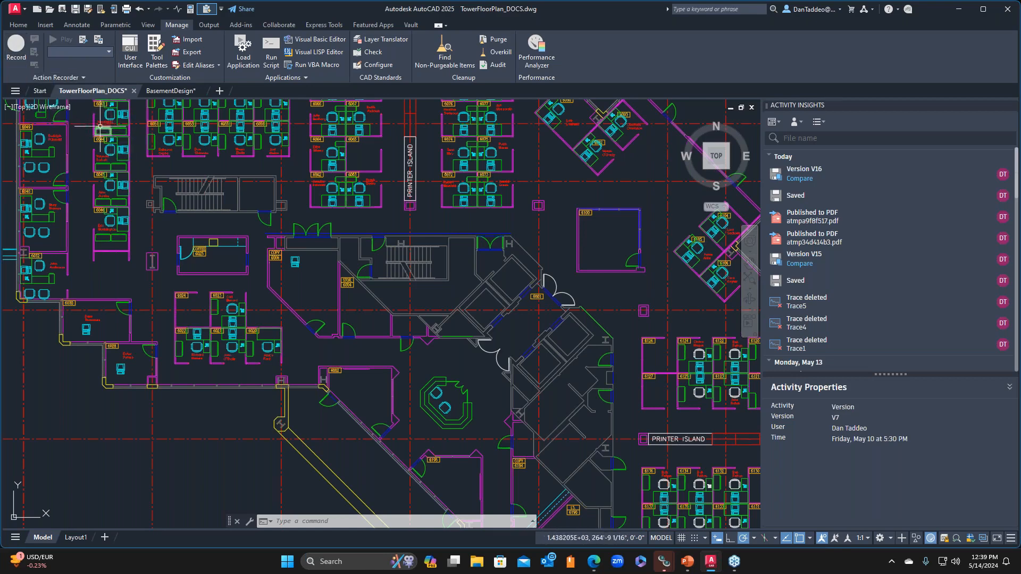
{"action": "left_click", "coordinate": [16, 45]}
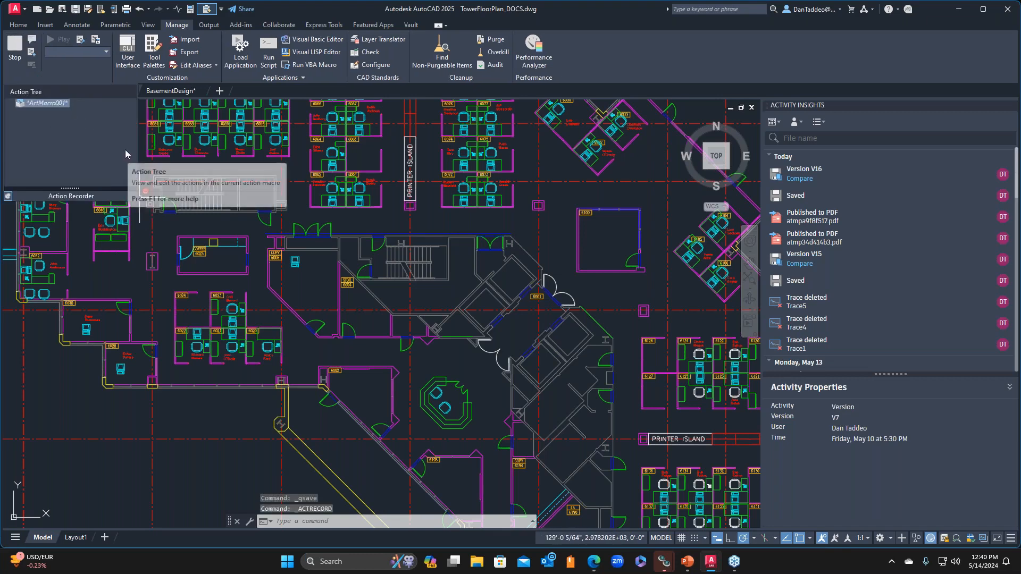
Draw a rectangle about 14 by 5 feet in the empty area just below the plan's southwest exterior wall while the macro records.
{"action": "left_click", "coordinate": [19, 25]}
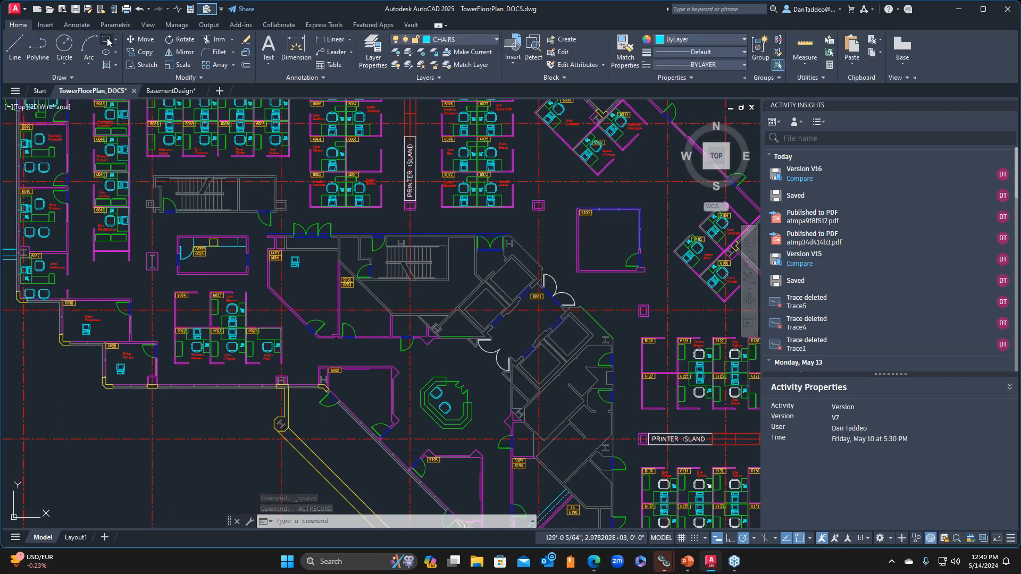
{"action": "left_click", "coordinate": [106, 39]}
{"action": "left_click", "coordinate": [77, 26]}
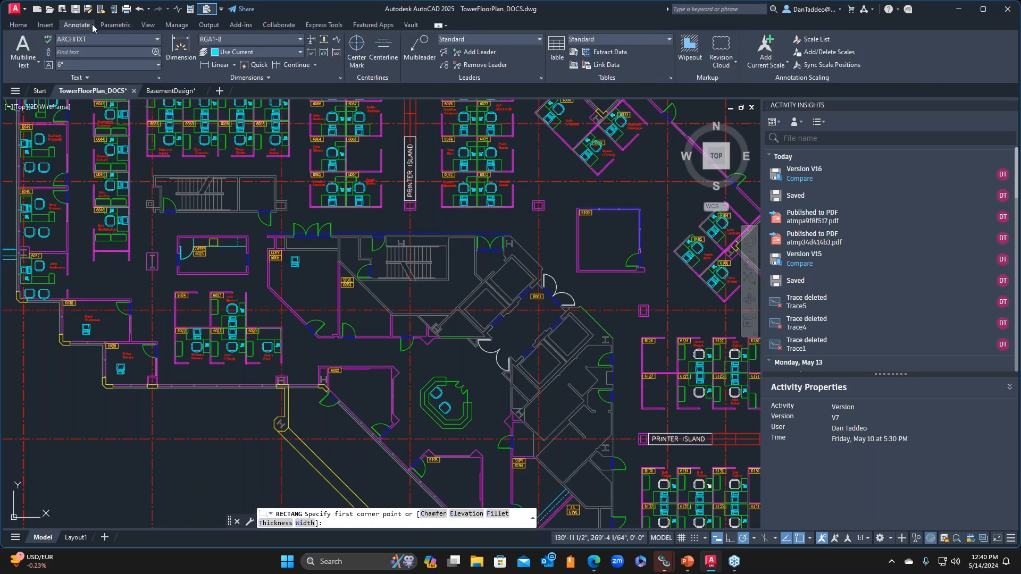
{"action": "left_click", "coordinate": [175, 25]}
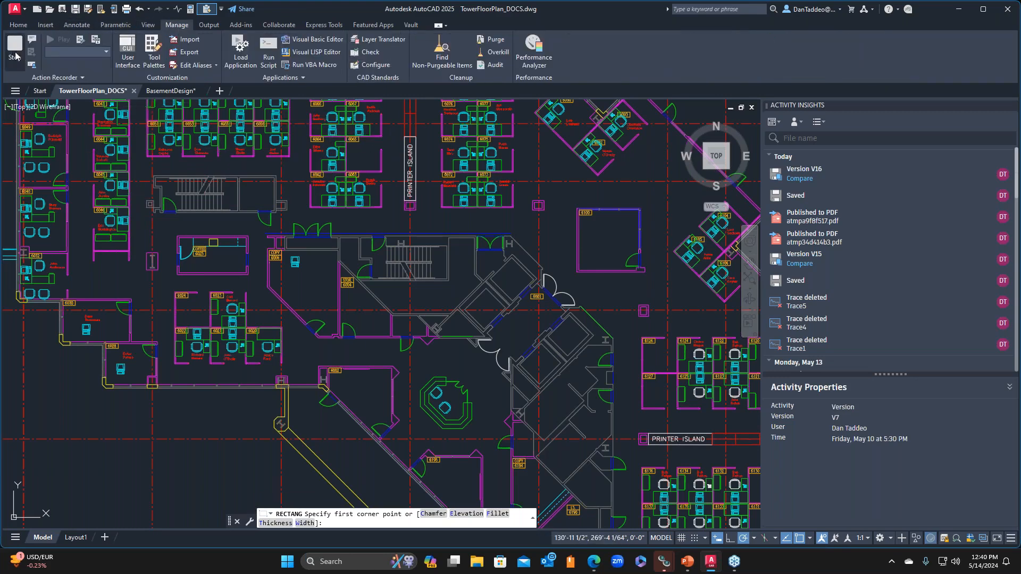
{"action": "left_click", "coordinate": [187, 401]}
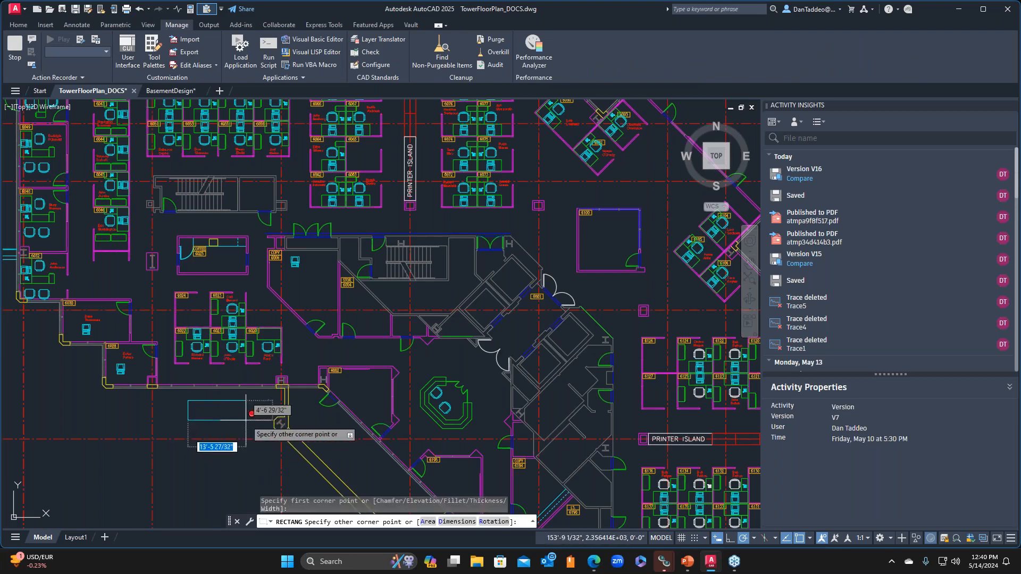
{"action": "left_click", "coordinate": [248, 424]}
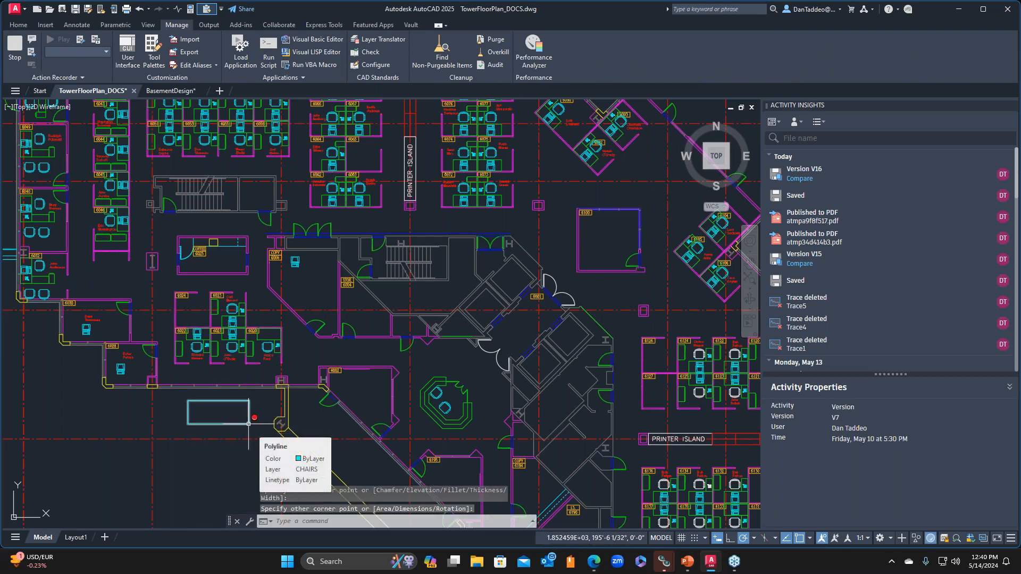
Stop recording the action macro, dismiss its settings without saving, and cancel the repeated rectangle command.
{"action": "key", "text": "Return"}
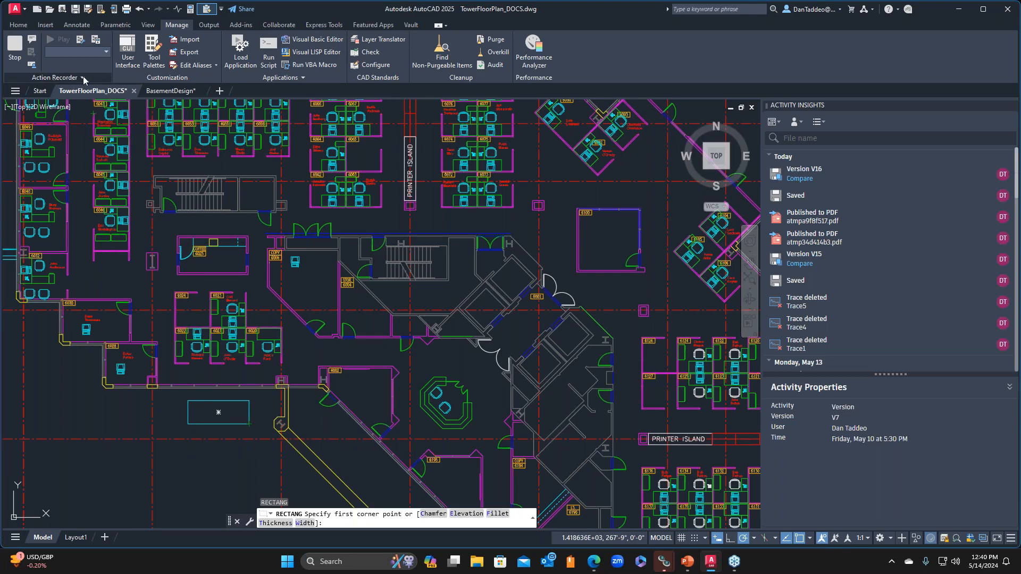
{"action": "left_click", "coordinate": [15, 47]}
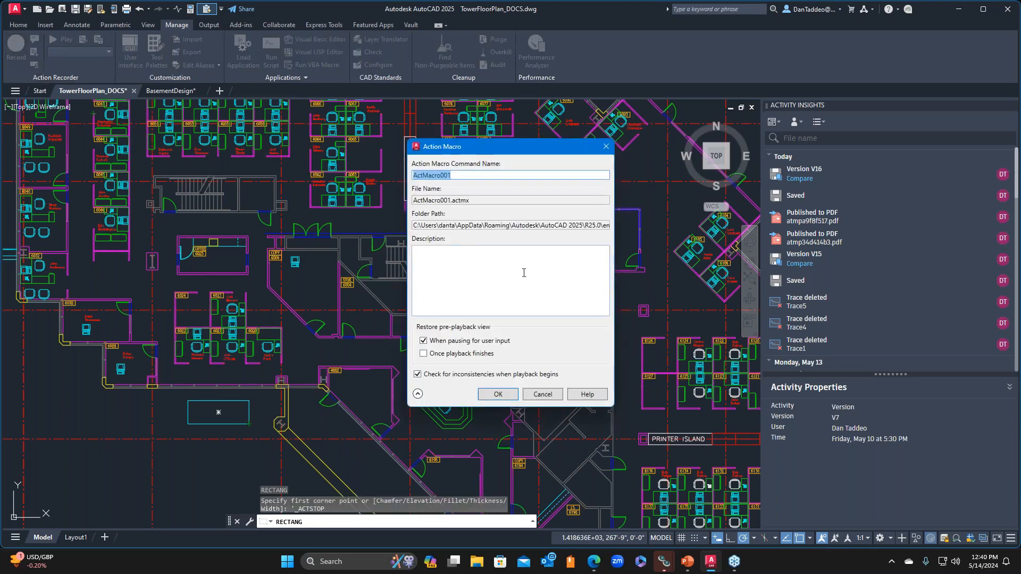
{"action": "left_click", "coordinate": [476, 200]}
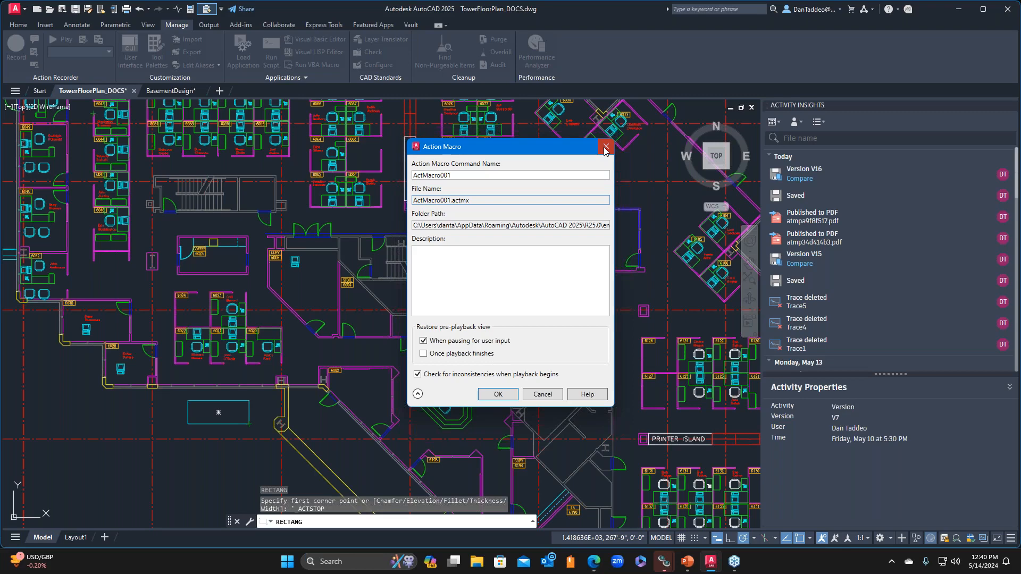
{"action": "left_click", "coordinate": [605, 147]}
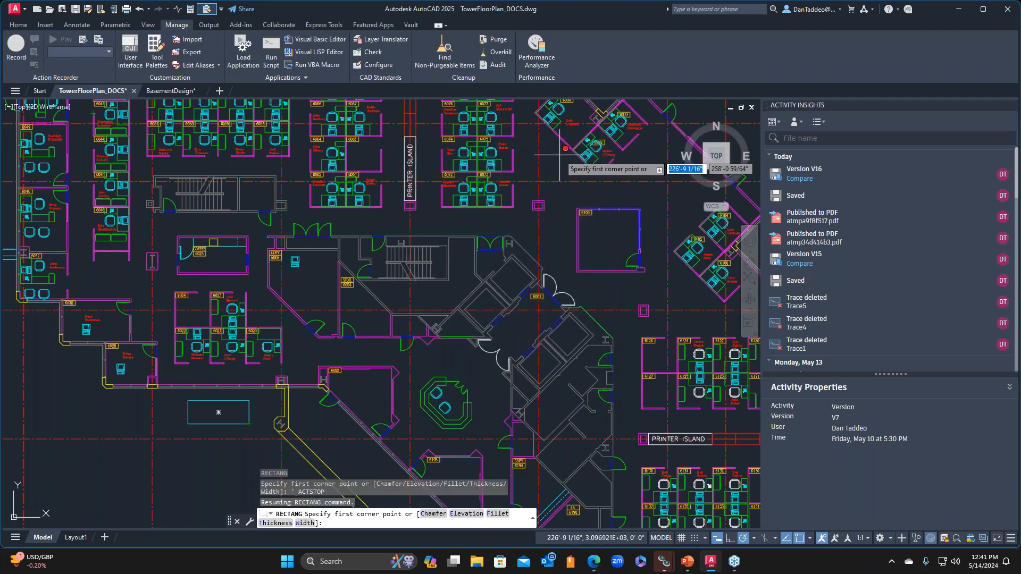
{"action": "key", "text": "Escape"}
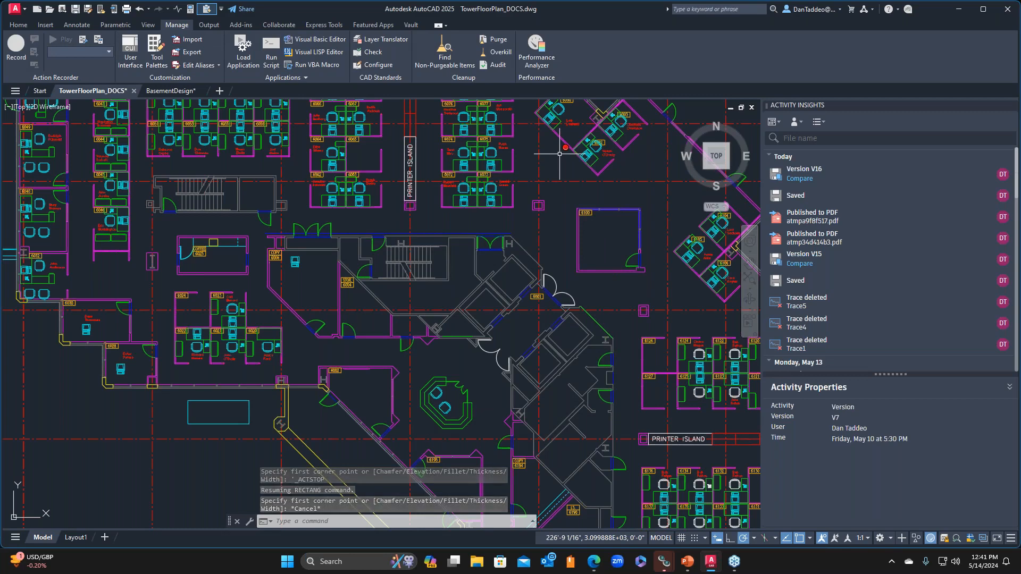
Open the Data Extraction wizard to view its starting options, and close it without extracting anything.
{"action": "left_click", "coordinate": [81, 26]}
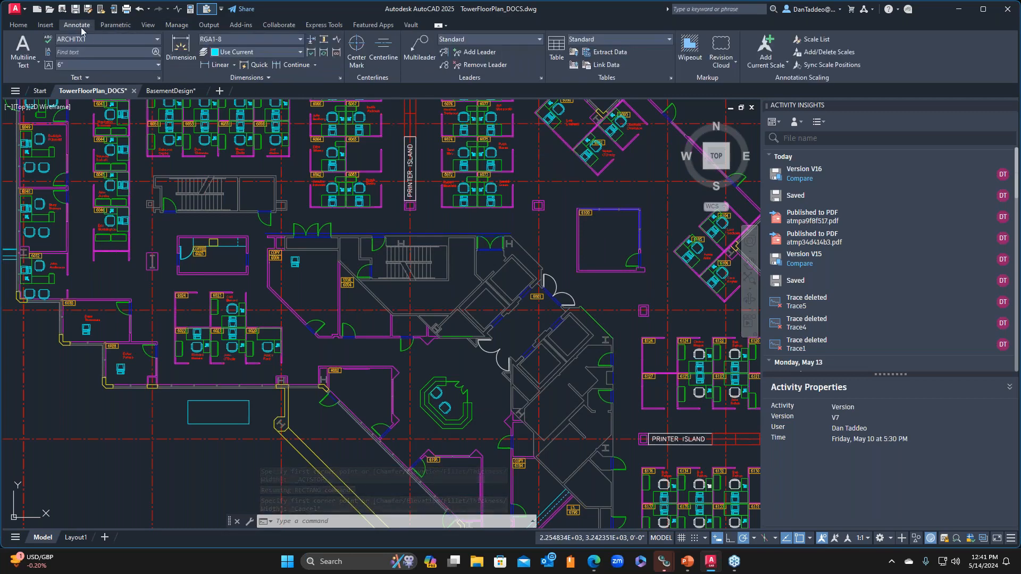
{"action": "left_click", "coordinate": [609, 54]}
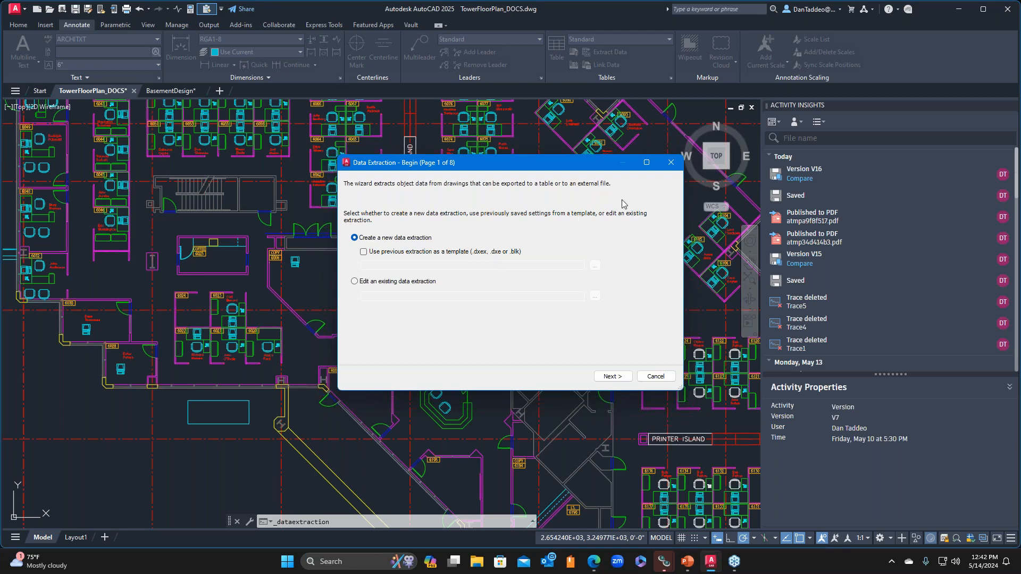
{"action": "left_click", "coordinate": [671, 168]}
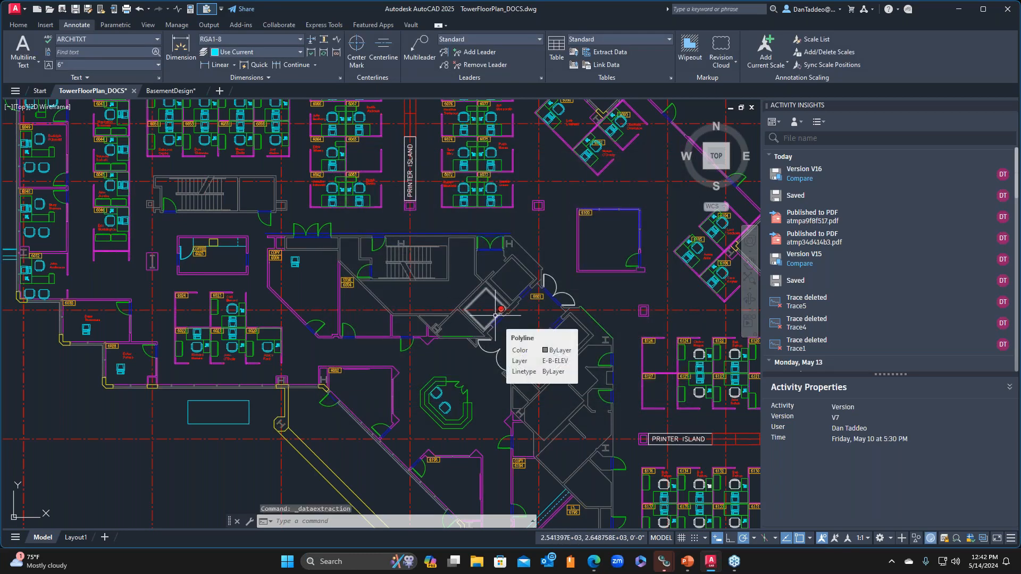
Select the loose chair linework in cubicle 6132 and start BCONVERT on it.
{"action": "scroll", "coordinate": [495, 315], "scroll_direction": "down", "scroll_amount": 5}
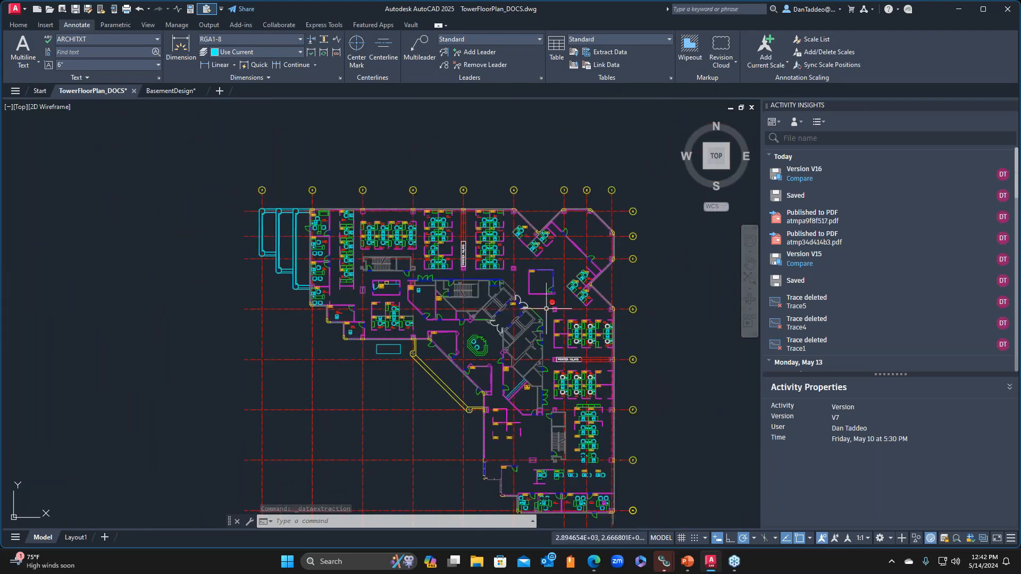
{"action": "middle_click_drag", "start_coordinate": [532, 319], "coordinate": [542, 254]}
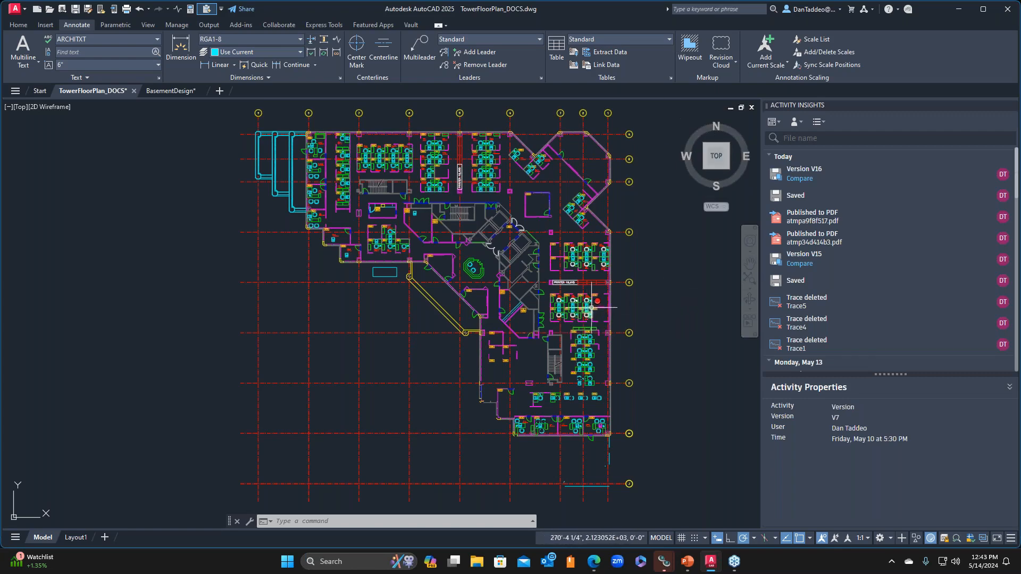
{"action": "scroll", "coordinate": [589, 300], "scroll_direction": "up", "scroll_amount": 6}
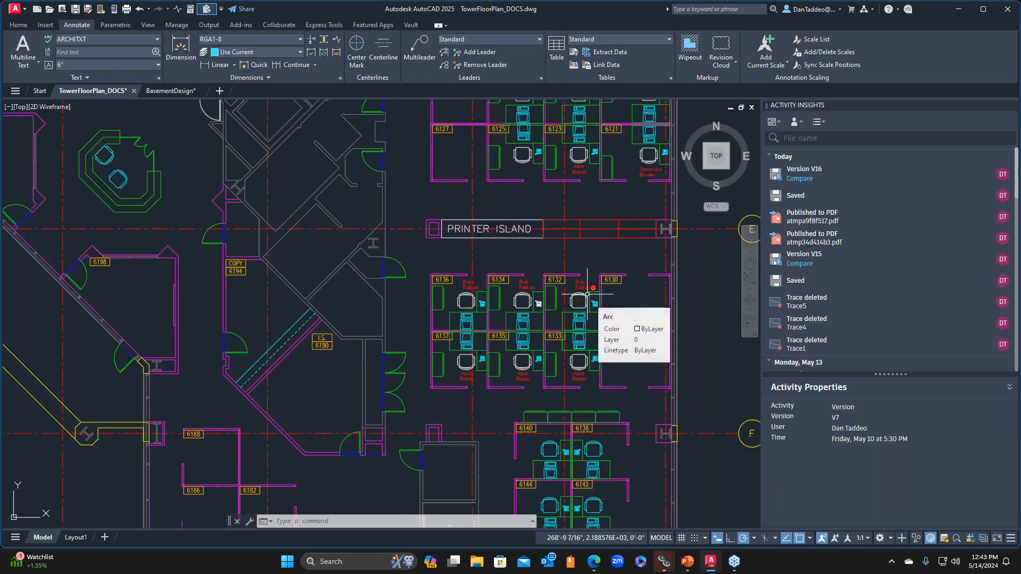
{"action": "scroll", "coordinate": [584, 295], "scroll_direction": "up", "scroll_amount": 6}
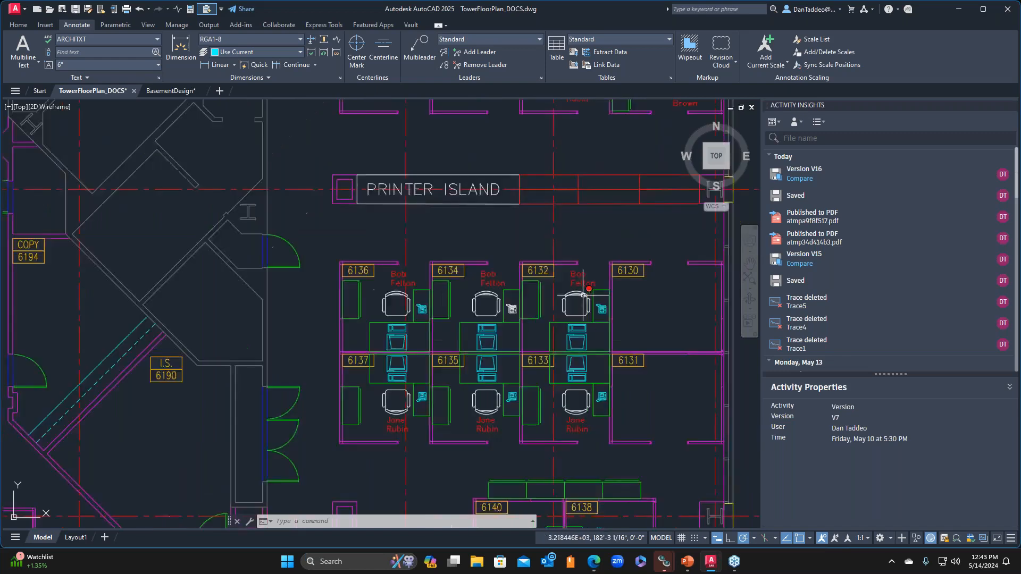
{"action": "left_click", "coordinate": [583, 293]}
{"action": "left_click", "coordinate": [563, 316]}
{"action": "key", "text": "Escape"}
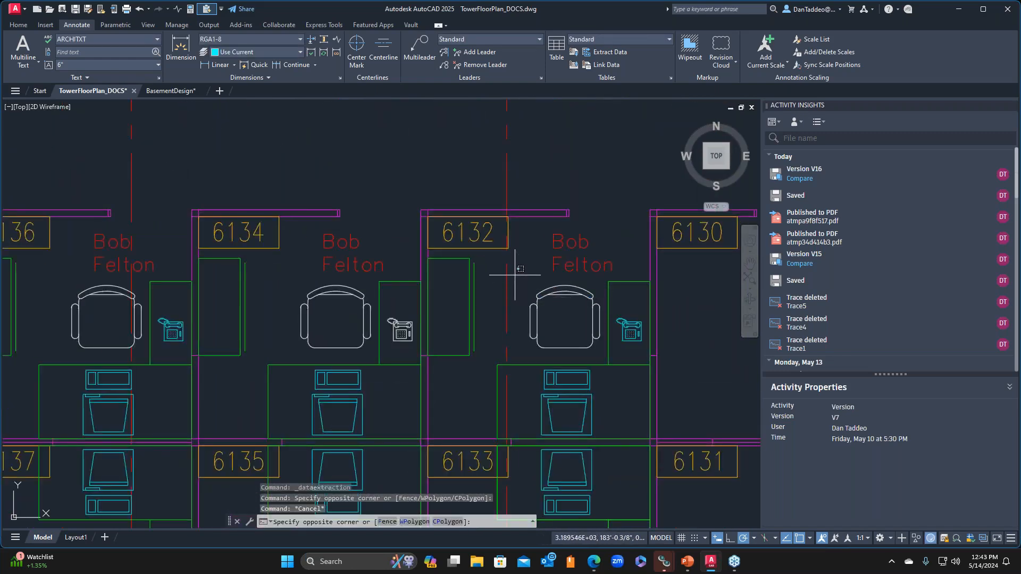
{"action": "left_click", "coordinate": [514, 274]}
{"action": "left_click", "coordinate": [607, 363]}
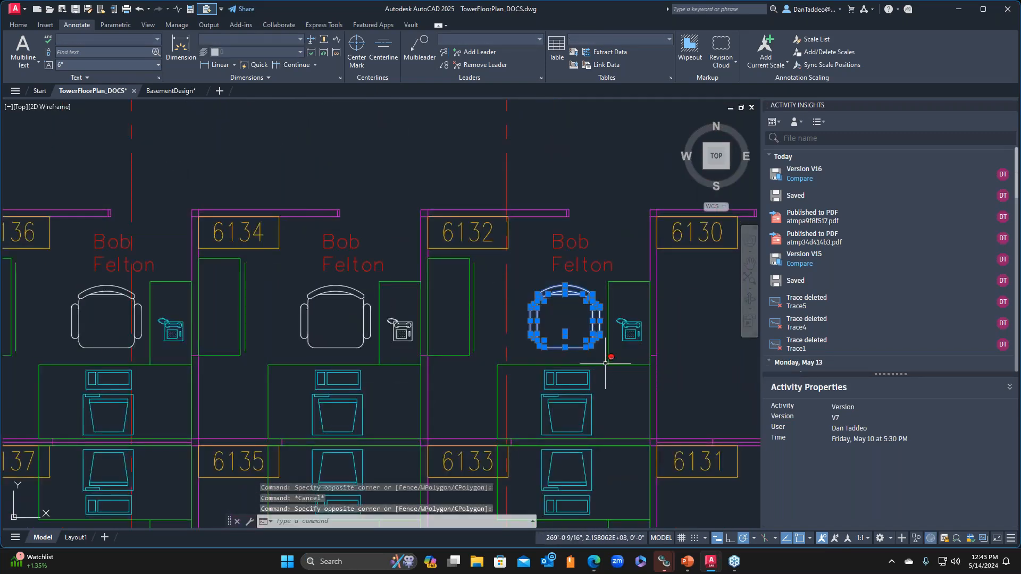
{"action": "type", "text": "bje"}
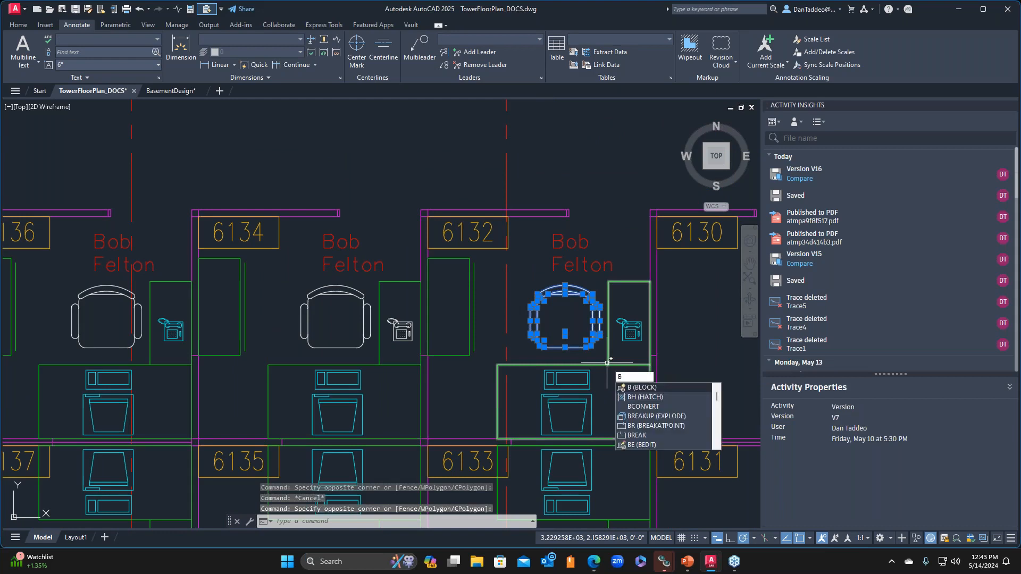
{"action": "type", "text": "c"}
{"action": "key", "text": "Return"}
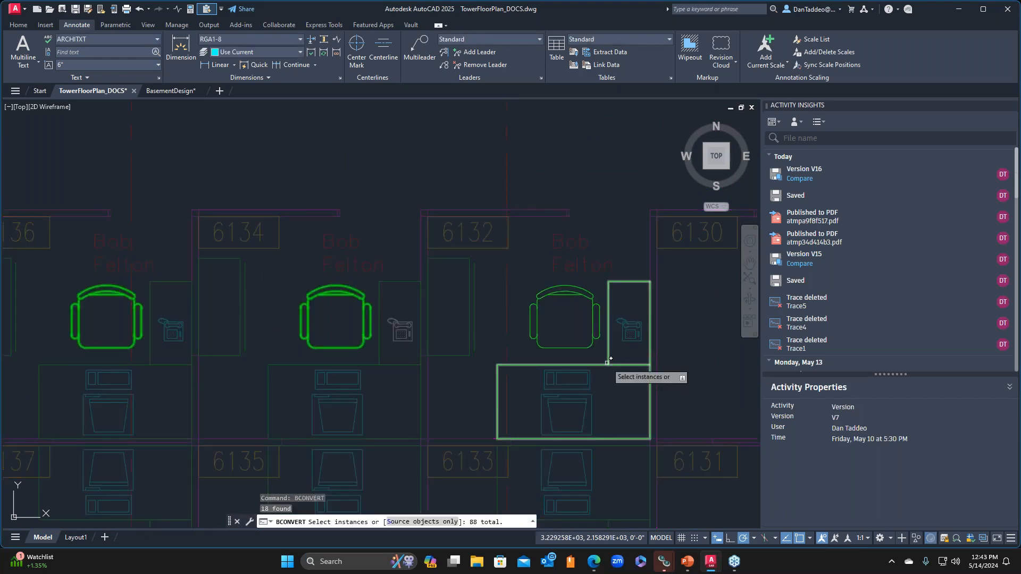
Check the matching chair instances highlighted across the floor plan and accept all of them for conversion.
{"action": "scroll", "coordinate": [597, 234], "scroll_direction": "down", "scroll_amount": 5}
{"action": "mouse_move", "coordinate": [654, 321]}
{"action": "middle_mouse_down"}
{"action": "mouse_move", "coordinate": [631, 269]}
{"action": "mouse_move", "coordinate": [652, 403]}
{"action": "mouse_move", "coordinate": [574, 260]}
{"action": "middle_mouse_up"}
{"action": "scroll", "coordinate": [631, 269], "scroll_direction": "down", "scroll_amount": 4}
{"action": "scroll", "coordinate": [544, 263], "scroll_direction": "up", "scroll_amount": 8}
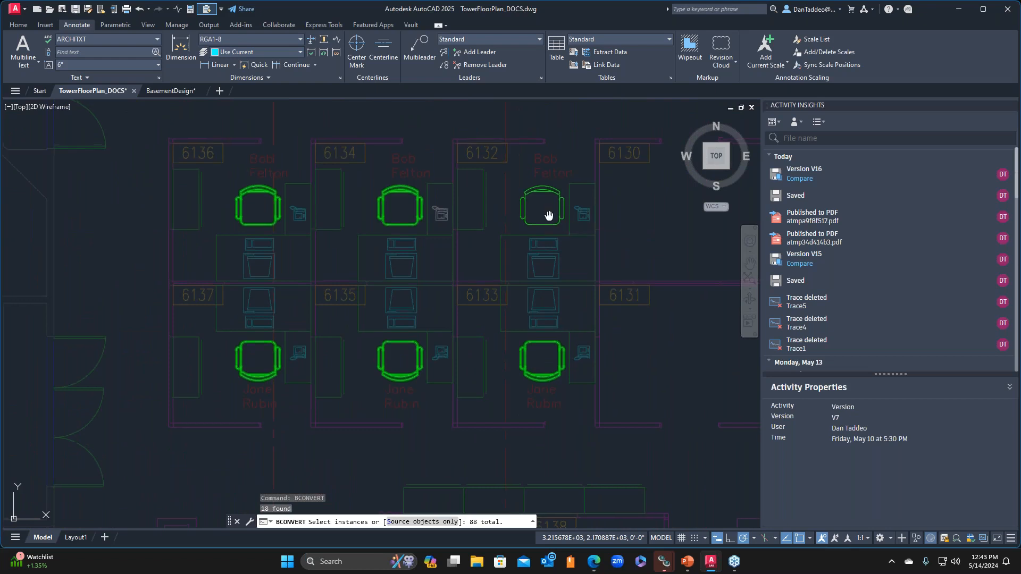
{"action": "middle_click_drag", "start_coordinate": [549, 215], "coordinate": [532, 265]}
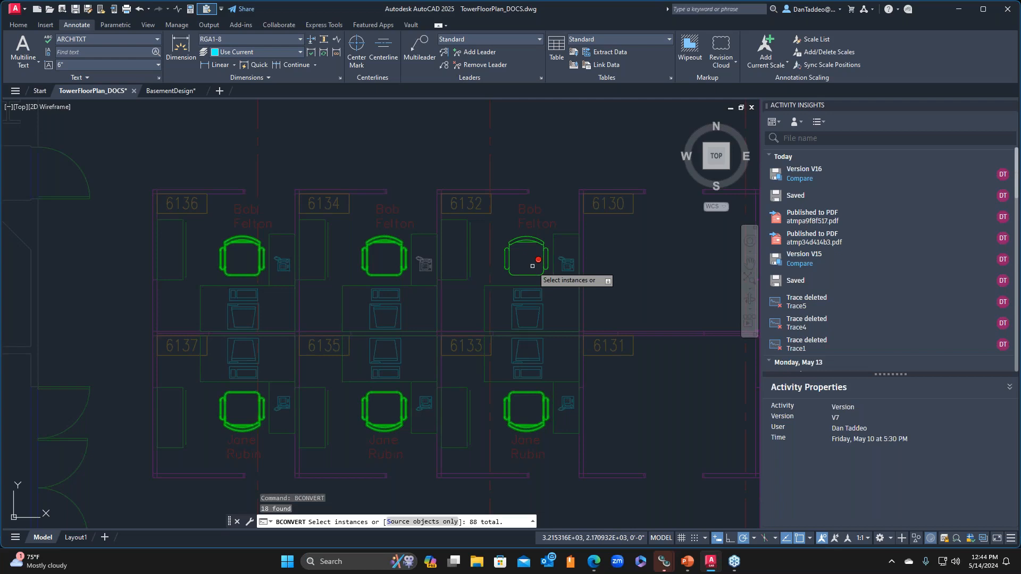
{"action": "scroll", "coordinate": [560, 318], "scroll_direction": "down", "scroll_amount": 8}
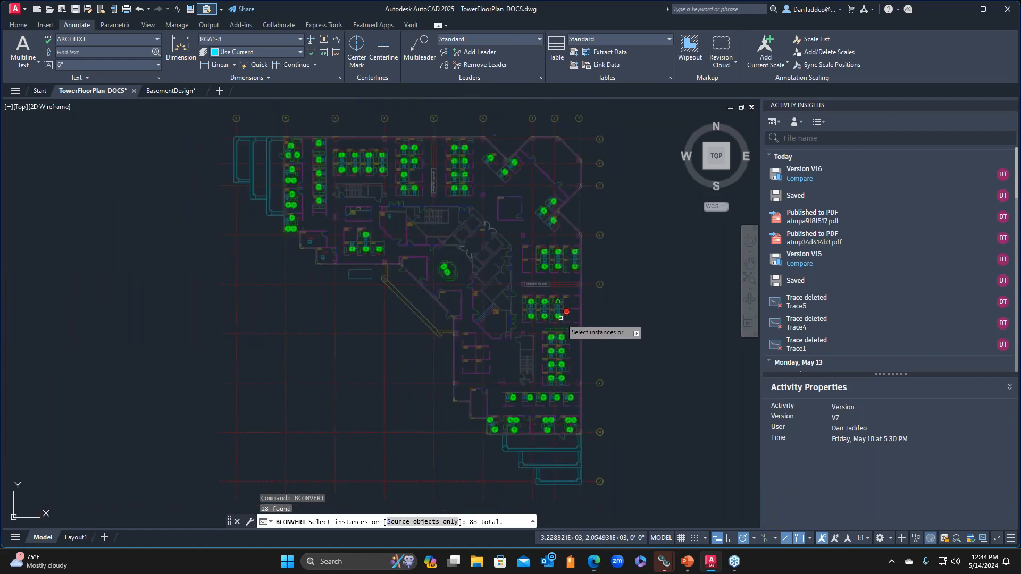
{"action": "scroll", "coordinate": [560, 318], "scroll_direction": "up", "scroll_amount": 8}
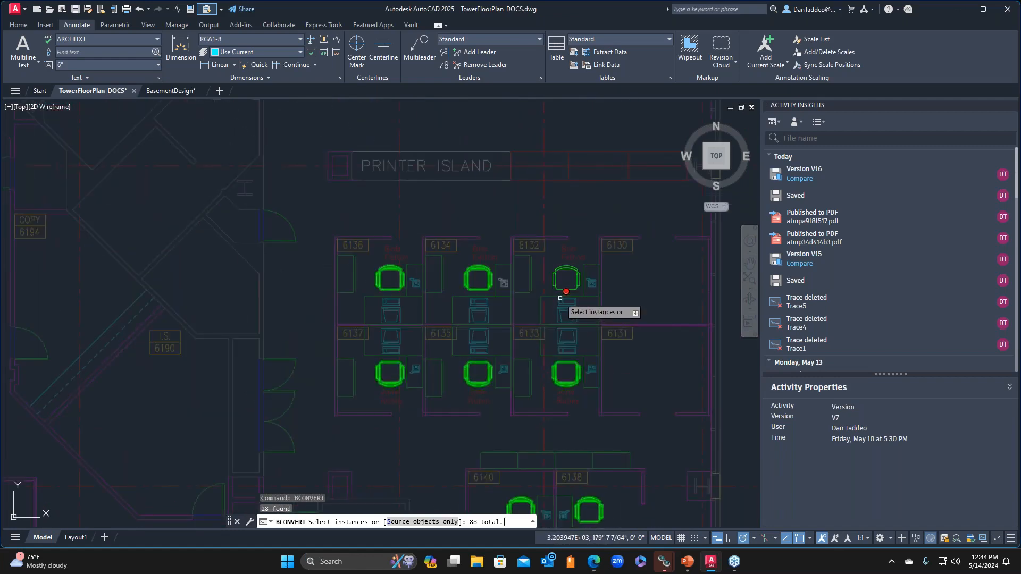
{"action": "key", "text": "Return"}
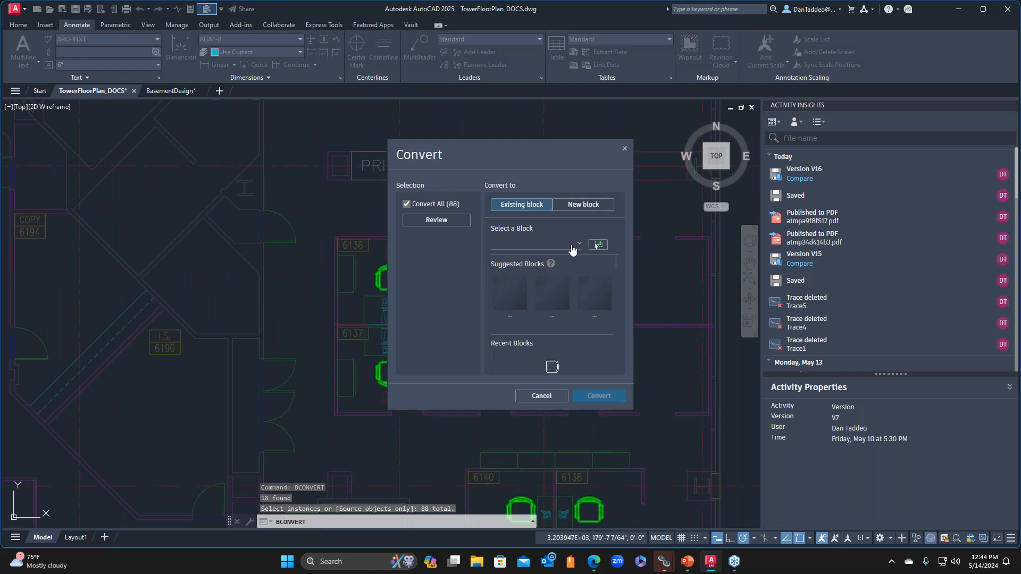
Convert all the chair instances to the recent CHAIR7 block, redefine the existing block definition, and accept the placement.
{"action": "left_click", "coordinate": [578, 244]}
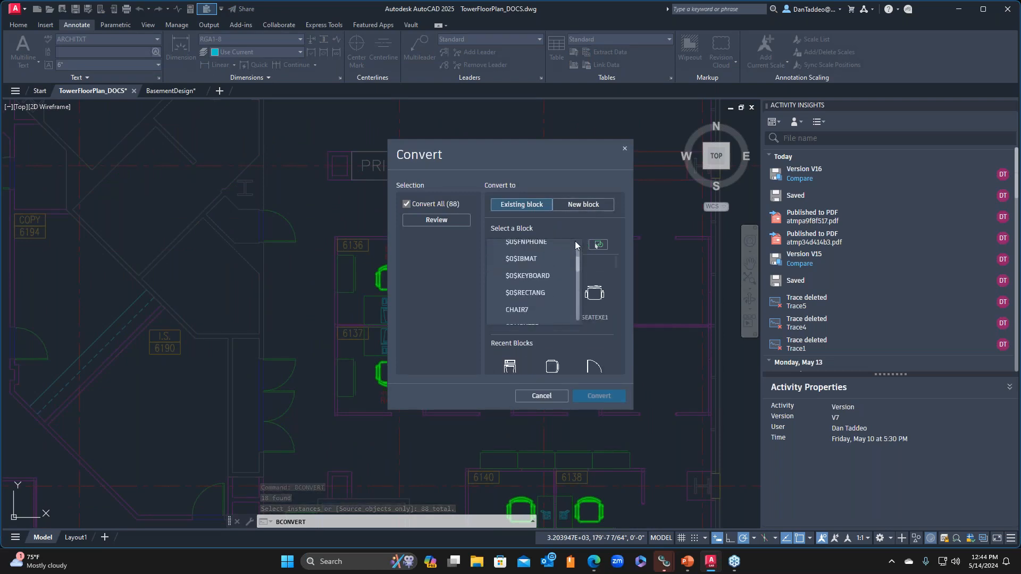
{"action": "left_click", "coordinate": [578, 243]}
{"action": "scroll", "coordinate": [585, 320], "scroll_direction": "down", "scroll_amount": 3}
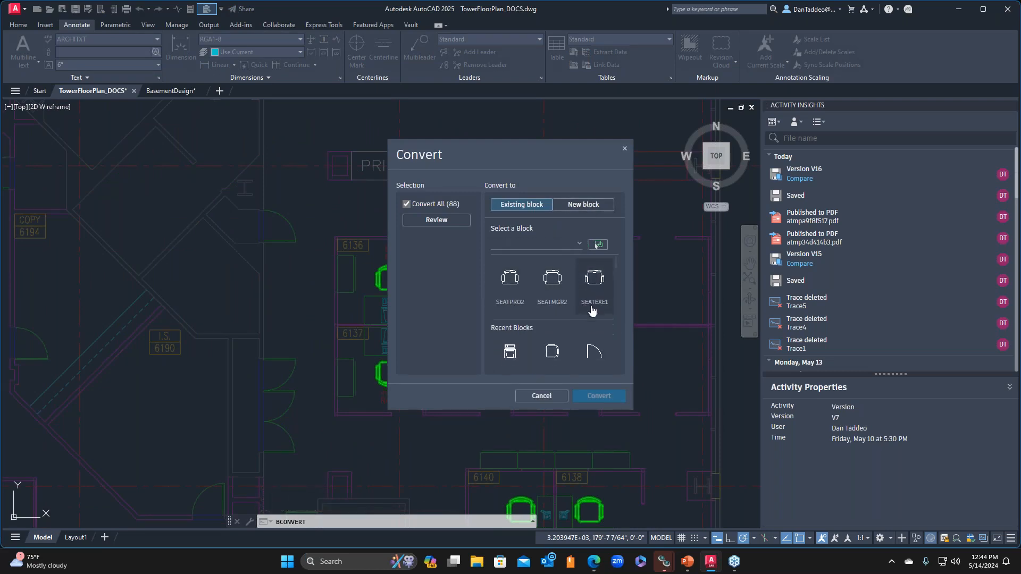
{"action": "left_click", "coordinate": [552, 286]}
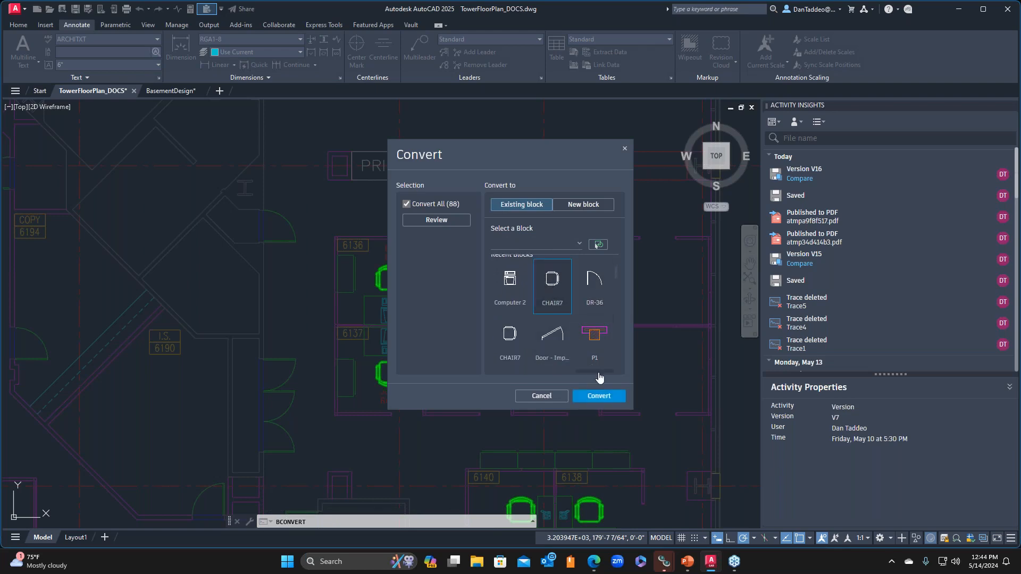
{"action": "left_click", "coordinate": [609, 398]}
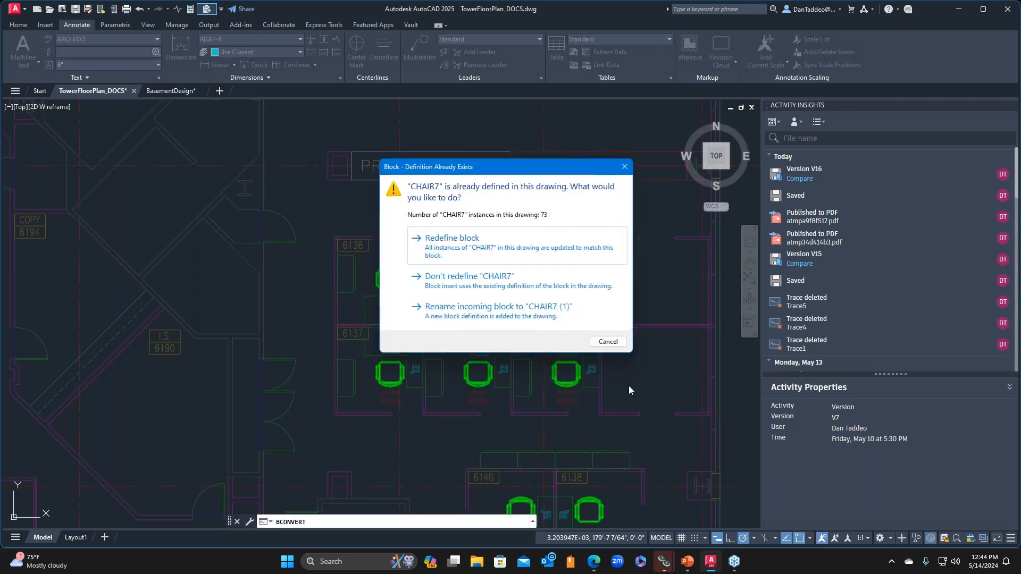
{"action": "left_click", "coordinate": [479, 238]}
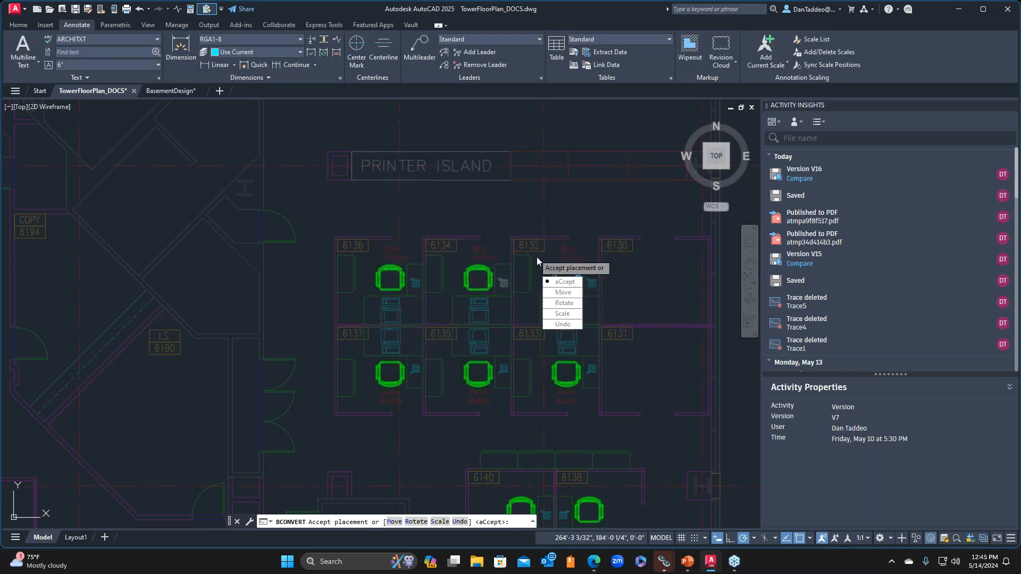
{"action": "key", "text": "Return"}
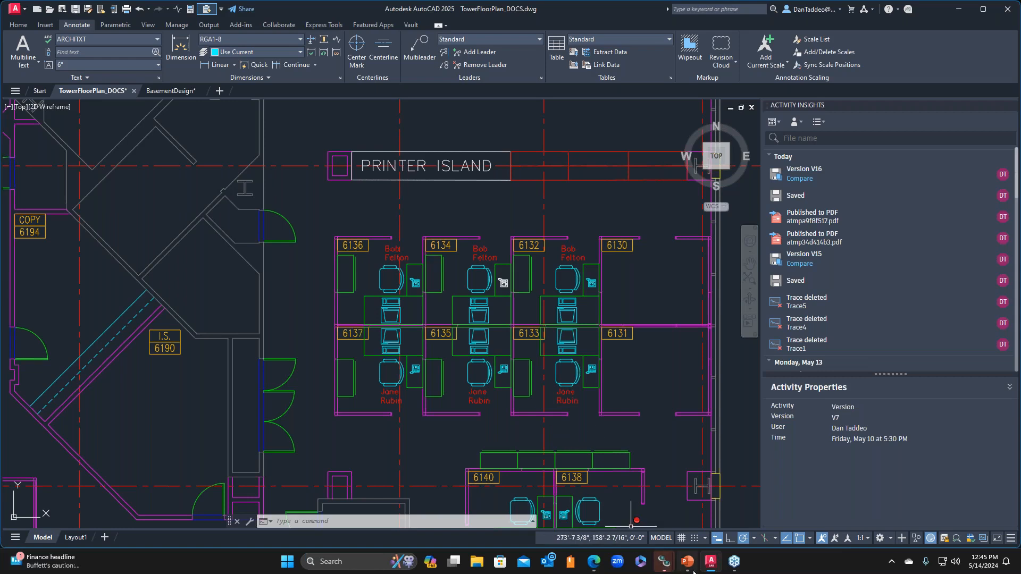
Review which ribbon tabs can be shown or hidden, without changing the selection.
{"action": "mouse_move", "coordinate": [687, 561]}
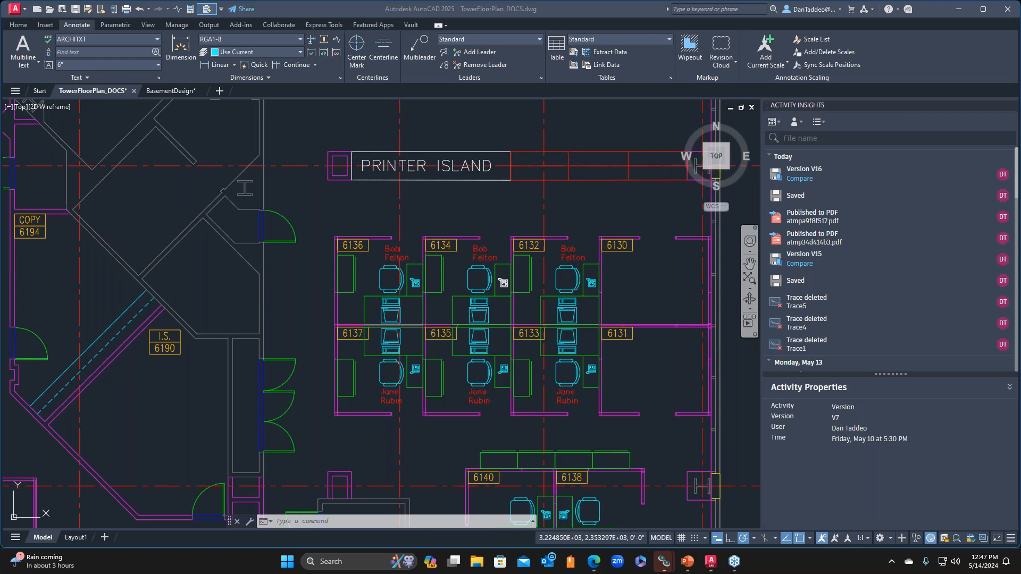
{"action": "right_click", "coordinate": [285, 25]}
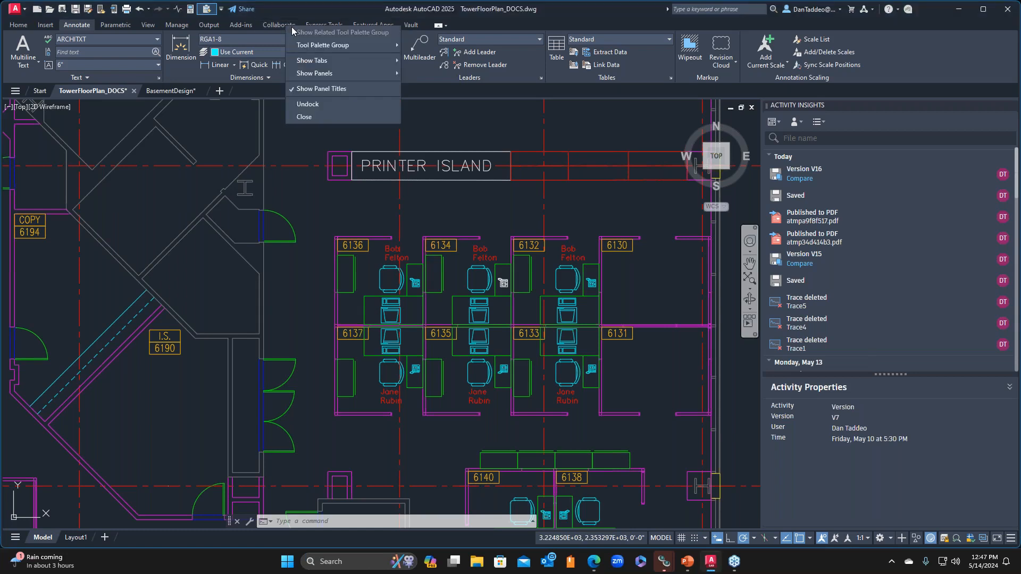
{"action": "mouse_move", "coordinate": [351, 46]}
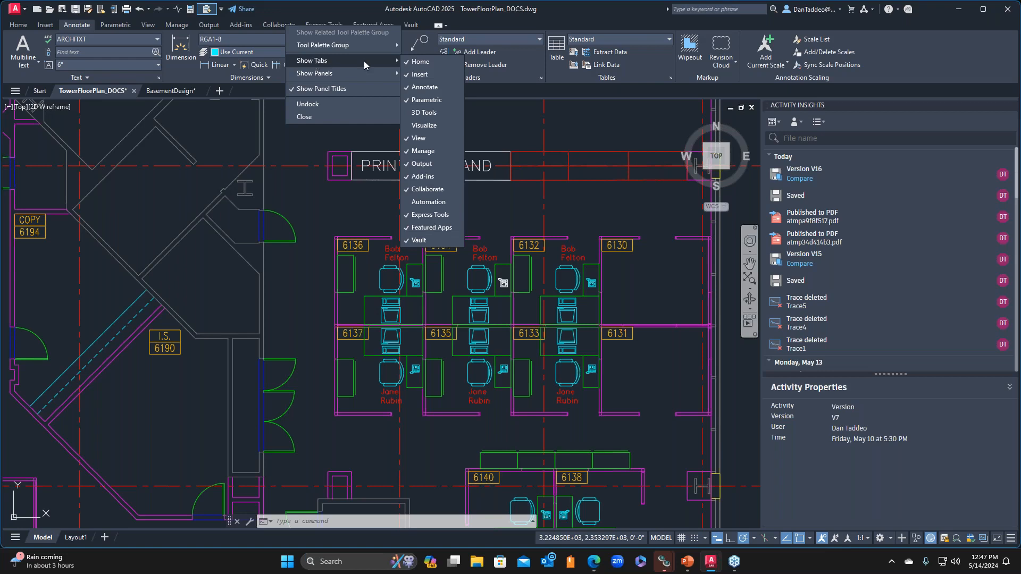
{"action": "left_click", "coordinate": [605, 212]}
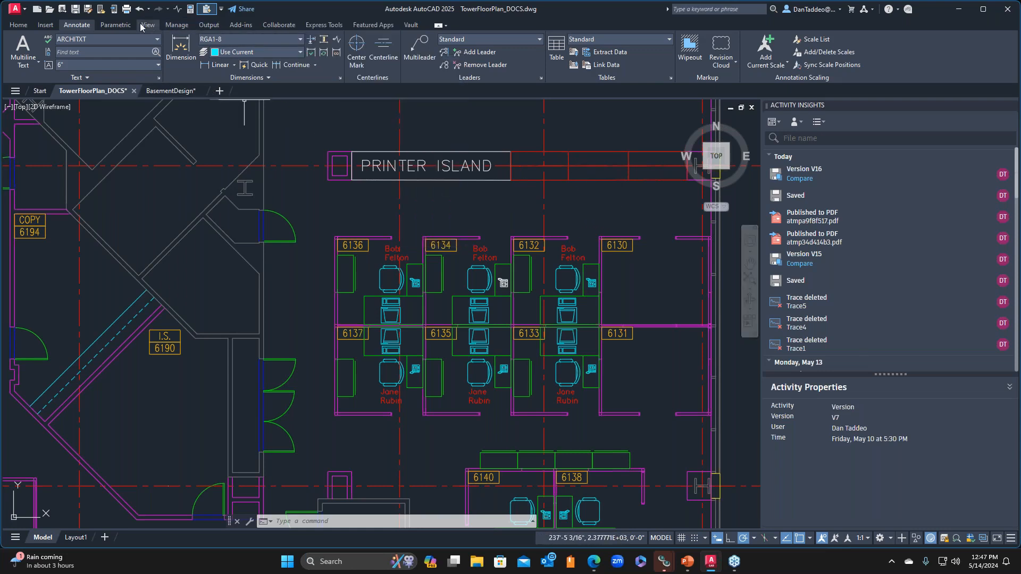
Review the Manage and Collaborate tool sets, then check which workspaces are available besides Drafting & Annotation.
{"action": "left_click", "coordinate": [175, 25]}
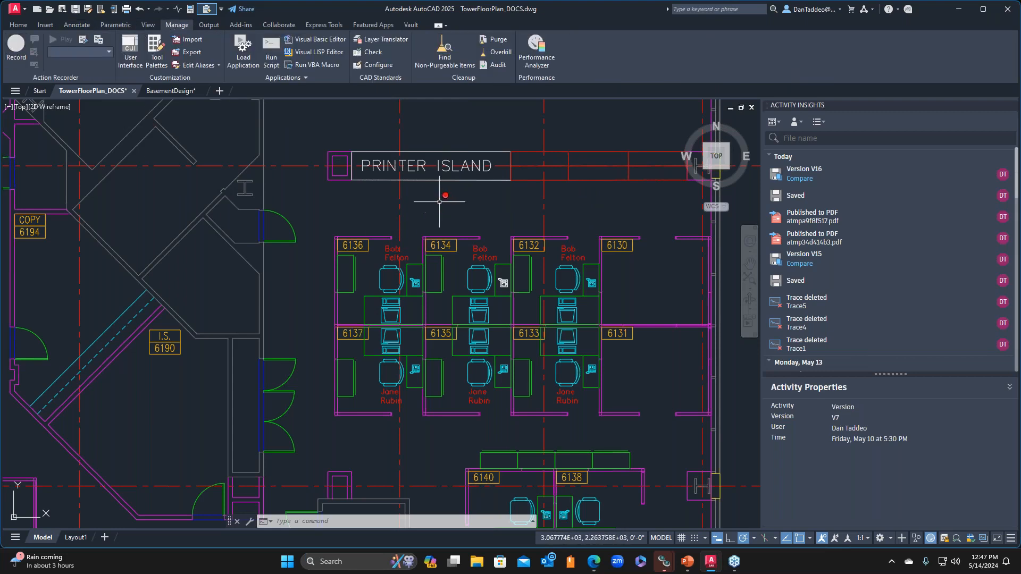
{"action": "key", "text": "Escape"}
{"action": "key", "text": "Escape"}
{"action": "key", "text": "Escape"}
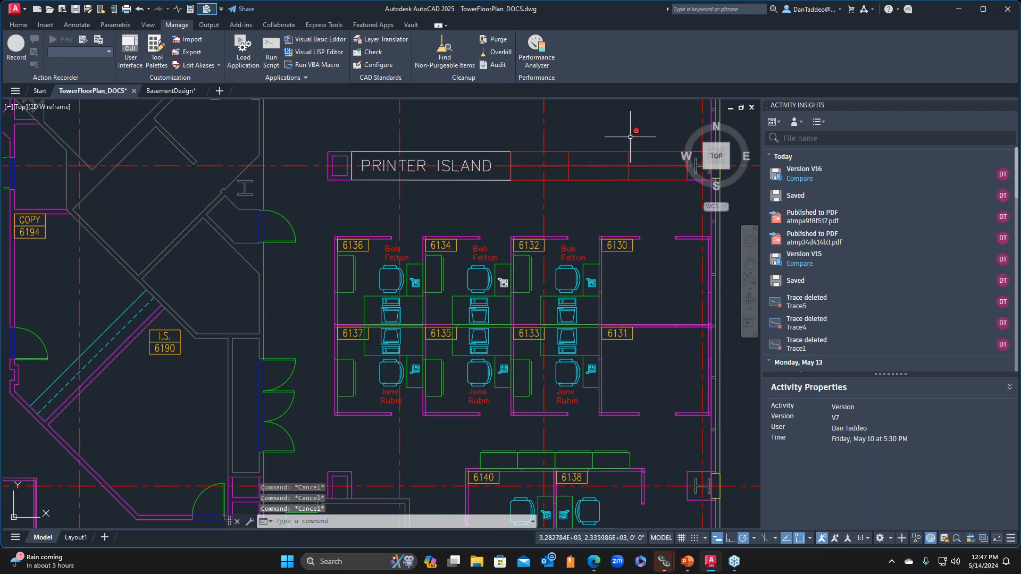
{"action": "left_click", "coordinate": [279, 25]}
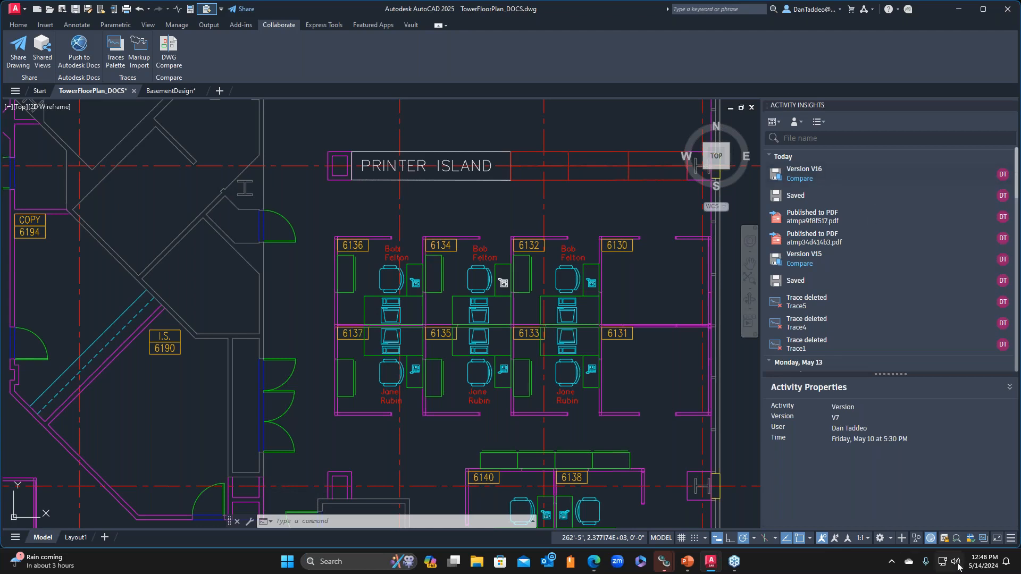
{"action": "left_click", "coordinate": [891, 539]}
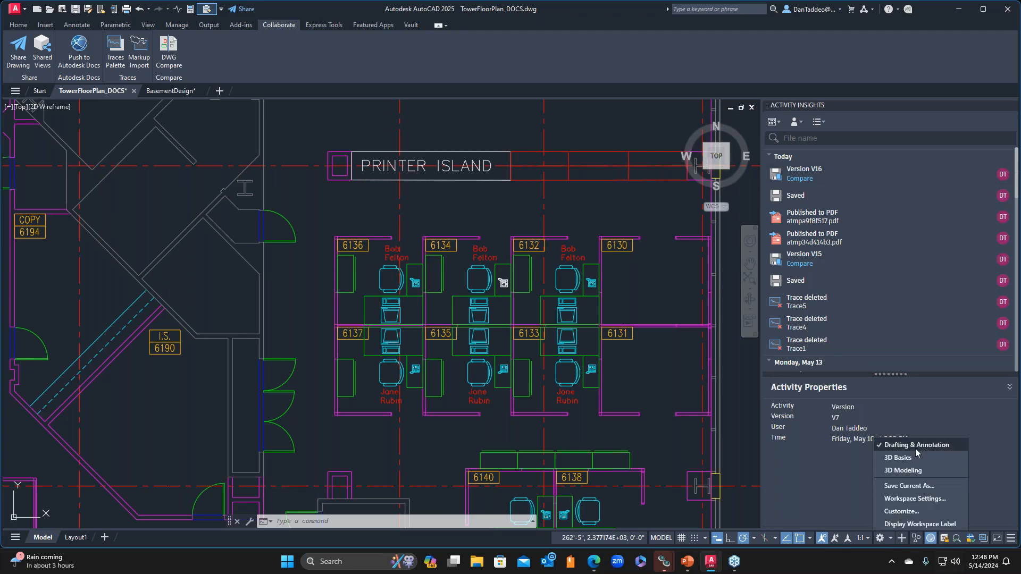
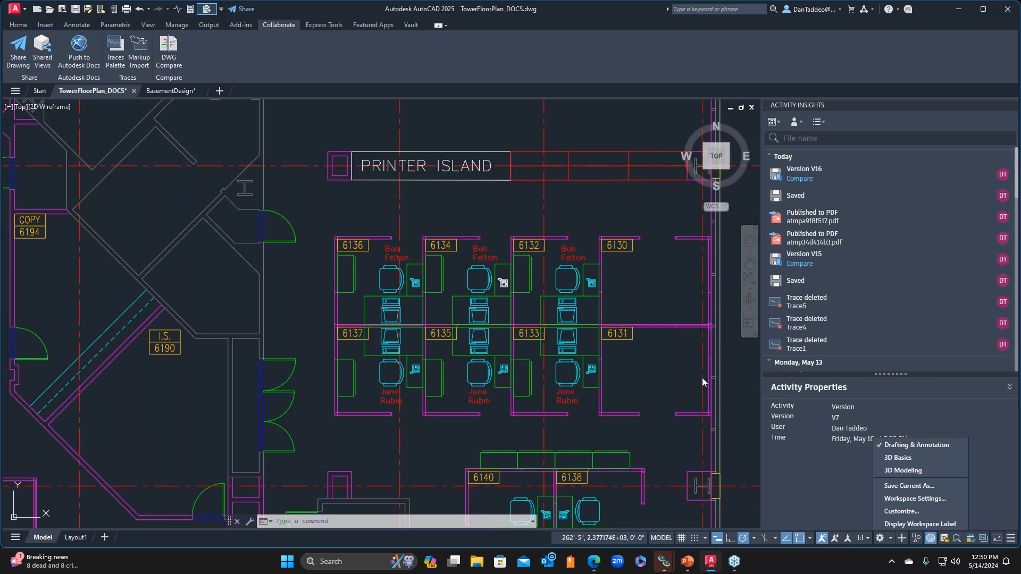
Switch to PowerPoint, start the slide show from the Demonstration slide, and advance past Questions to the AutoCAD Training slide.
{"action": "left_click", "coordinate": [690, 566]}
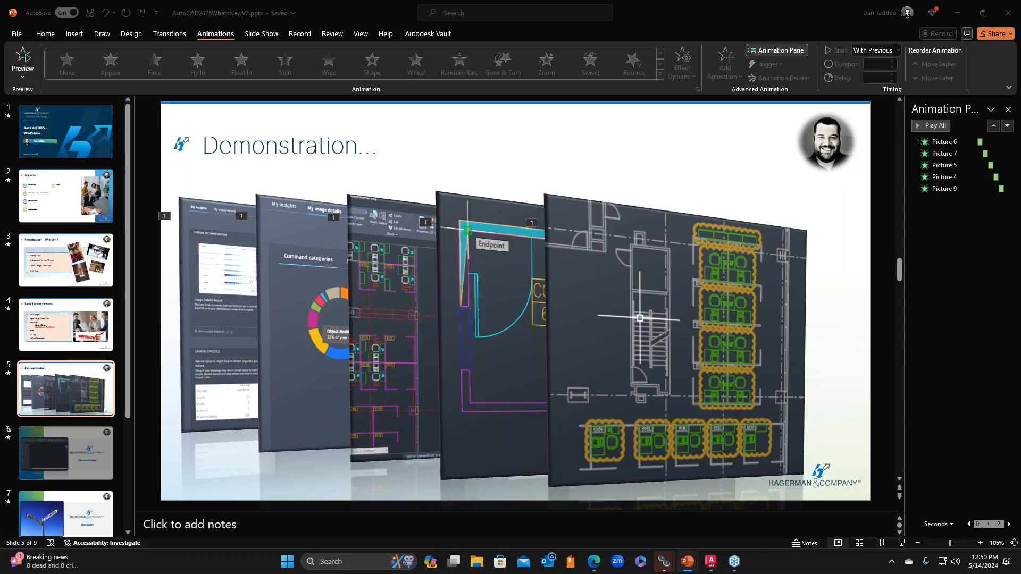
{"action": "key", "text": "shift+F5"}
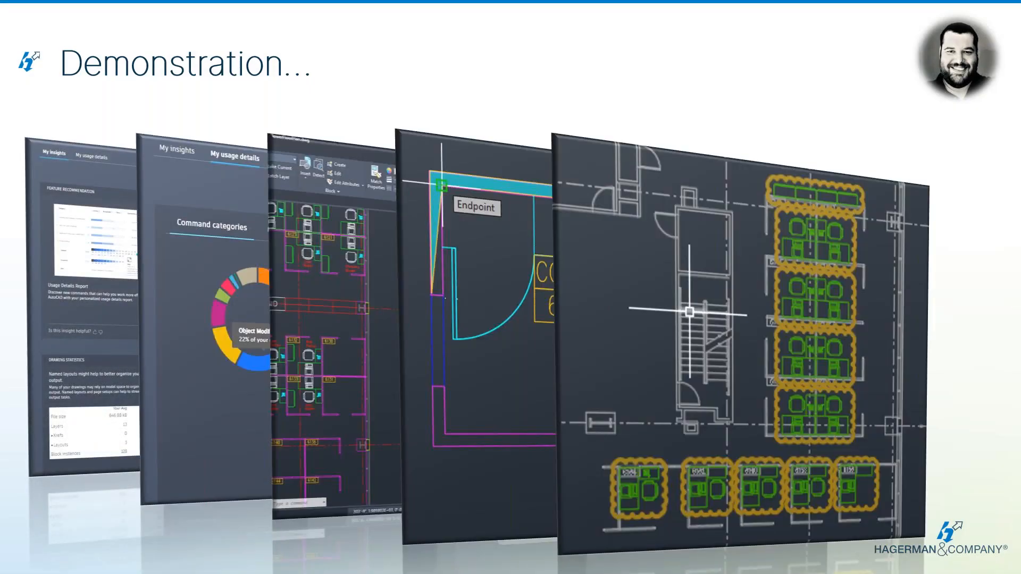
{"action": "key", "text": "Right"}
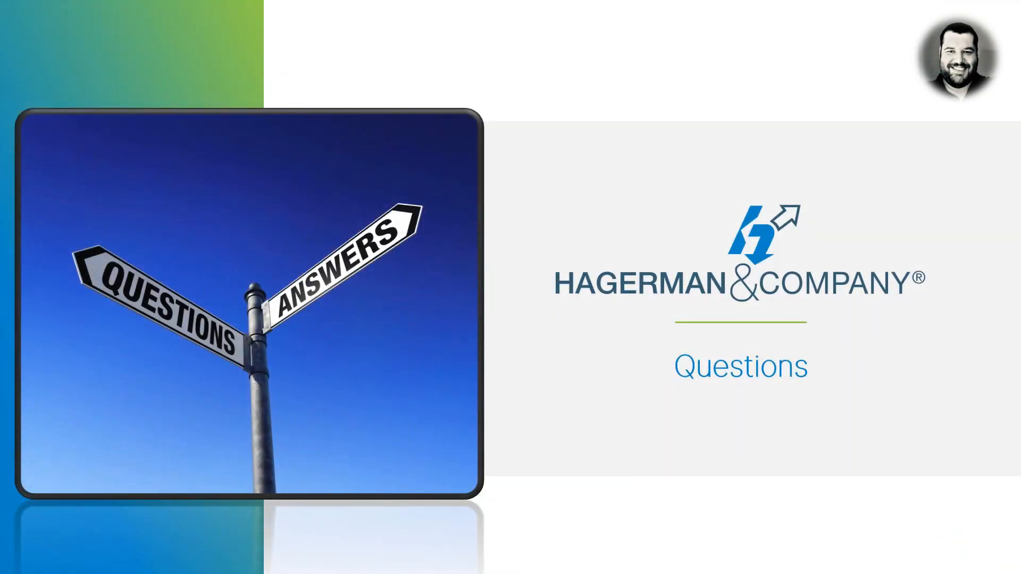
{"action": "key", "text": "Right"}
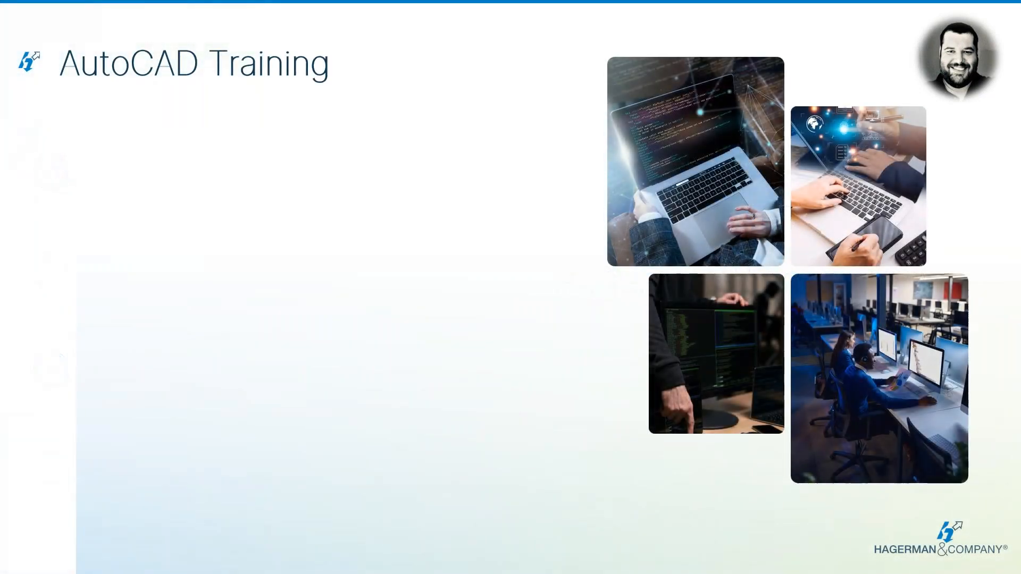
Reveal the New User, Advanced, and Custom TDB training entries one by one on the AutoCAD Training slide.
{"action": "key", "text": "Right"}
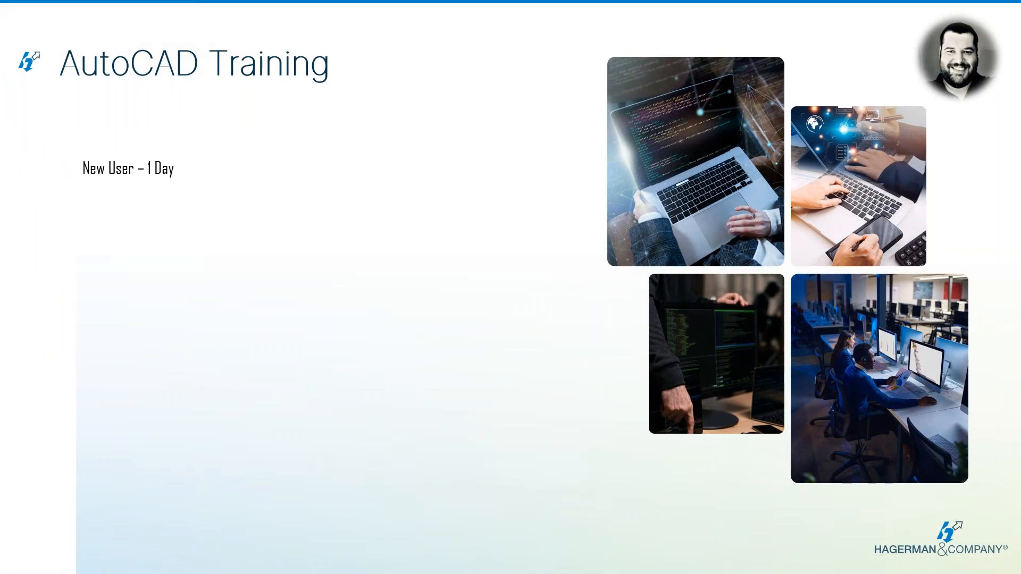
{"action": "key", "text": "Right"}
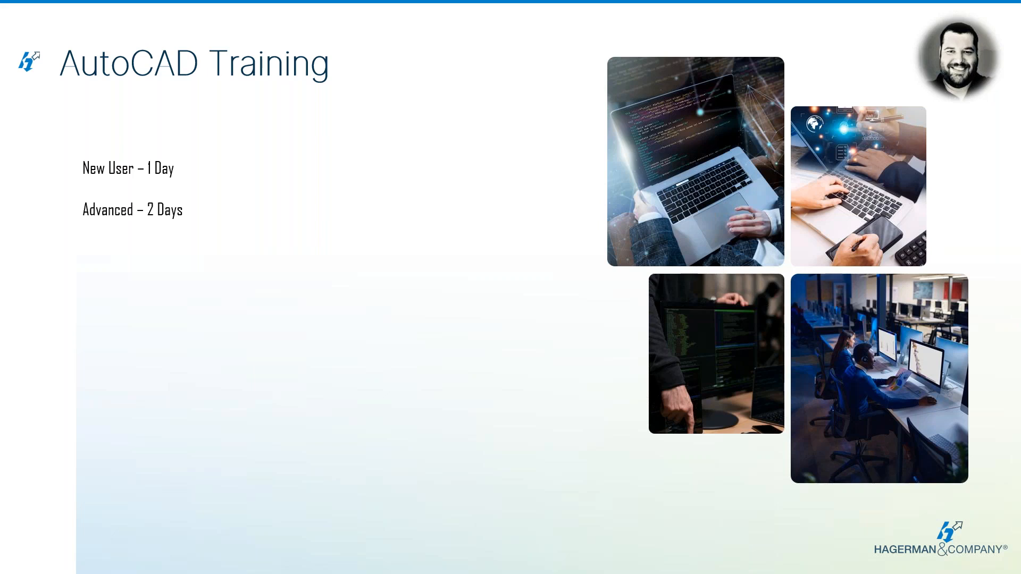
{"action": "key", "text": "Right"}
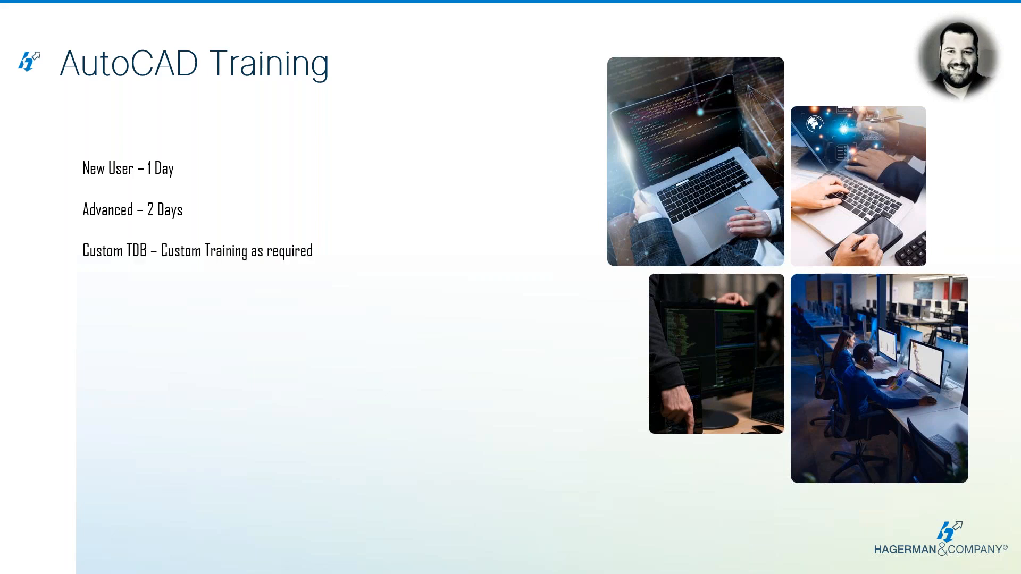